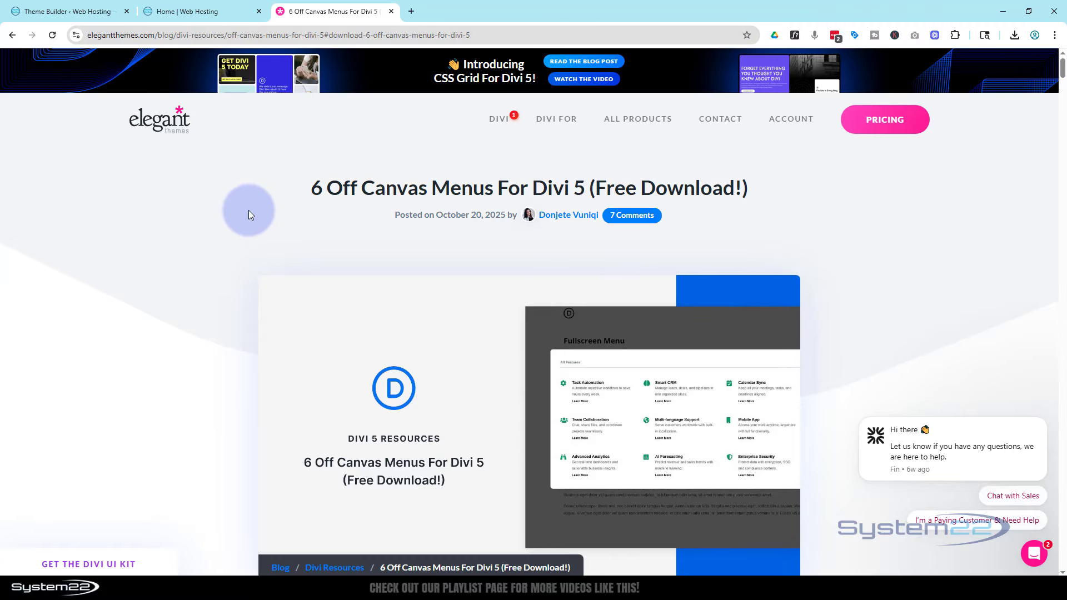
Step: Look through the Divi 5 off canvas menus article, examining its table of contents and the previews of the six menus
scroll(255, 209, down, 10)
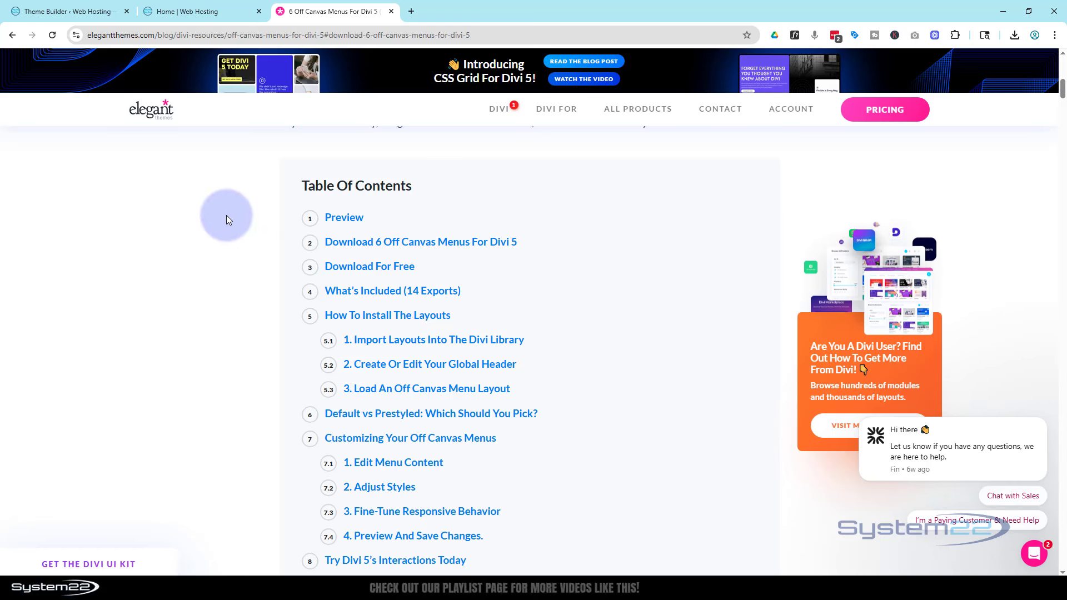
scroll(226, 213, down, 4)
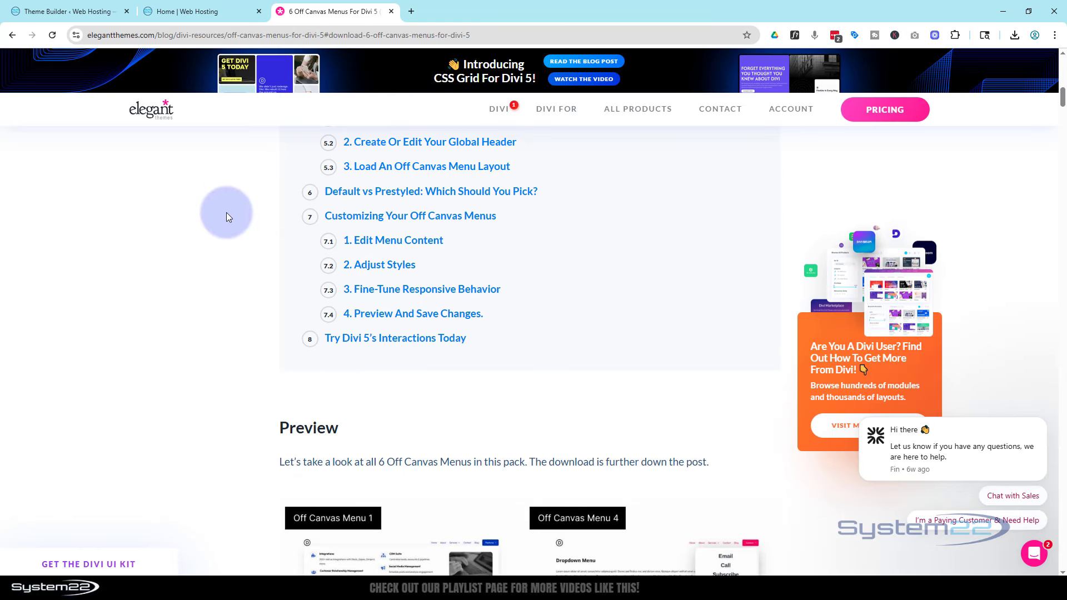
scroll(212, 228, down, 4)
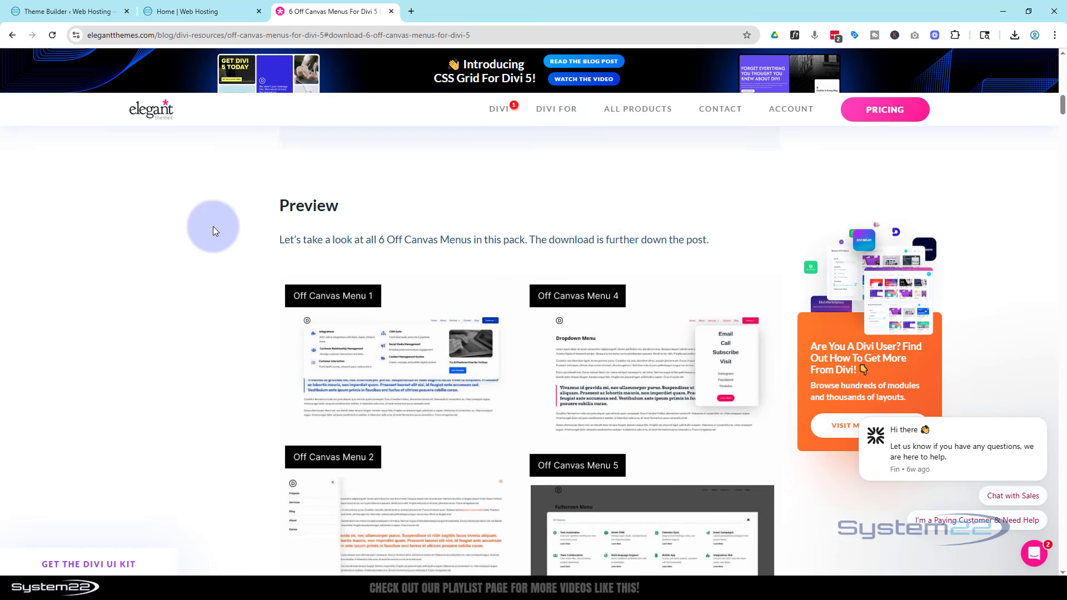
scroll(264, 381, down, 1)
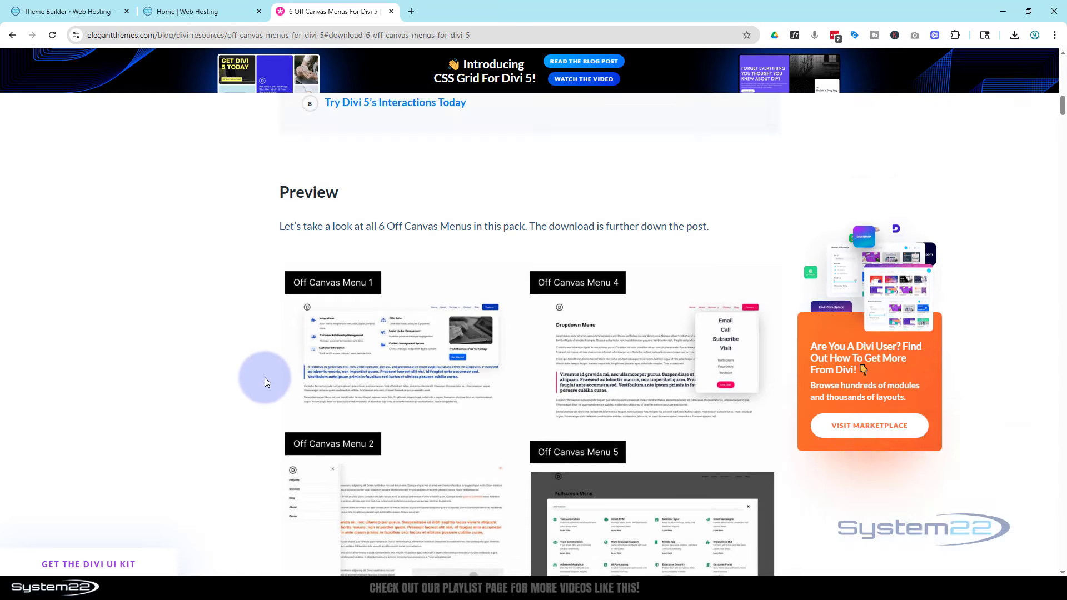
scroll(264, 378, down, 8)
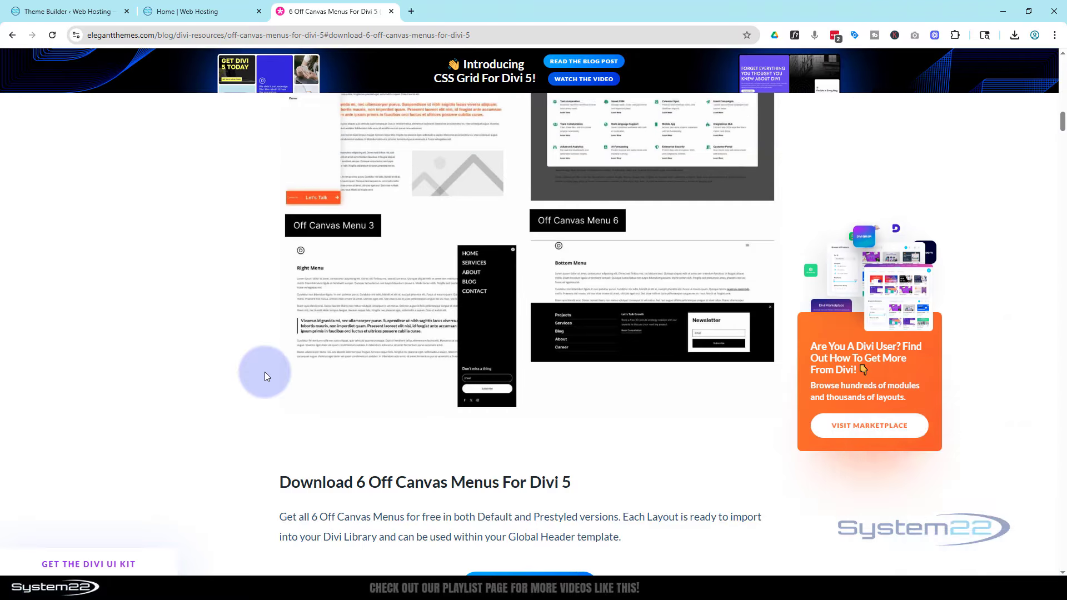
scroll(264, 372, up, 4)
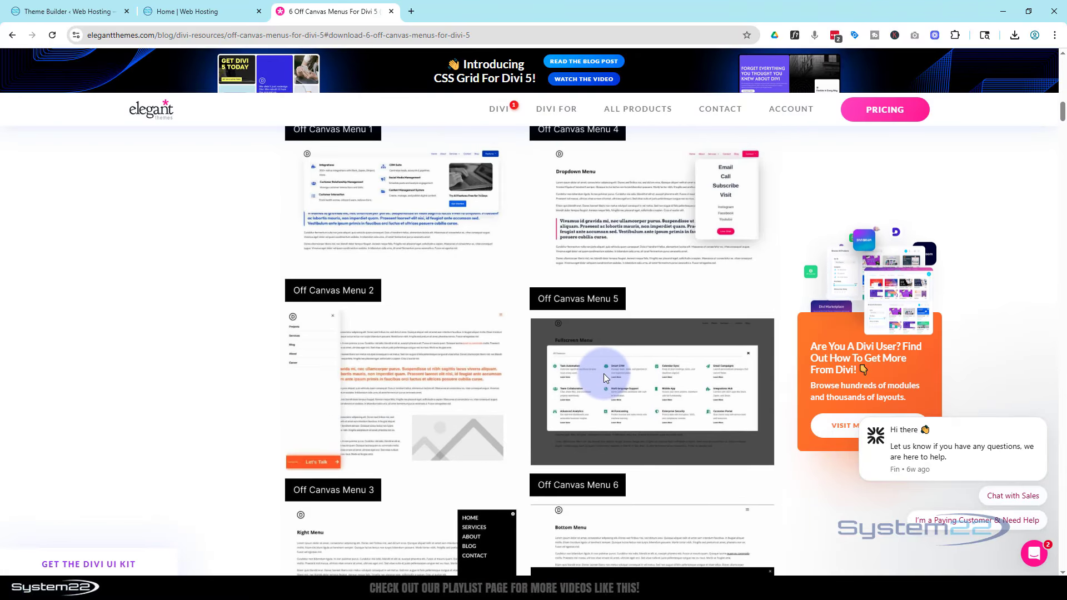
Step: Test the demo site's off canvas menu by visiting the Projects and Gallery pages and returning to Home
click(233, 11)
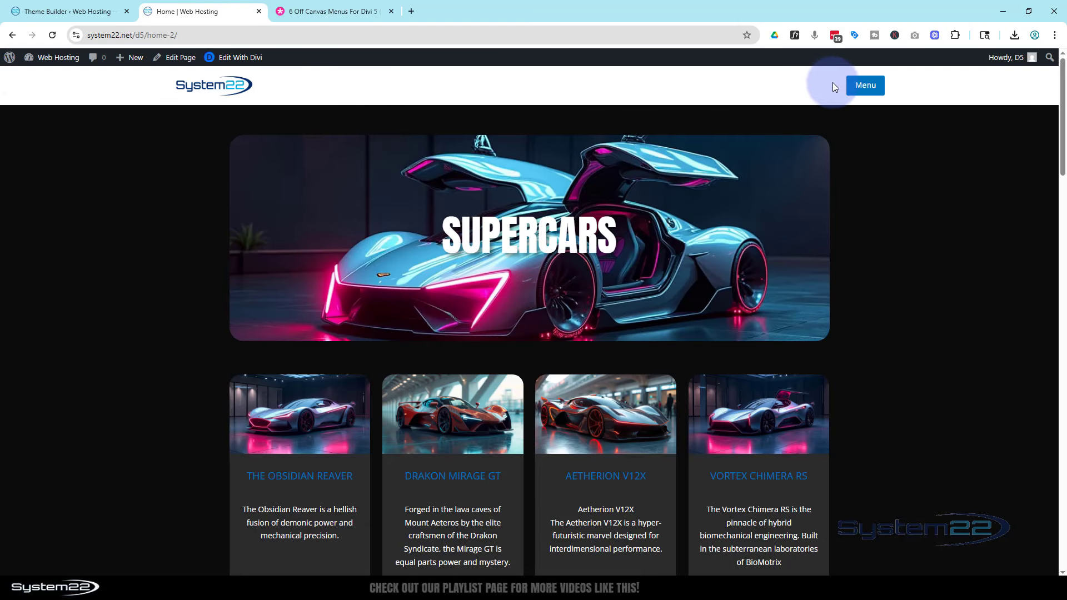
click(863, 88)
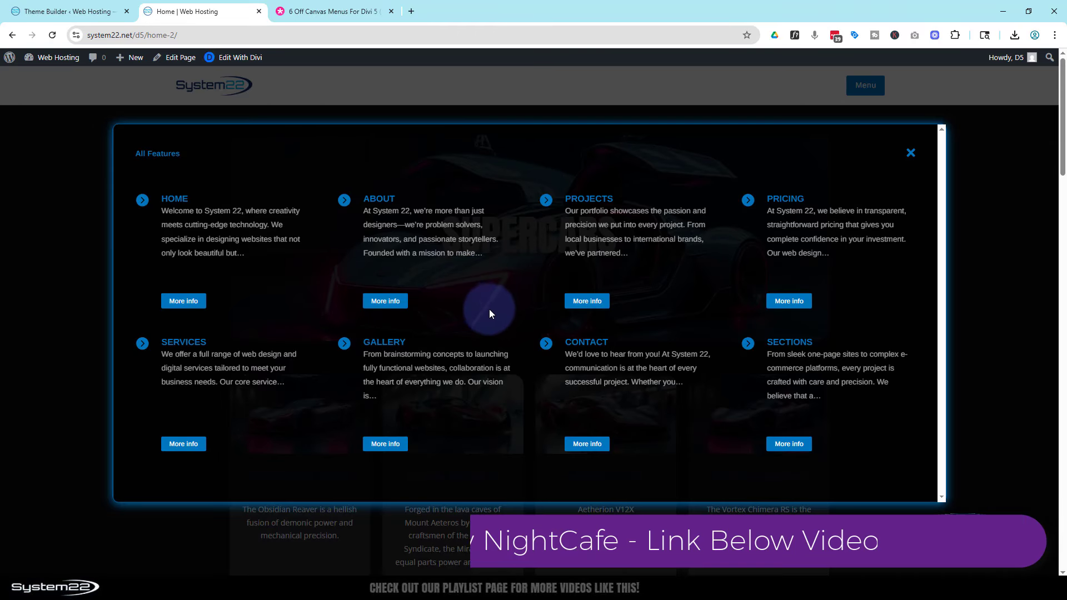
click(588, 302)
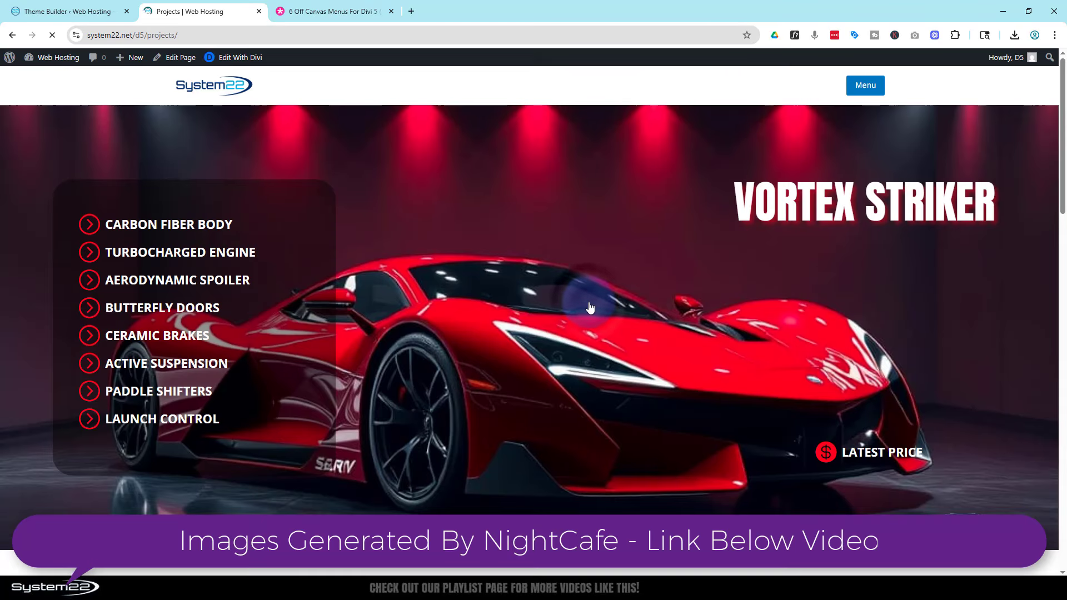
click(868, 87)
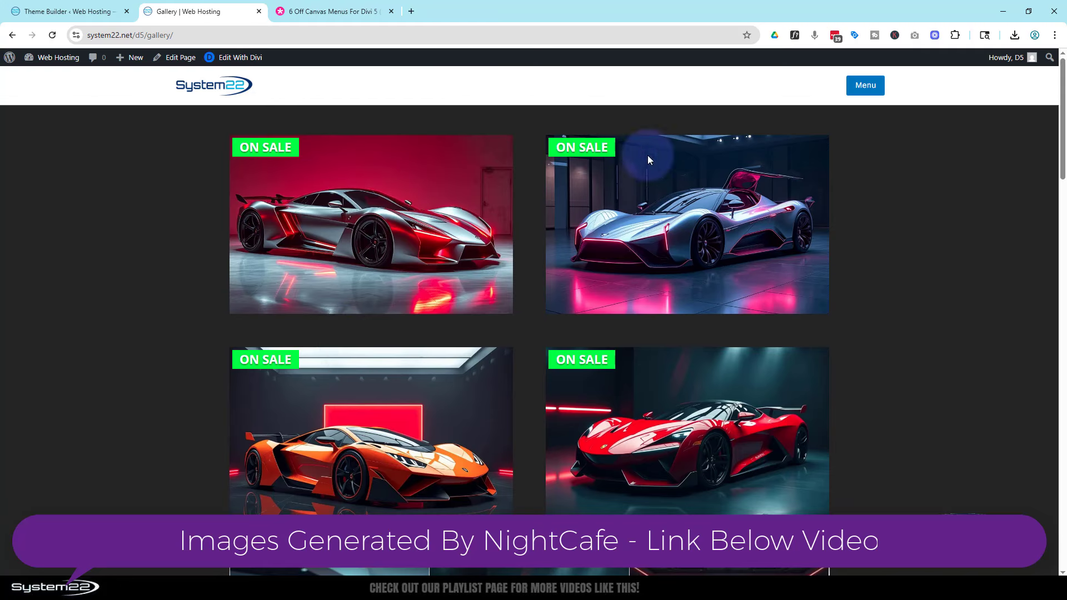
click(870, 86)
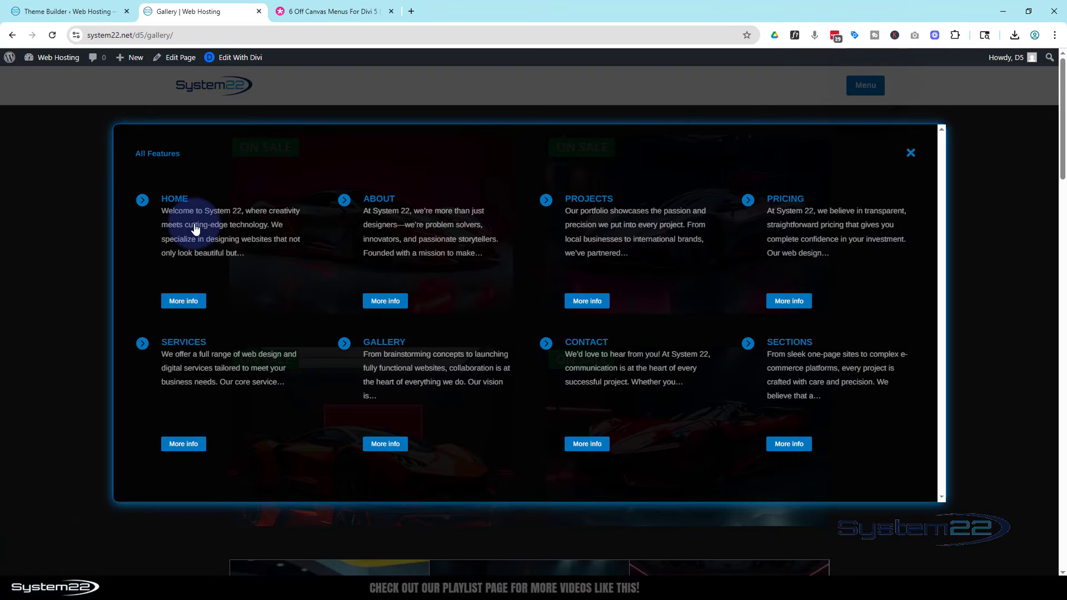
click(144, 202)
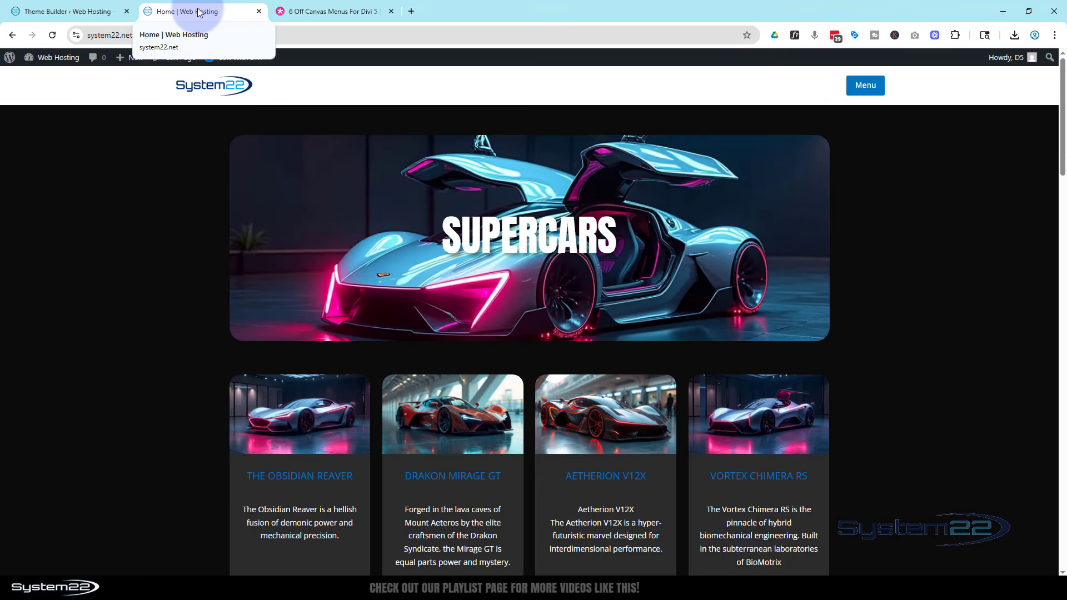
Step: Return to the Elegant Themes article and download the free off canvas menu files from its download section
click(314, 13)
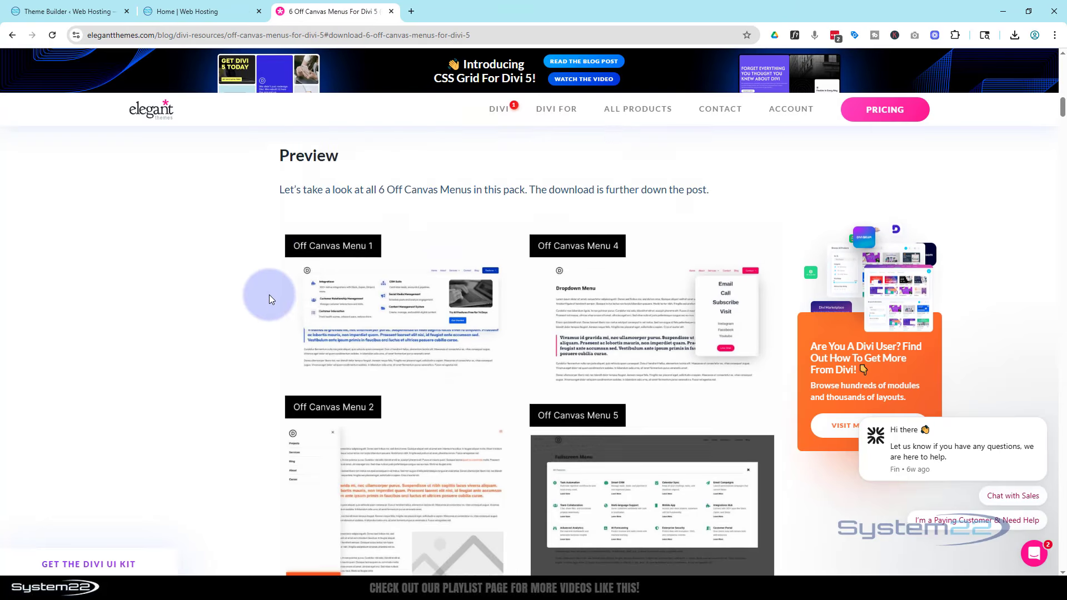
scroll(269, 299, up, 10)
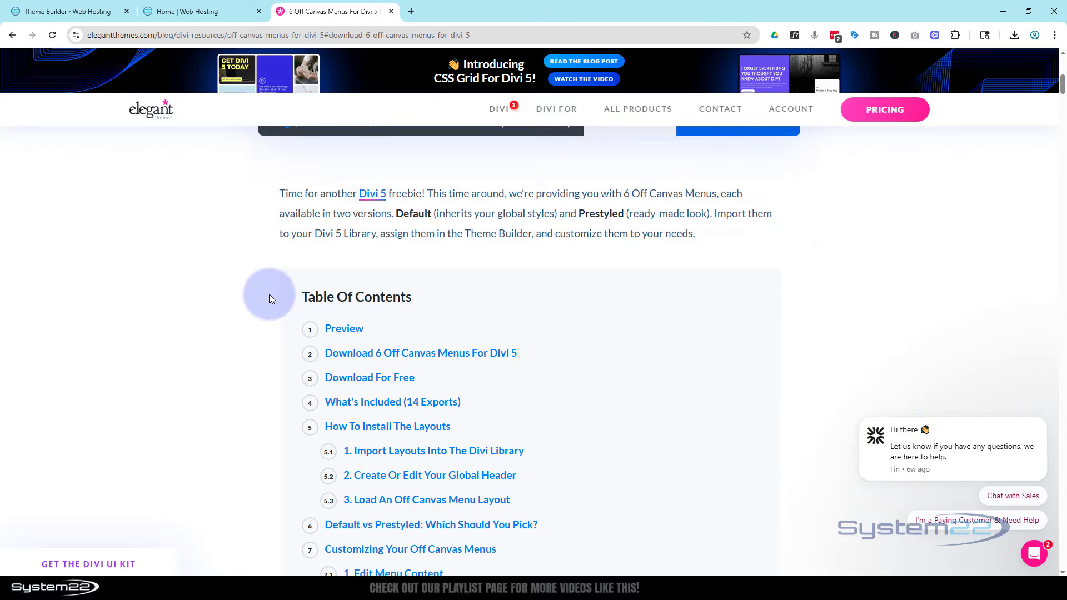
scroll(269, 299, up, 5)
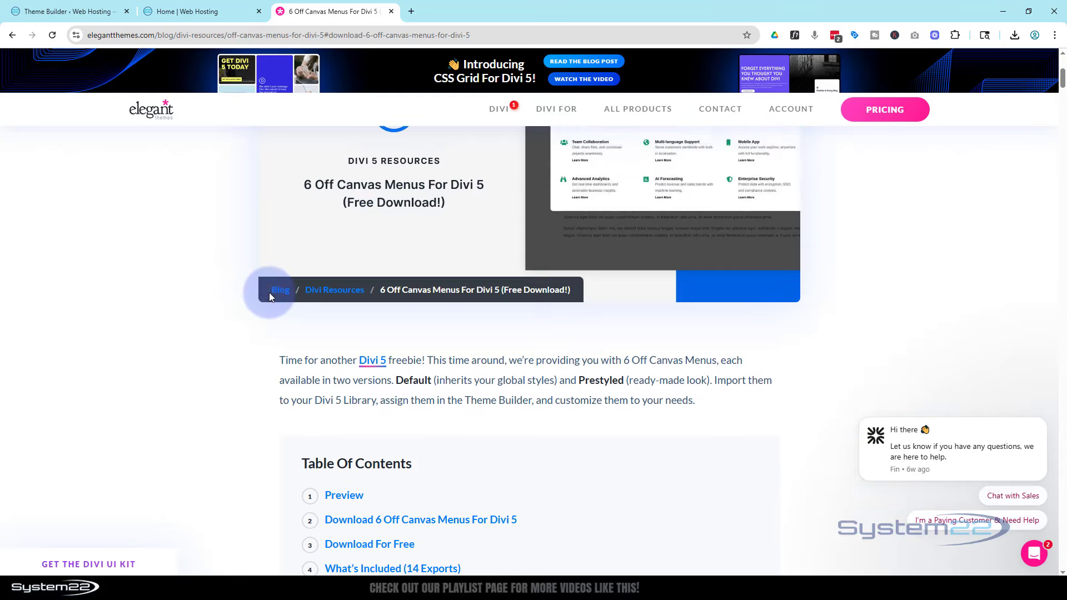
scroll(270, 291, down, 2)
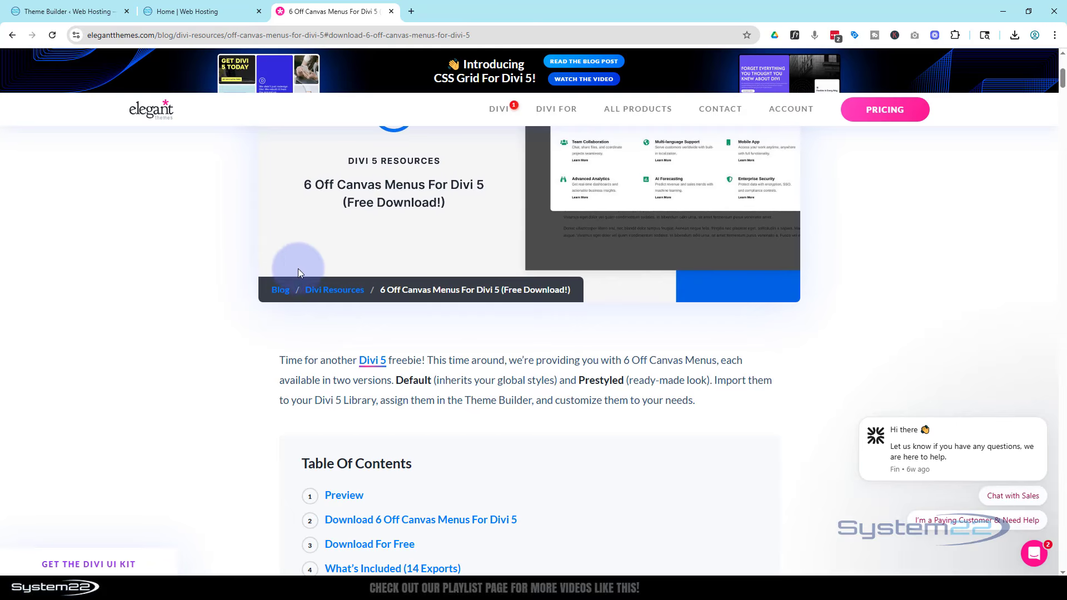
scroll(212, 286, down, 5)
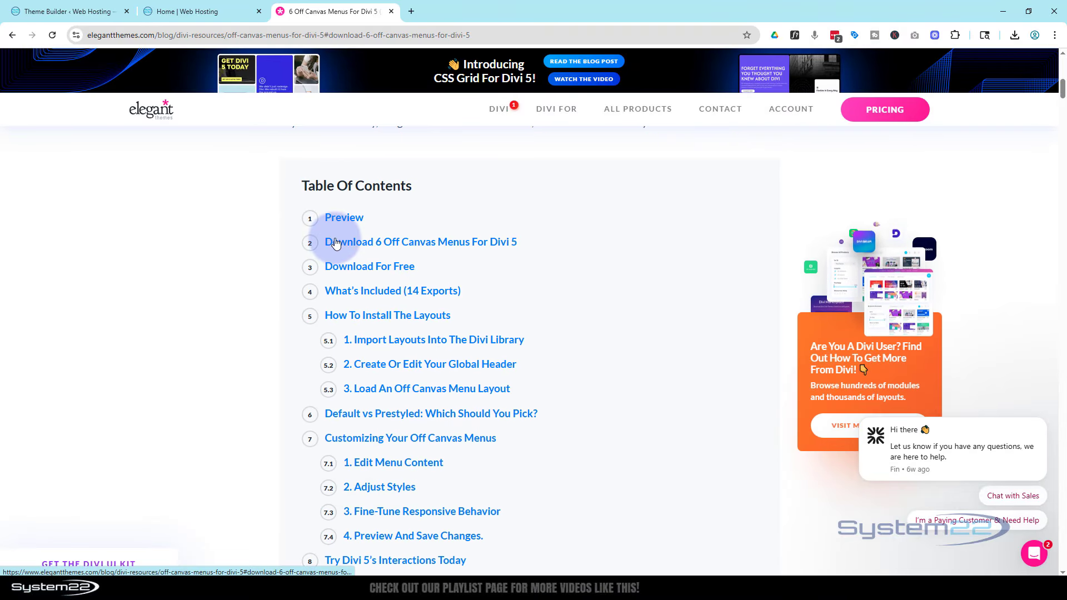
click(356, 267)
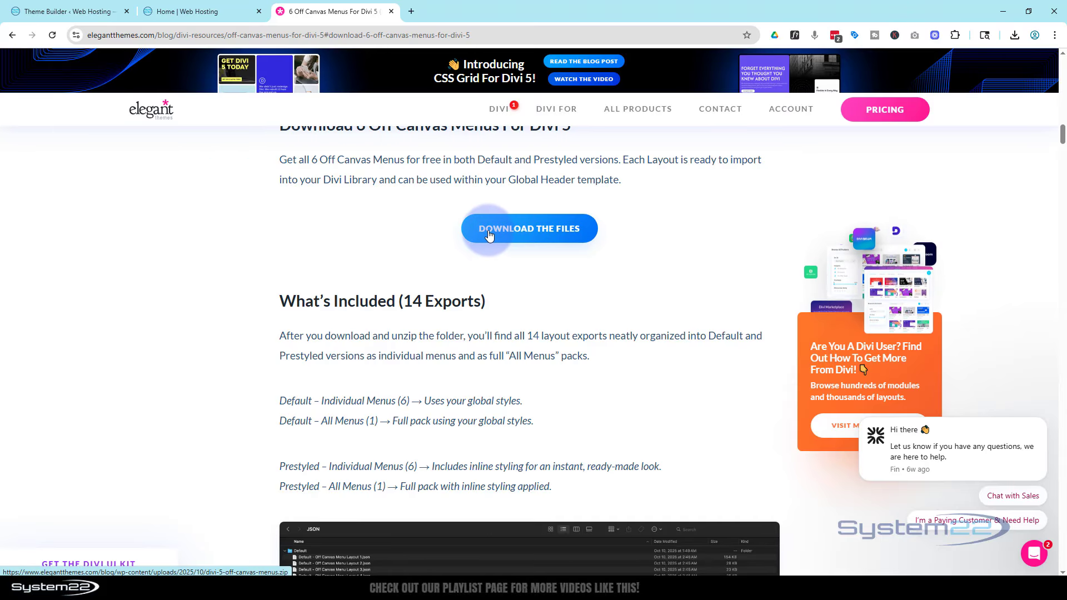
click(526, 234)
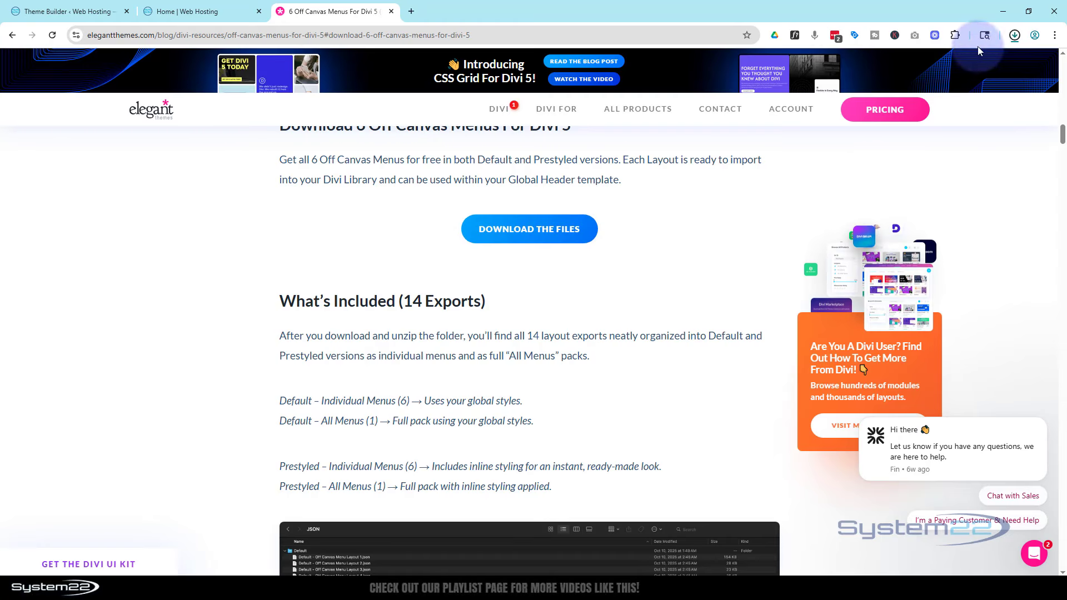
click(709, 235)
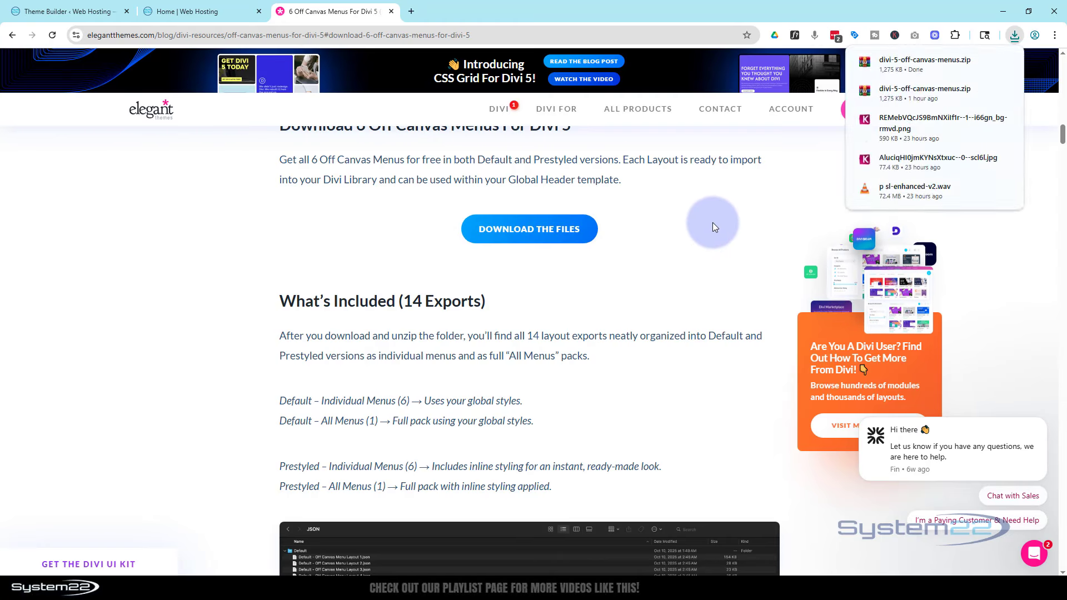
Step: In File Explorer, extract the divi-5-off-canvas-menus archive into its current folder and open the Prestyled folder
drag(0, 222, 279, 194)
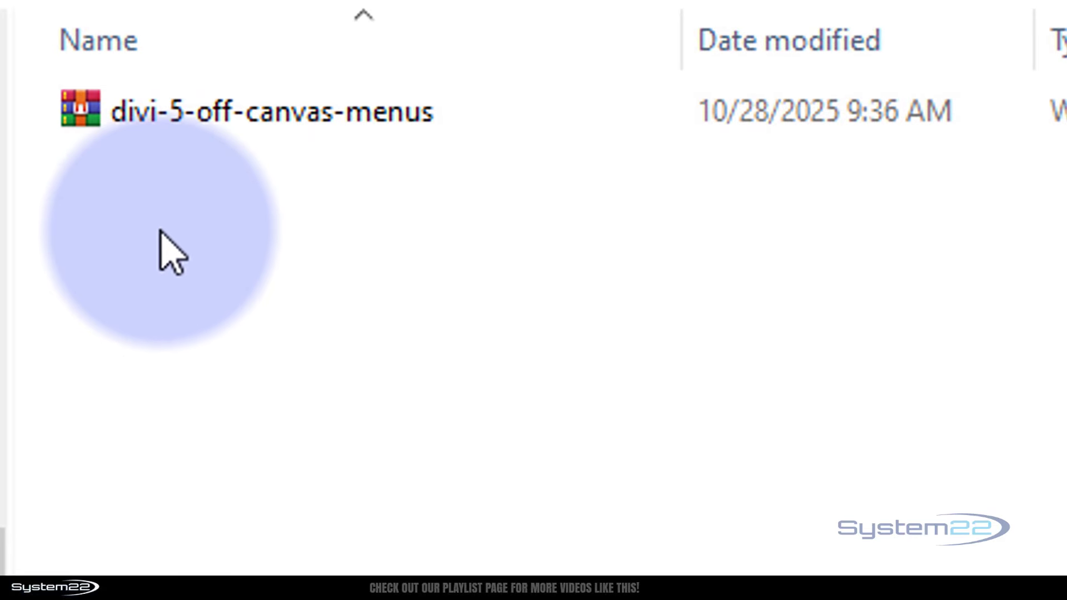
click(92, 136)
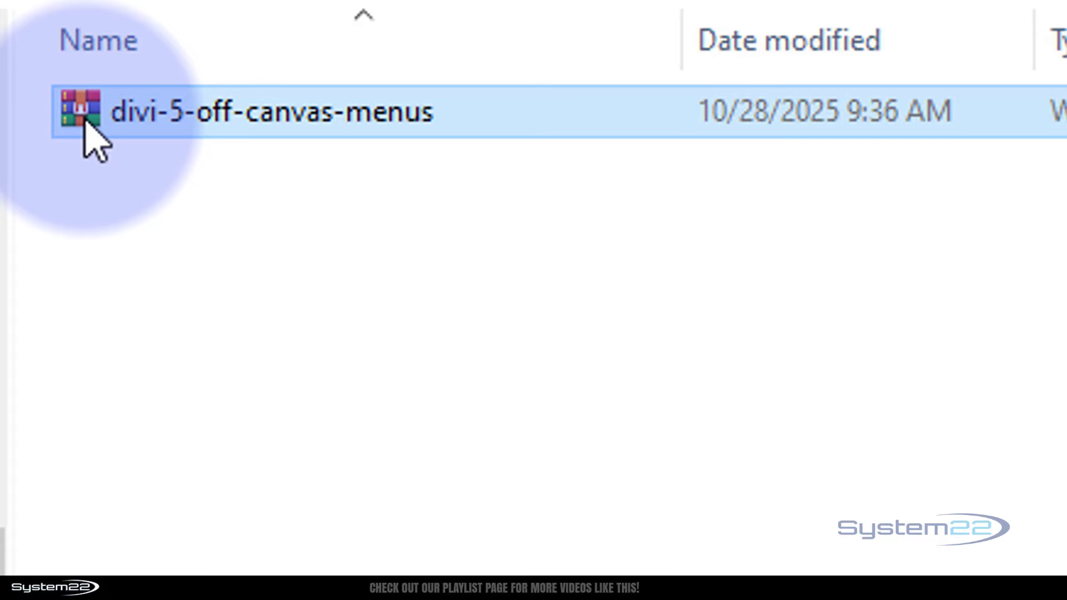
right_click(85, 119)
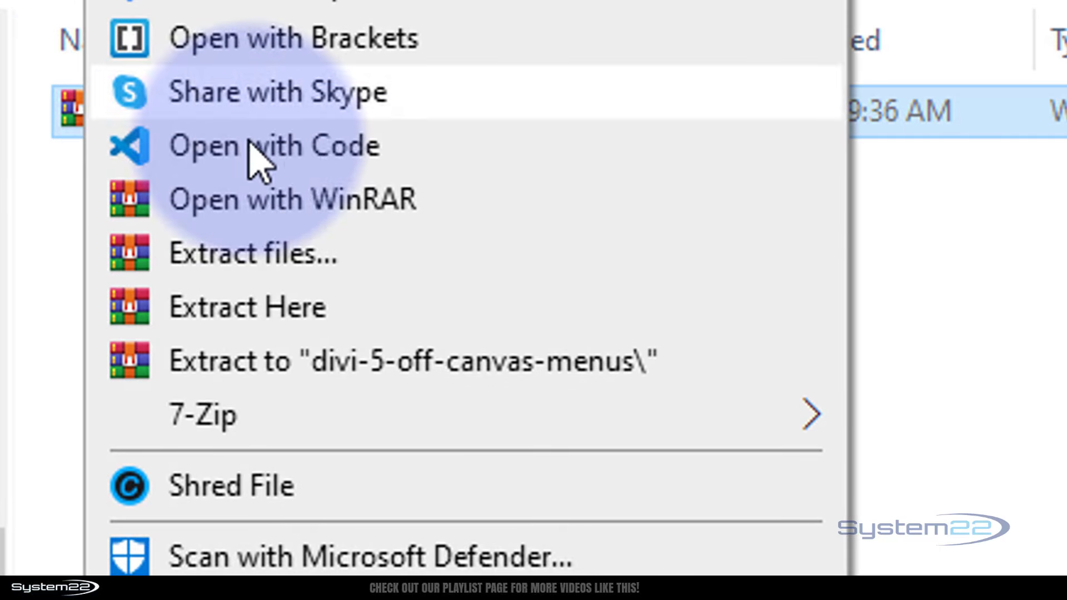
click(251, 314)
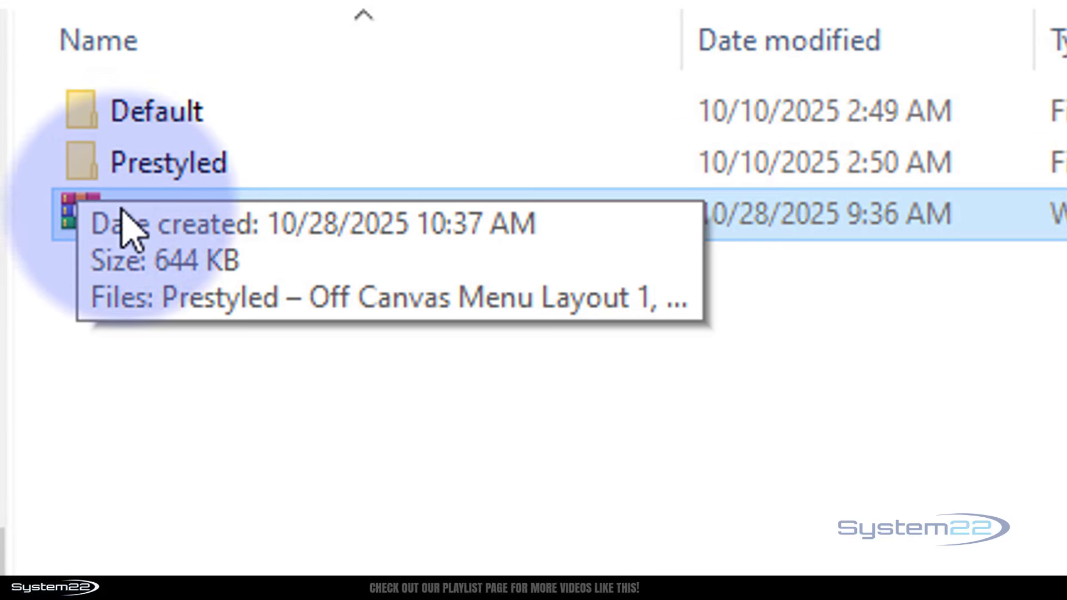
double_click(83, 171)
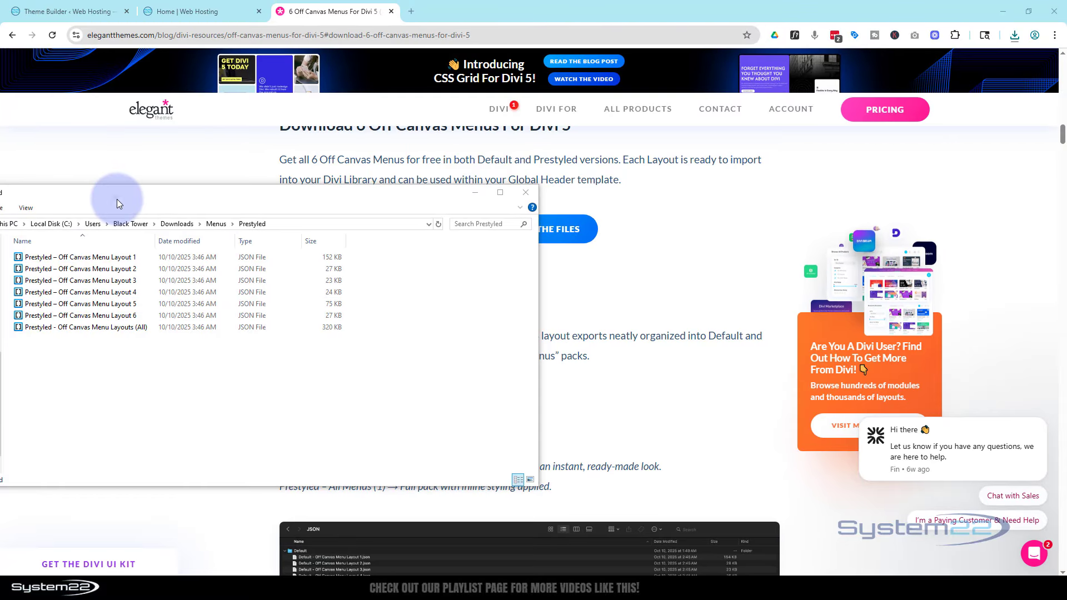
drag(117, 199, 0, 228)
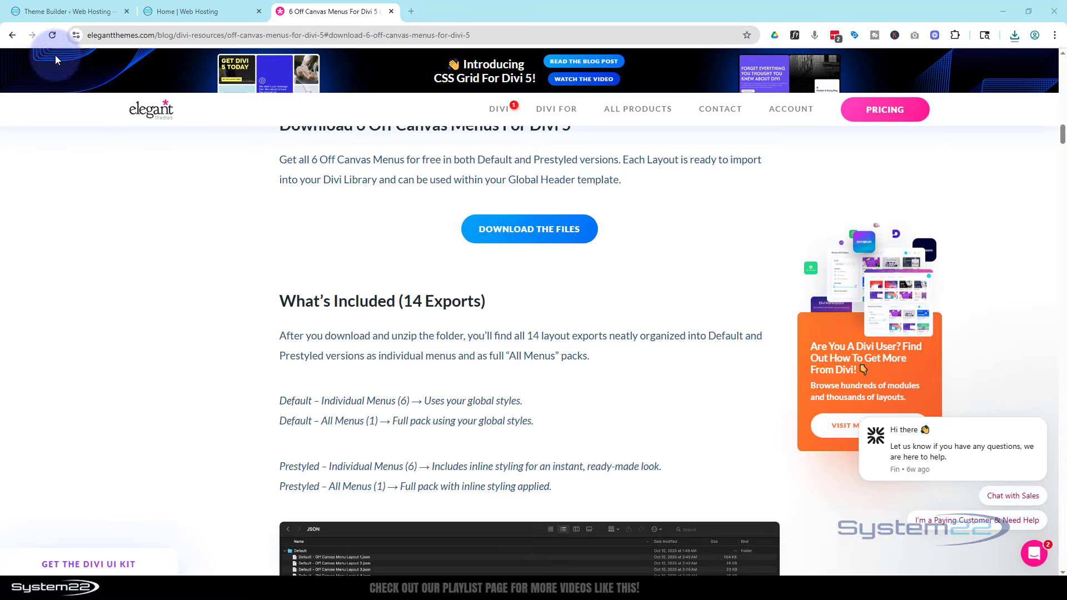
Step: Open the Divi Library from the demo site's WordPress dashboard in a new tab and trash the Prestyled – Off Canvas Menu Layout 5 layout
click(179, 11)
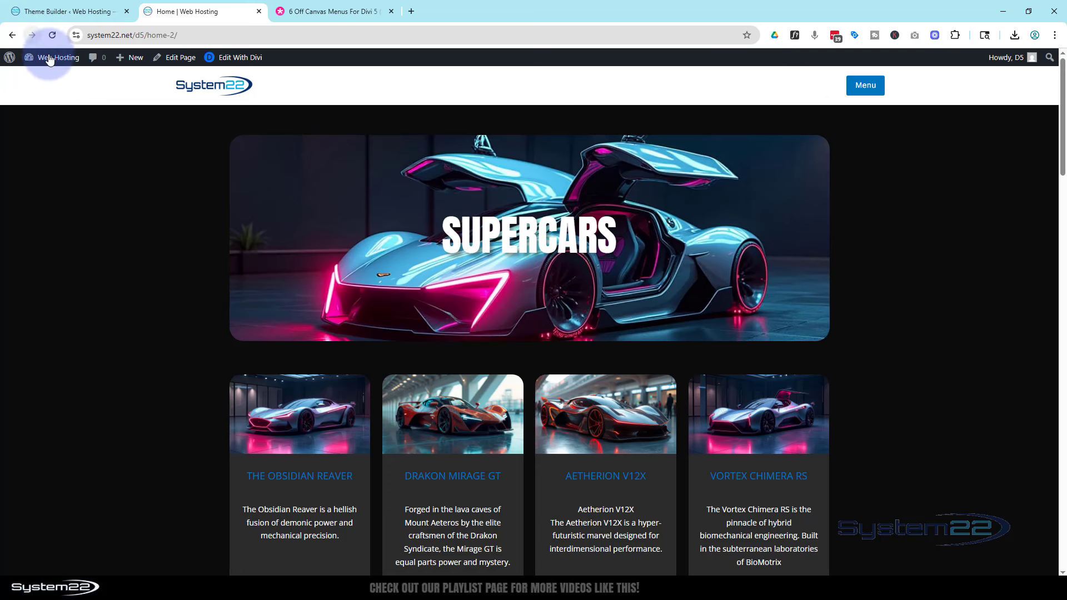
mouse_move(46, 59)
middle_click(38, 78)
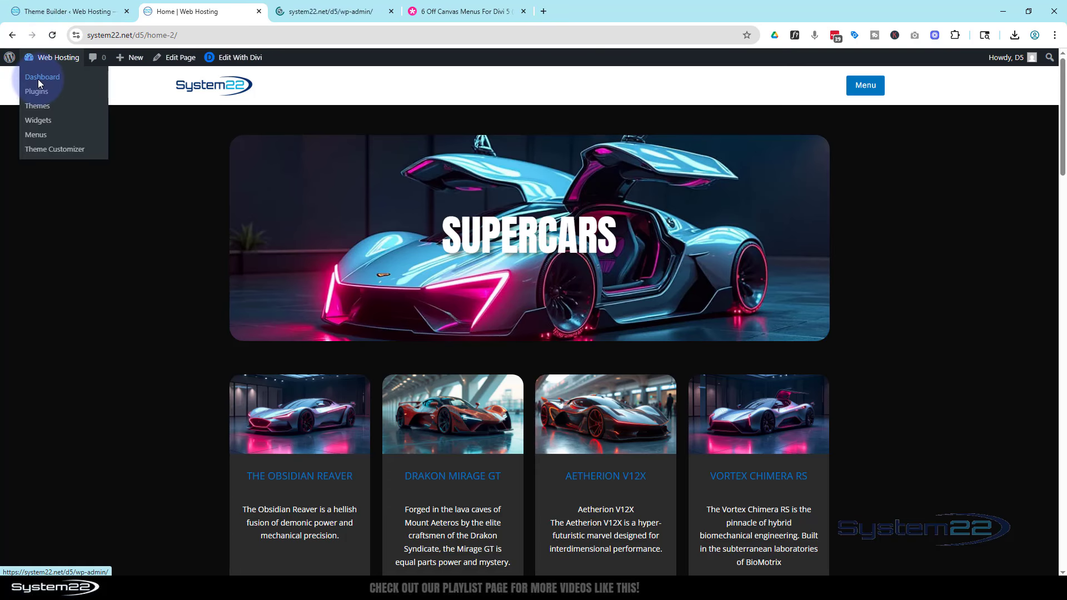
click(334, 11)
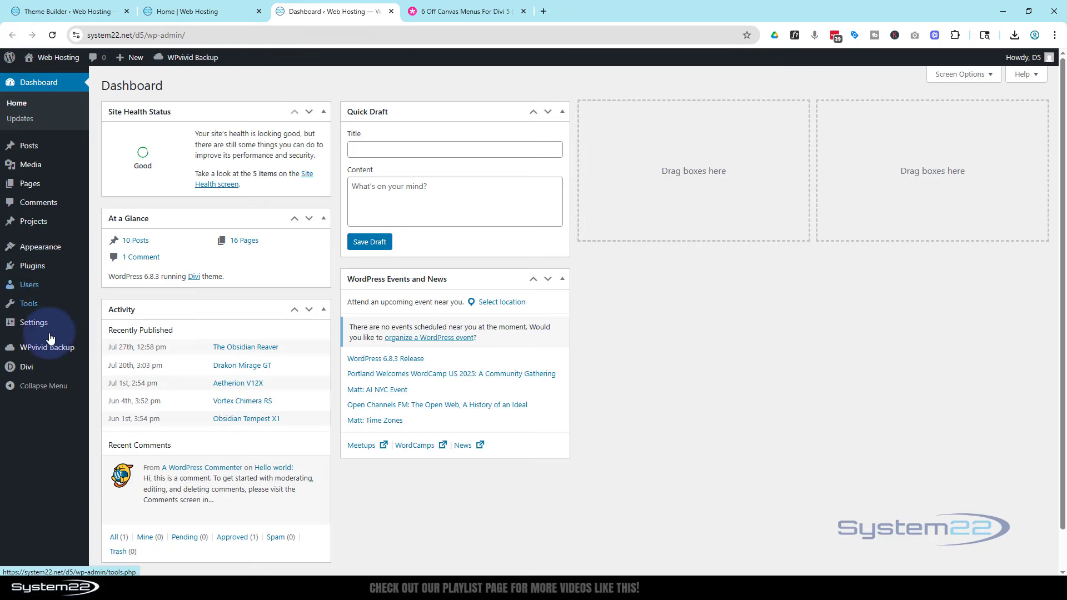
mouse_move(28, 368)
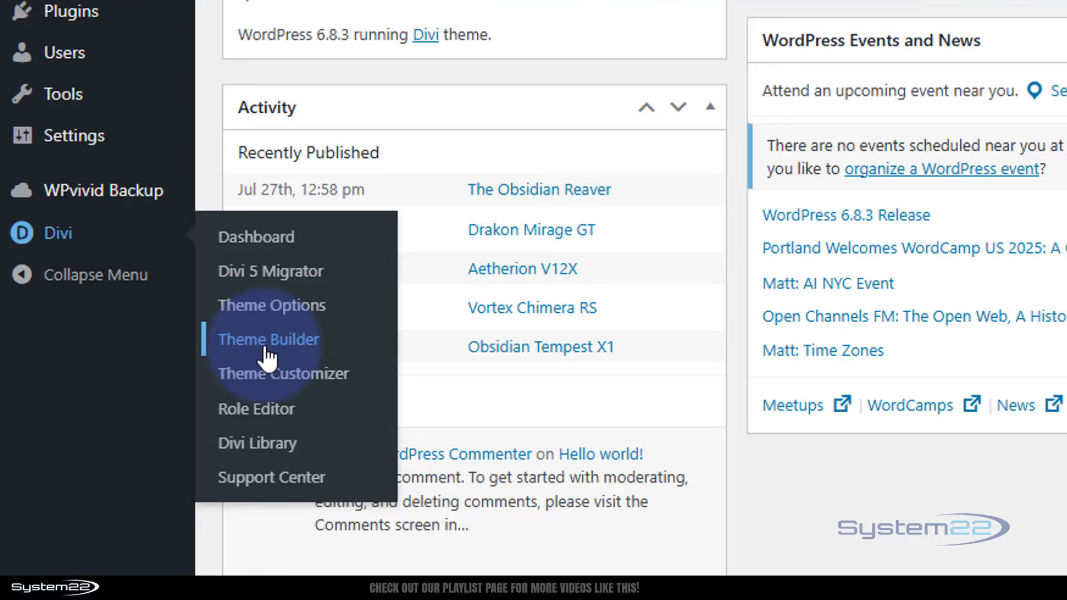
click(260, 445)
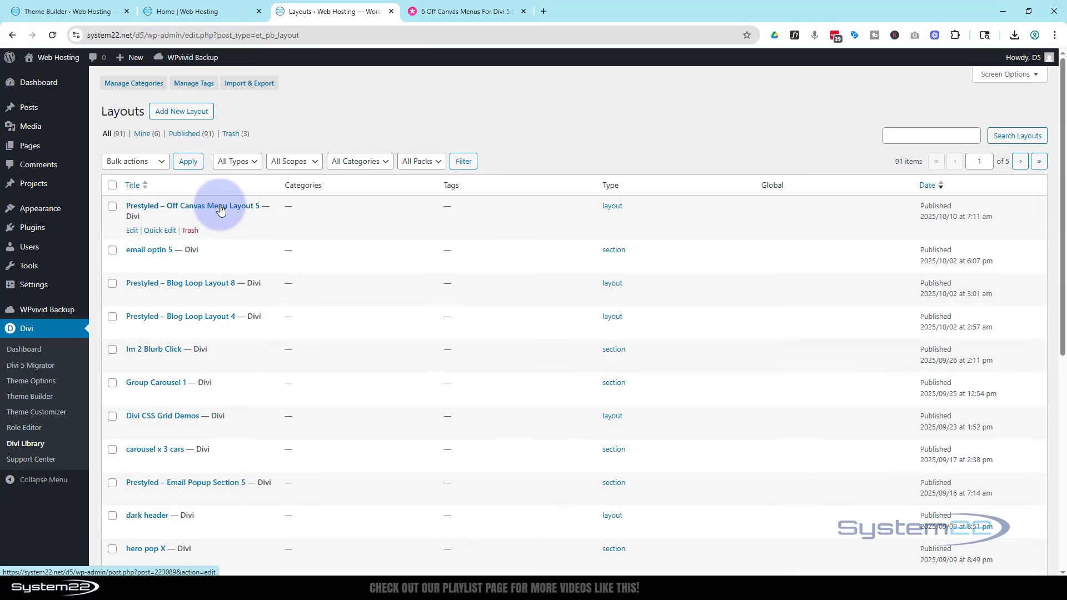
click(191, 231)
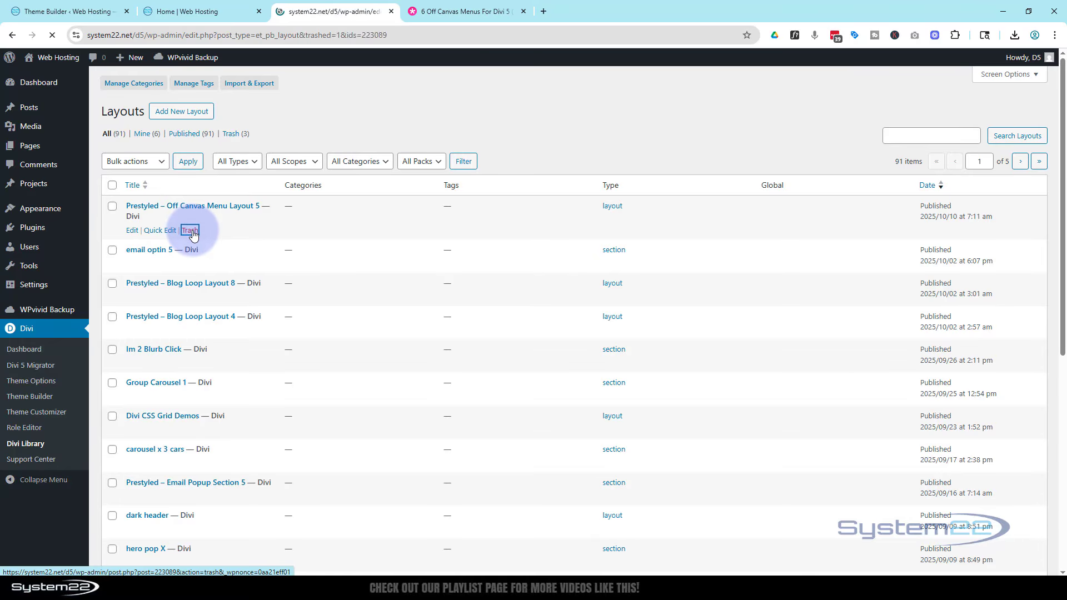
Step: Import the Prestyled – Off Canvas Menu Layout 5 JSON file from the Prestyled folder into the Divi Library without presets
click(259, 84)
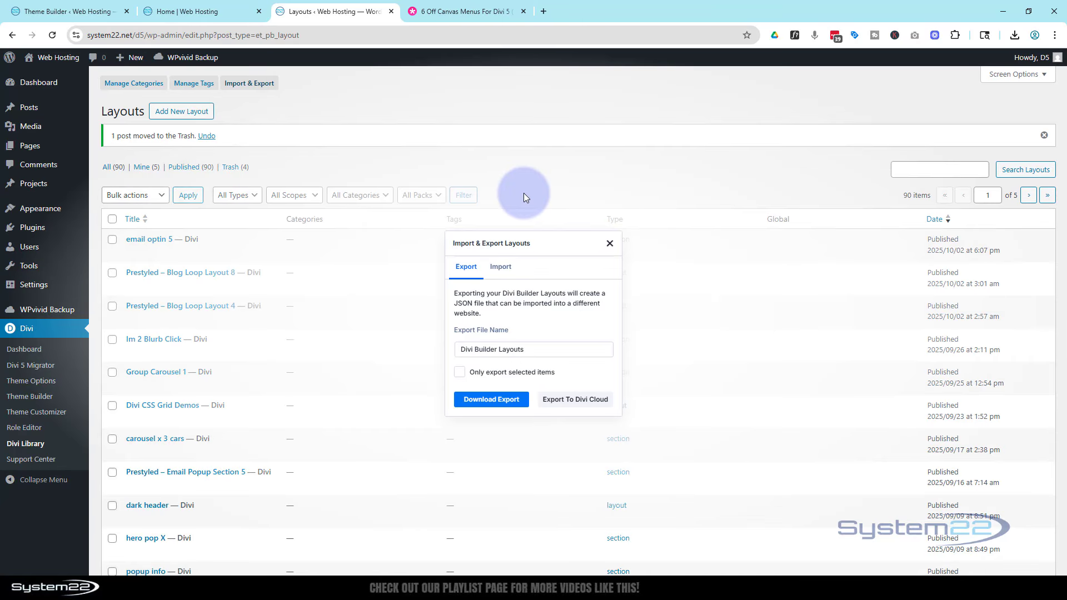
click(500, 267)
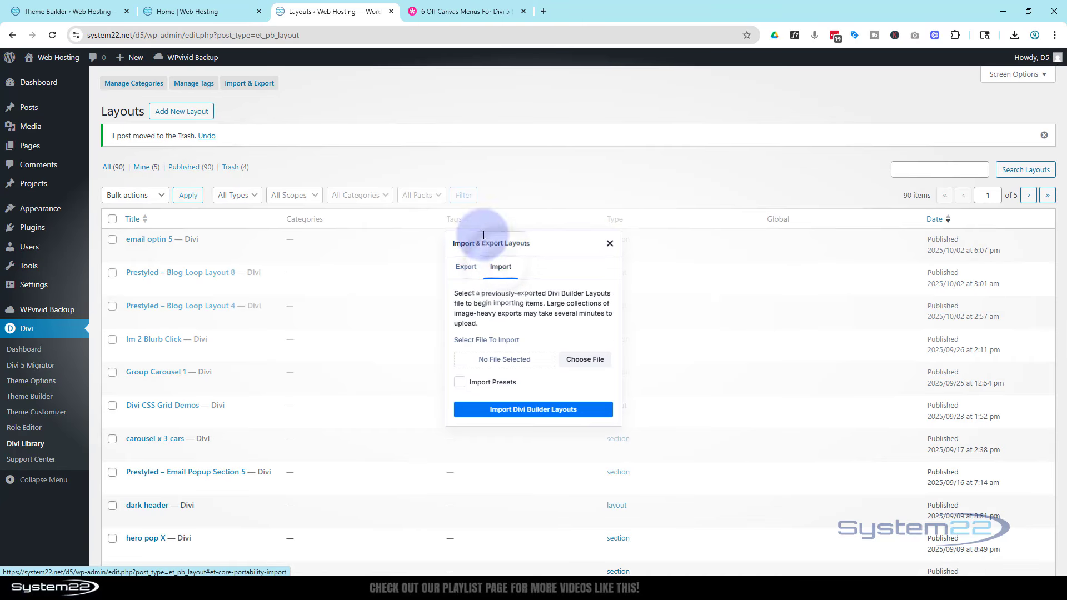
drag(0, 239, 250, 168)
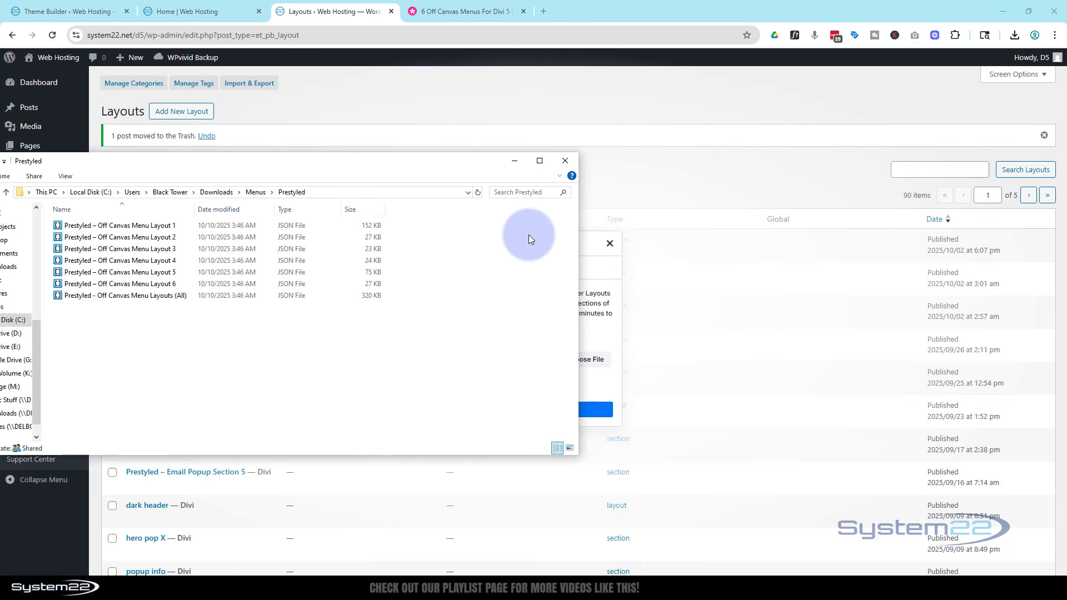
drag(578, 243, 410, 245)
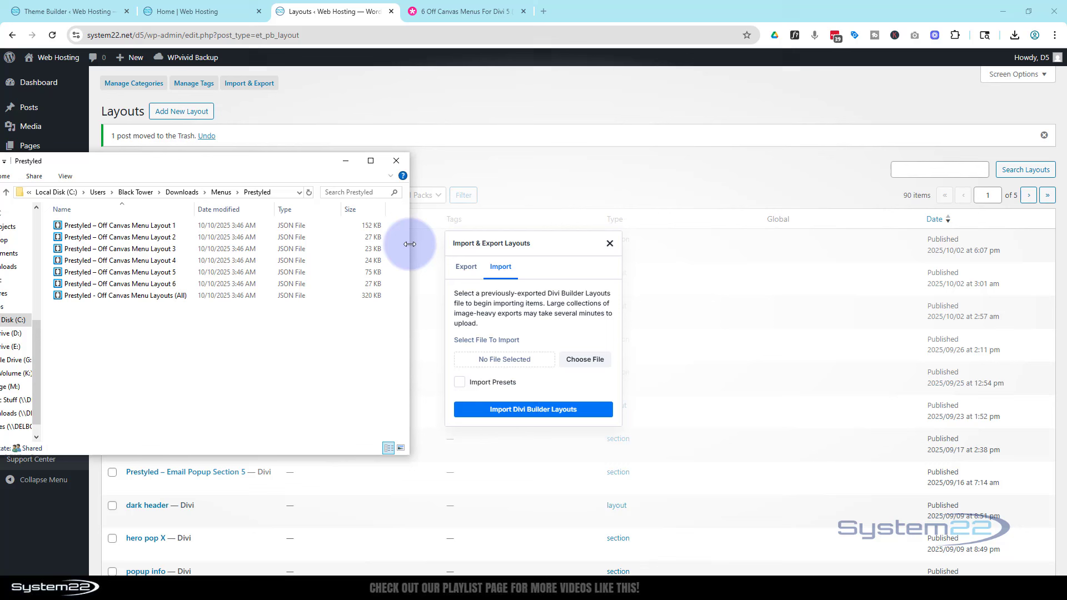
click(59, 273)
drag(59, 272, 486, 362)
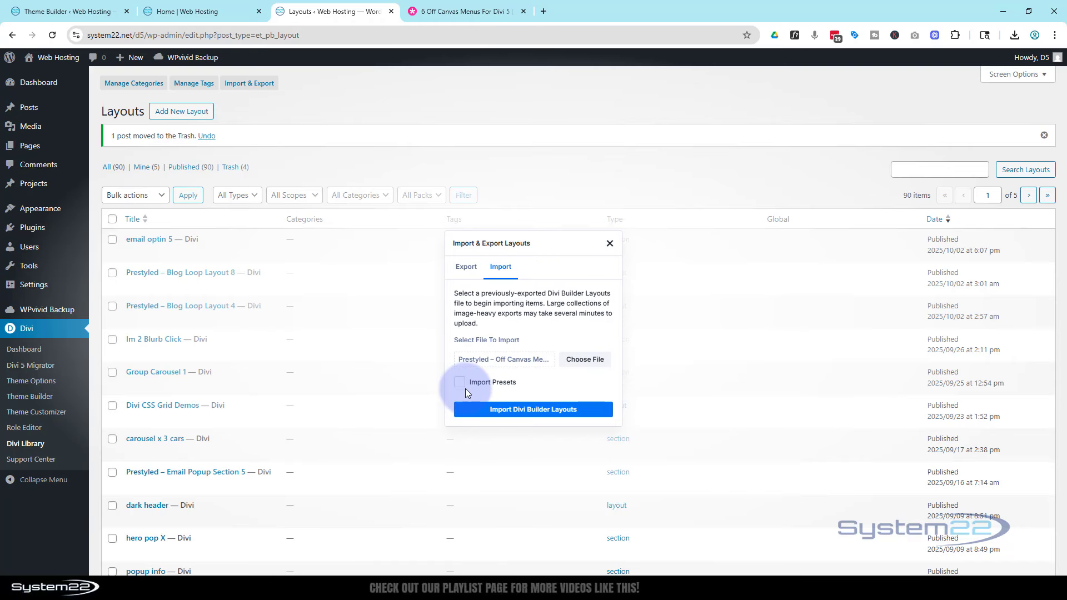
click(509, 411)
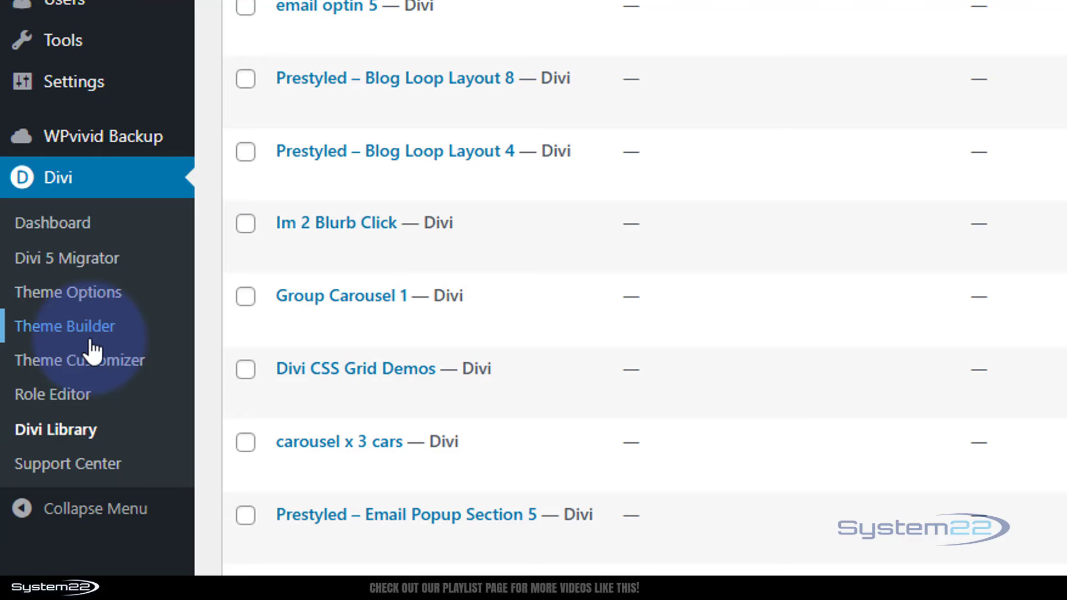
Step: In the Divi Theme Builder, delete the Default Website Template's global header and save the changes
click(86, 334)
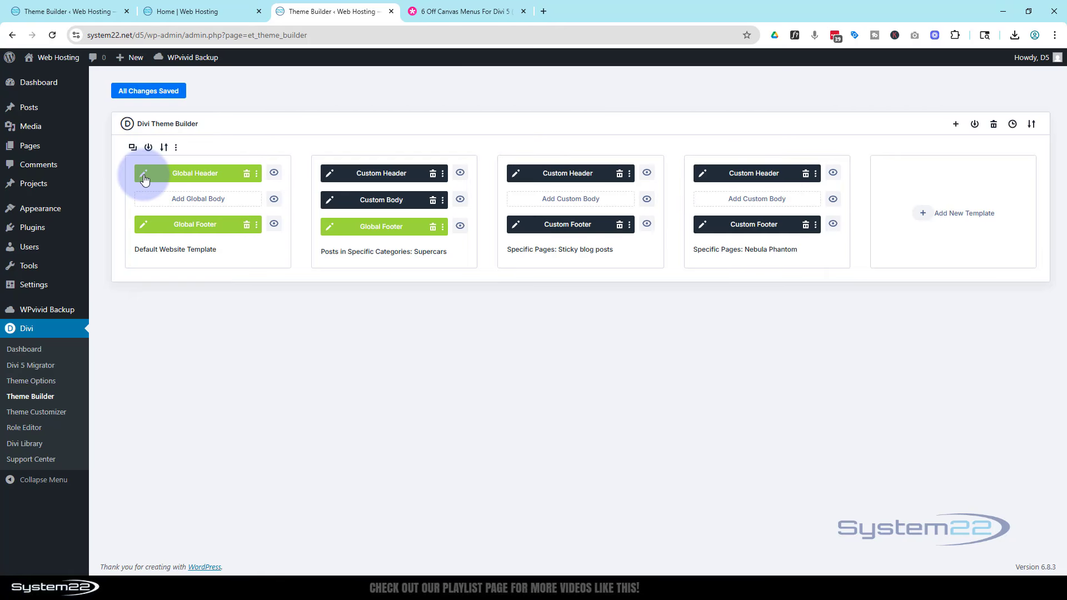
click(247, 176)
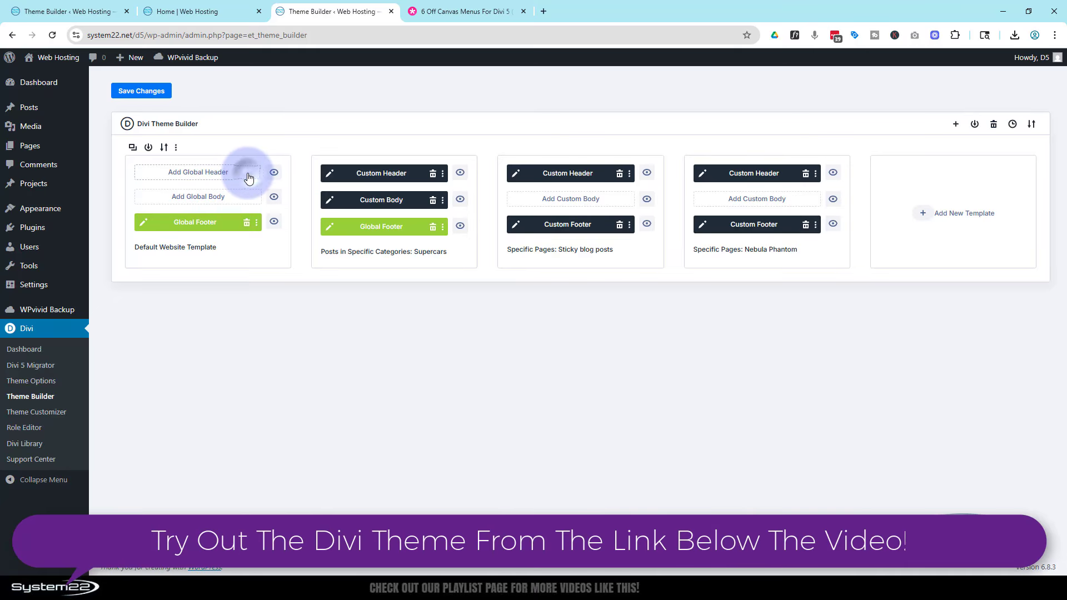
click(147, 93)
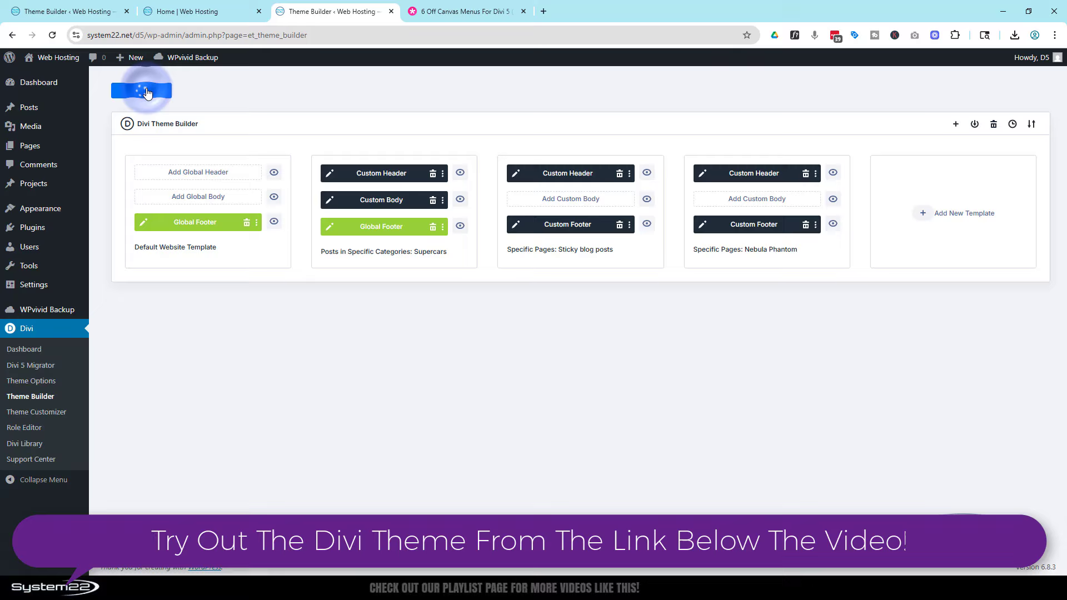
Step: Reload the demo site's home page and check its header without the global header template
click(187, 15)
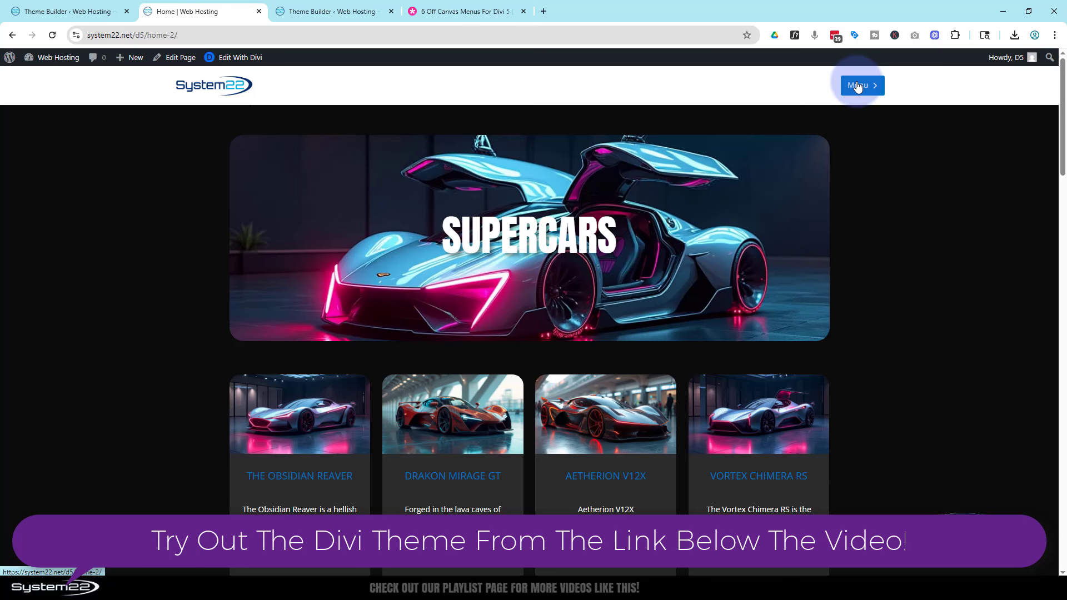
click(52, 35)
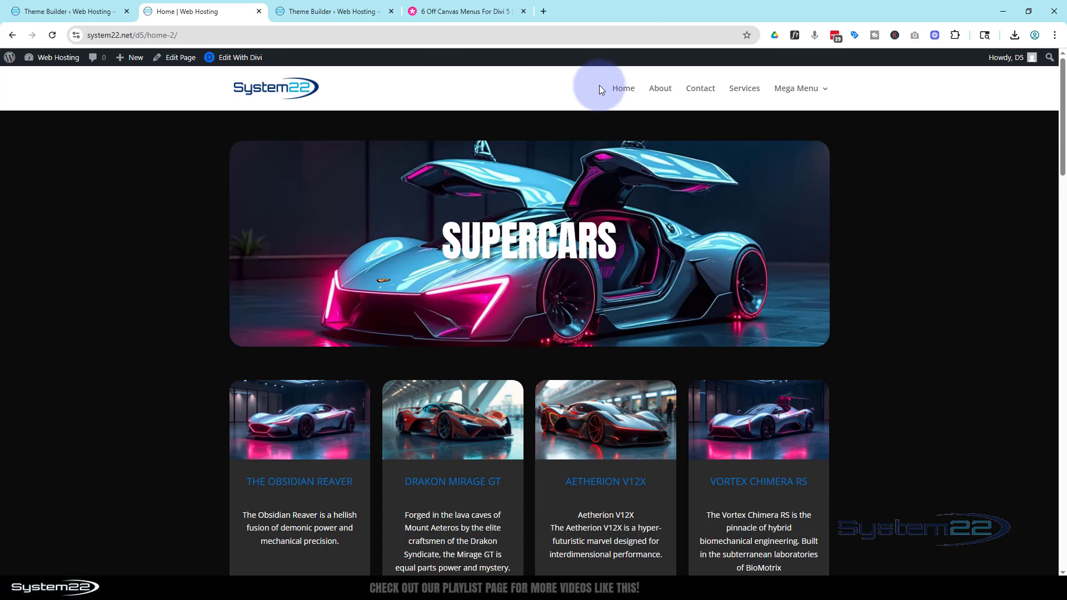
mouse_move(821, 92)
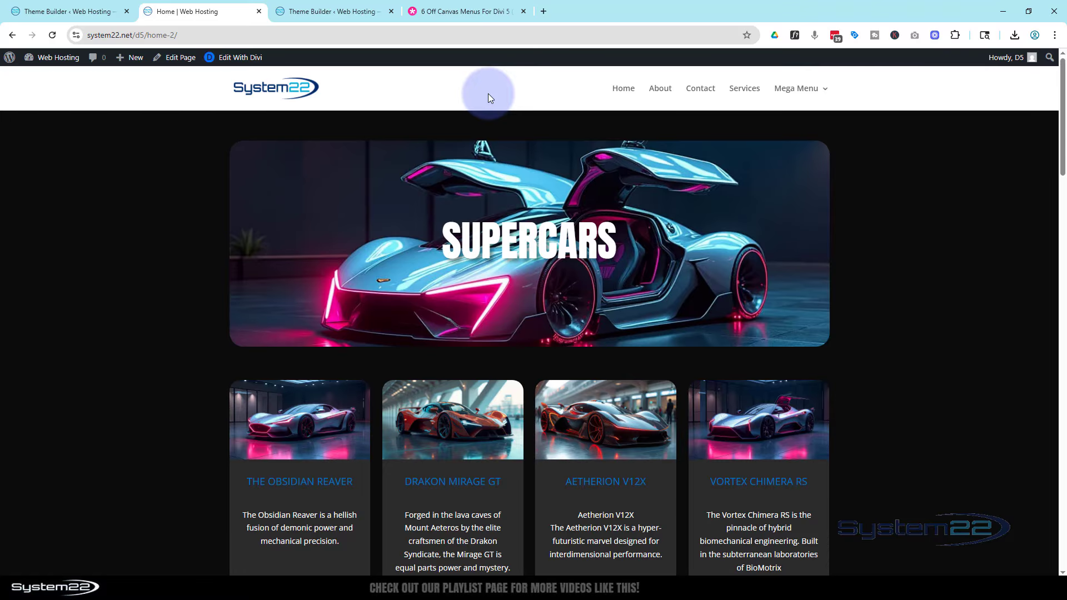
Step: Build a new global header for the Default Website Template from the saved layout Prestyled - Off Canvas Menu Layout 5, replacing existing content
click(312, 12)
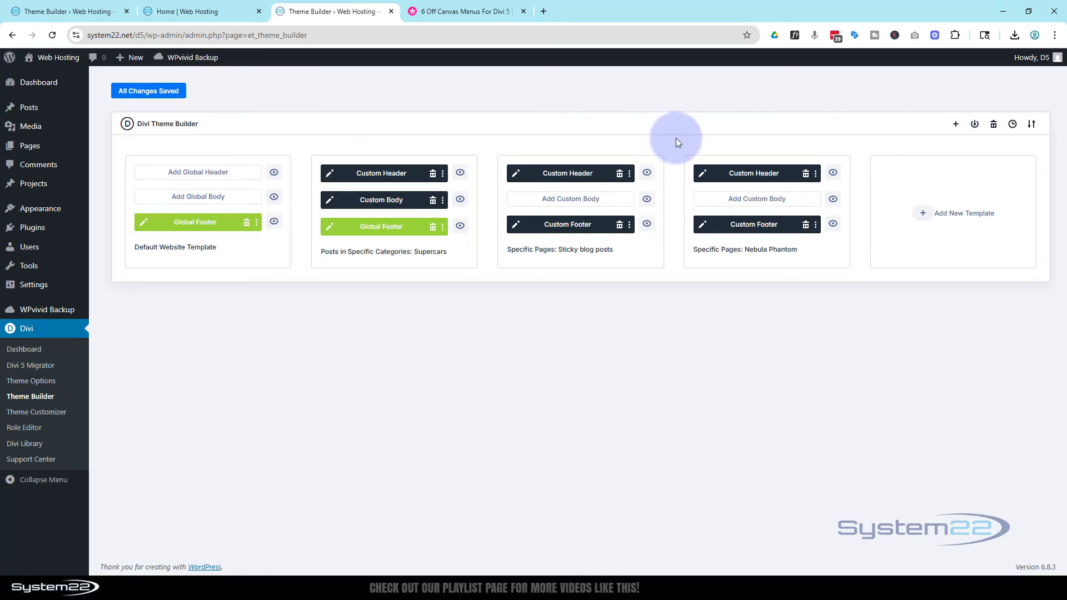
click(199, 174)
click(196, 177)
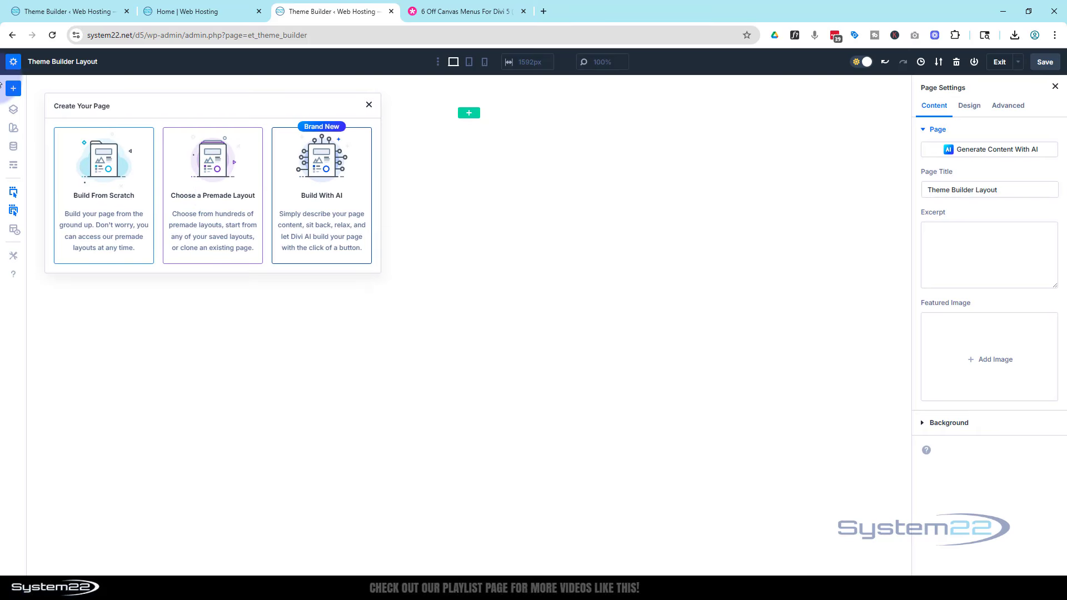
click(210, 194)
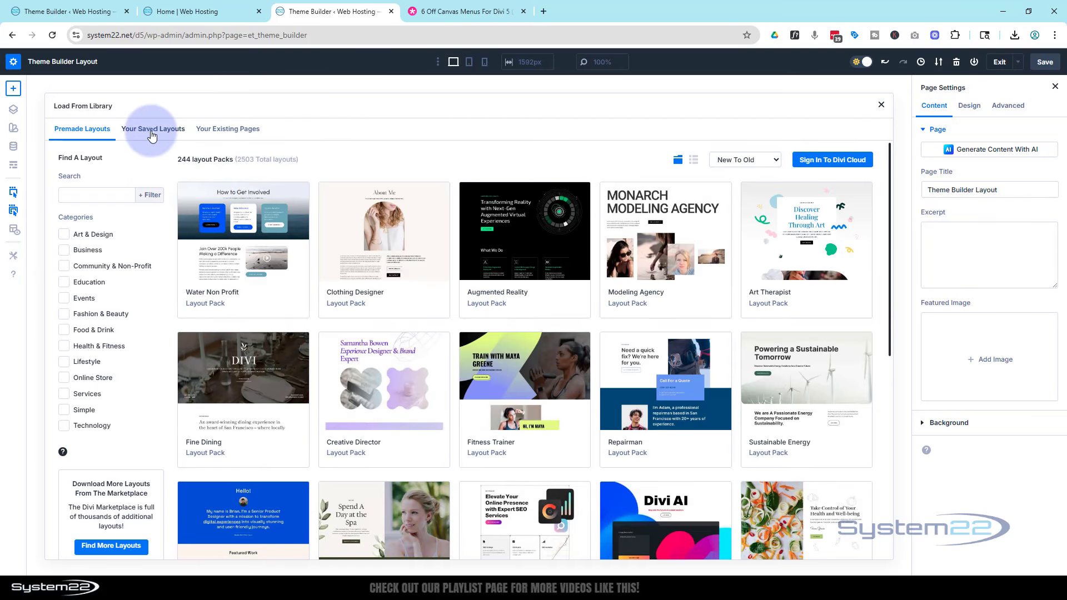
click(152, 135)
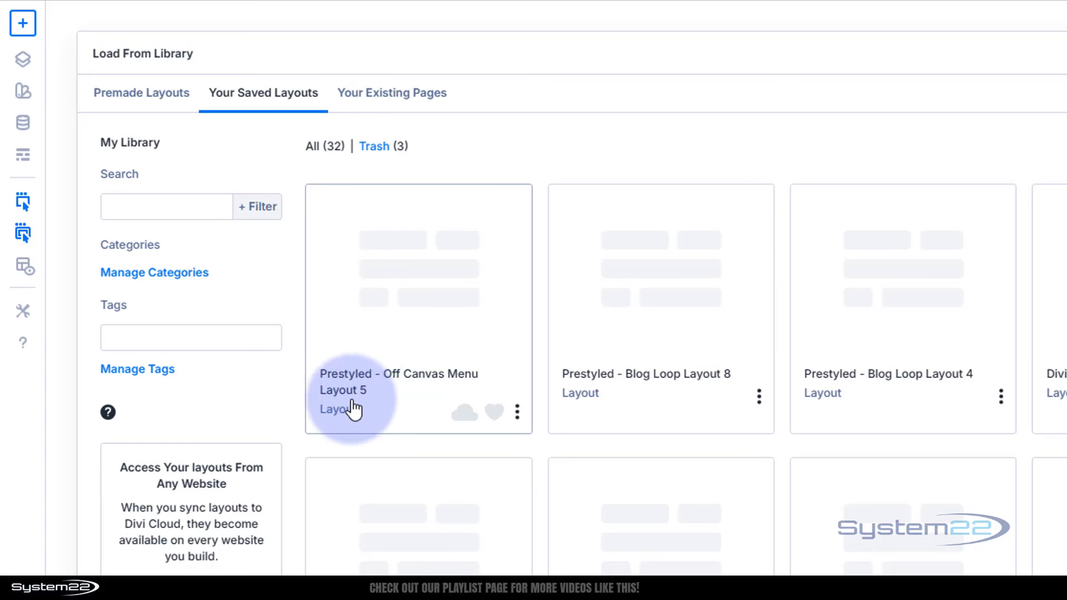
click(438, 317)
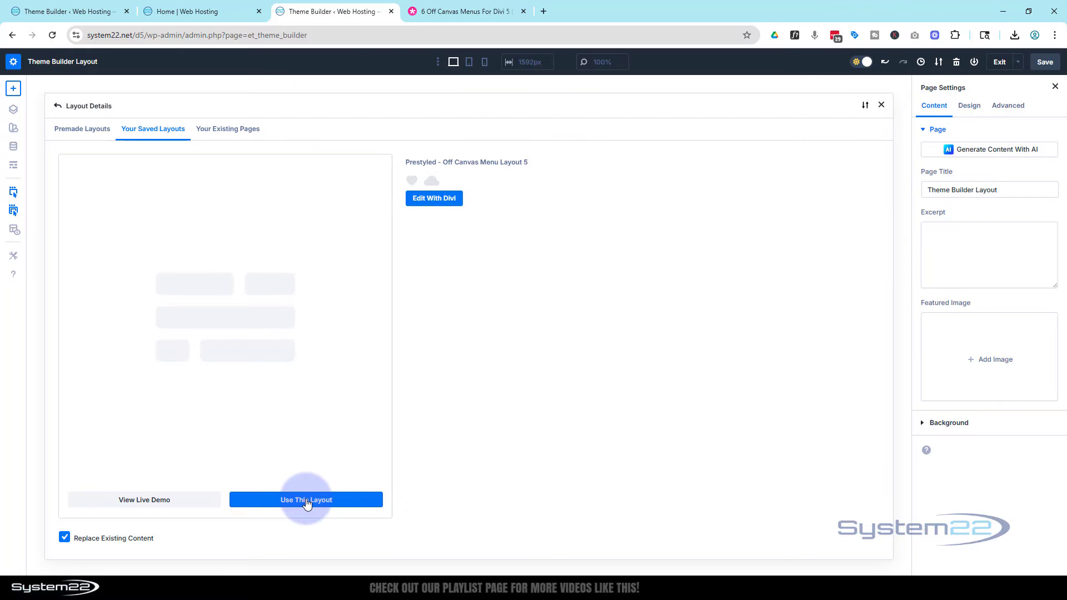
click(307, 500)
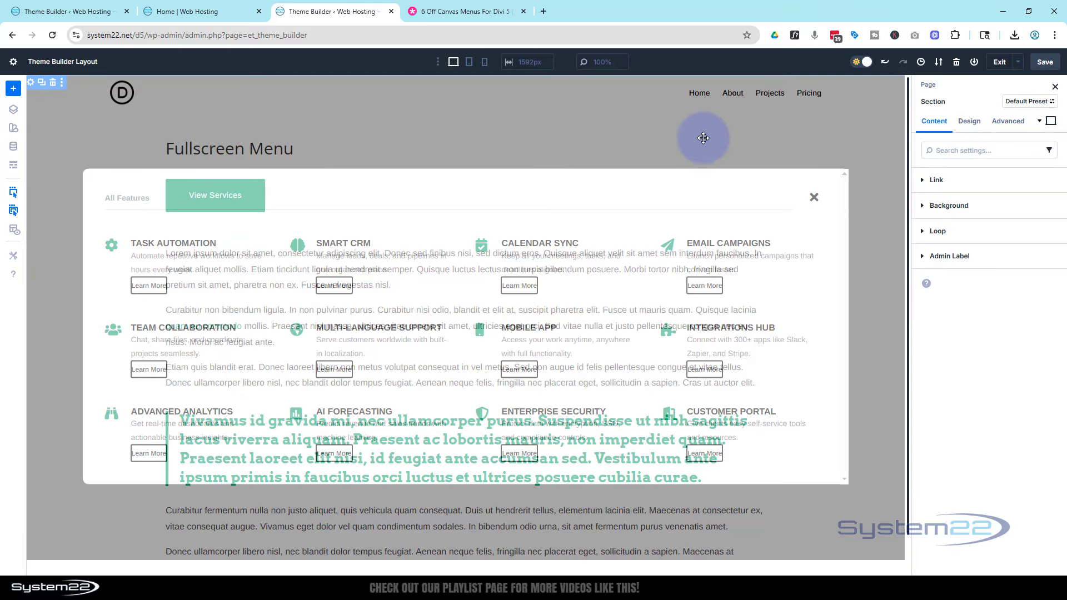
Step: Save the new header layout, exit the builder and save the Theme Builder changes
click(1049, 65)
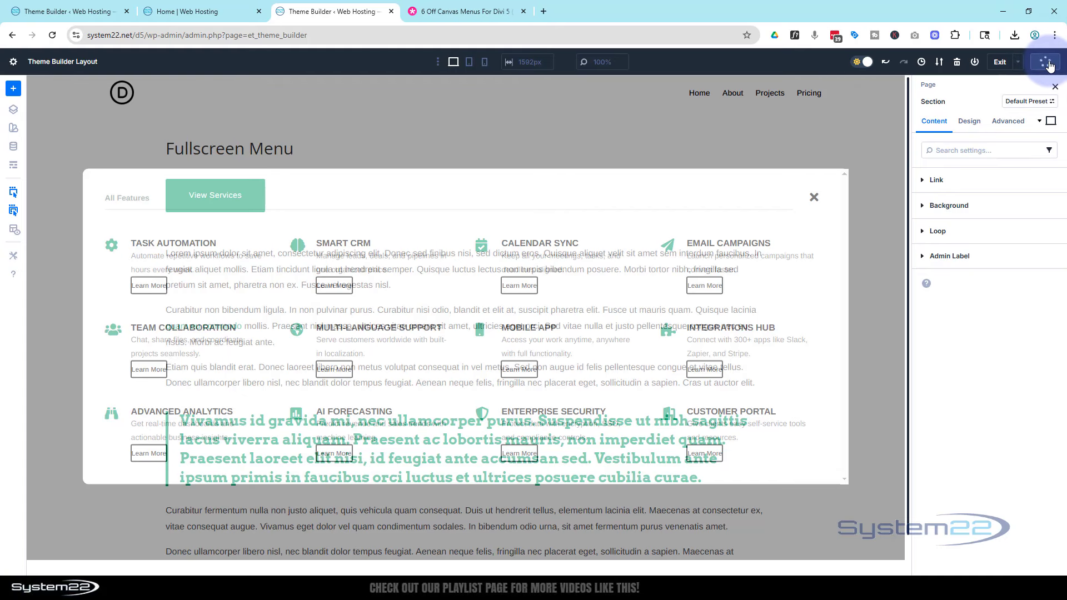
click(1000, 62)
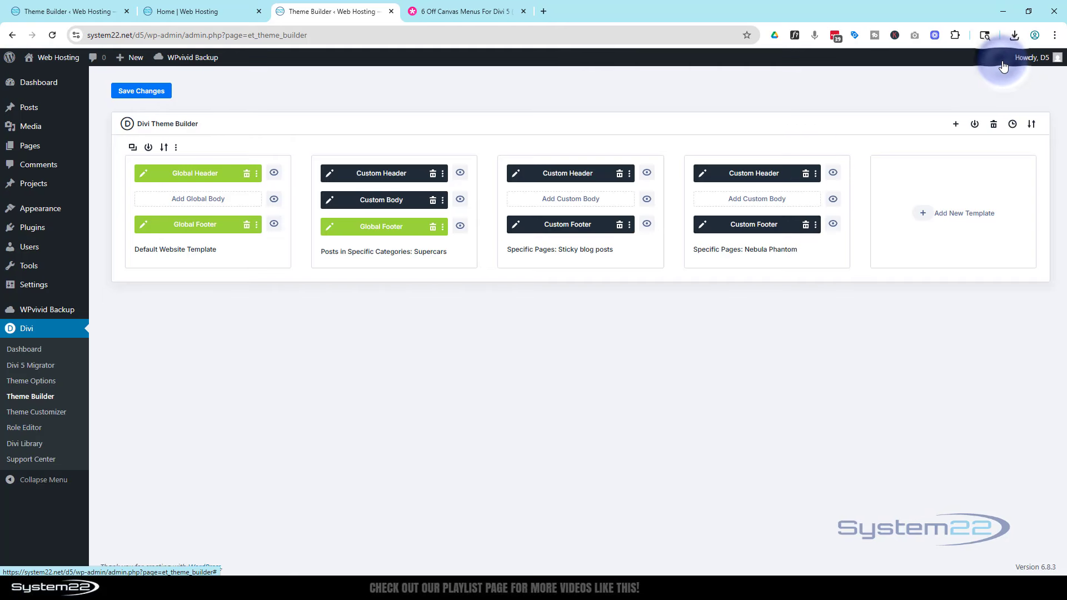
click(143, 92)
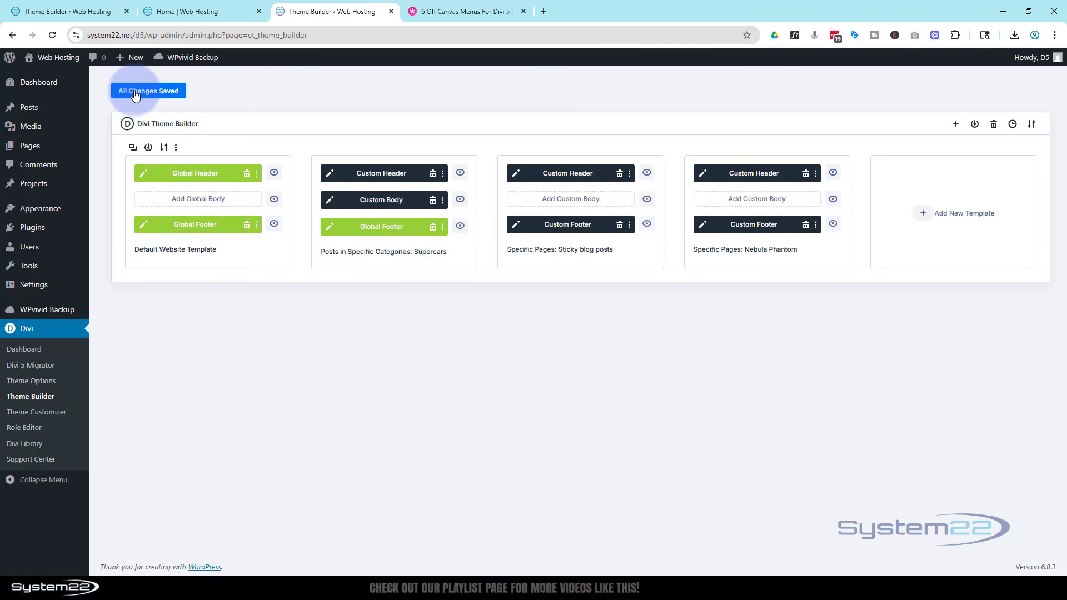
Step: Reload the demo site's home page and test opening and closing the fullscreen menu through View Services
click(185, 12)
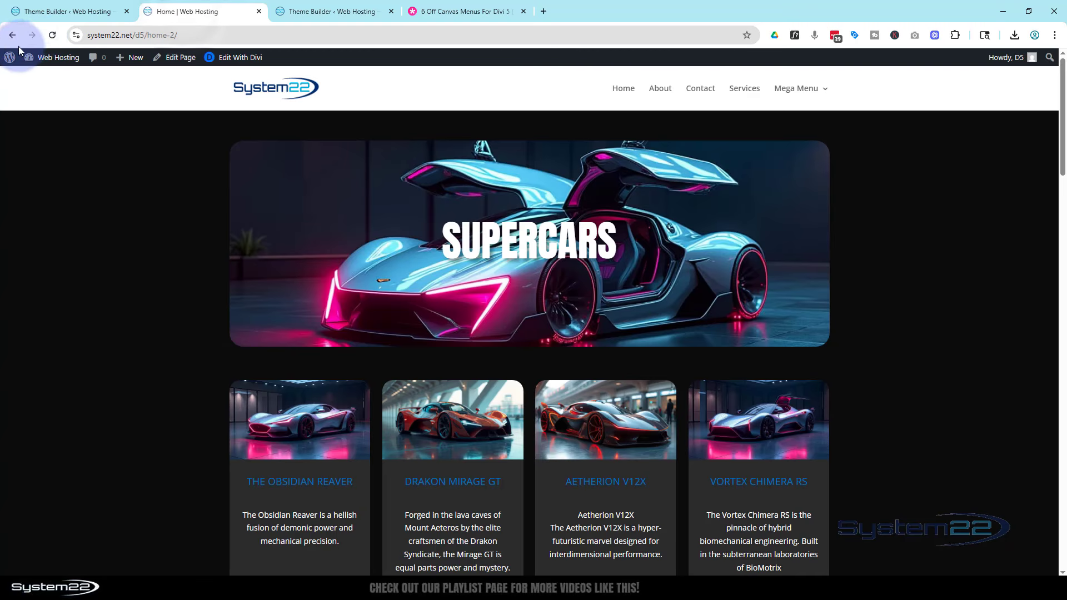
click(55, 35)
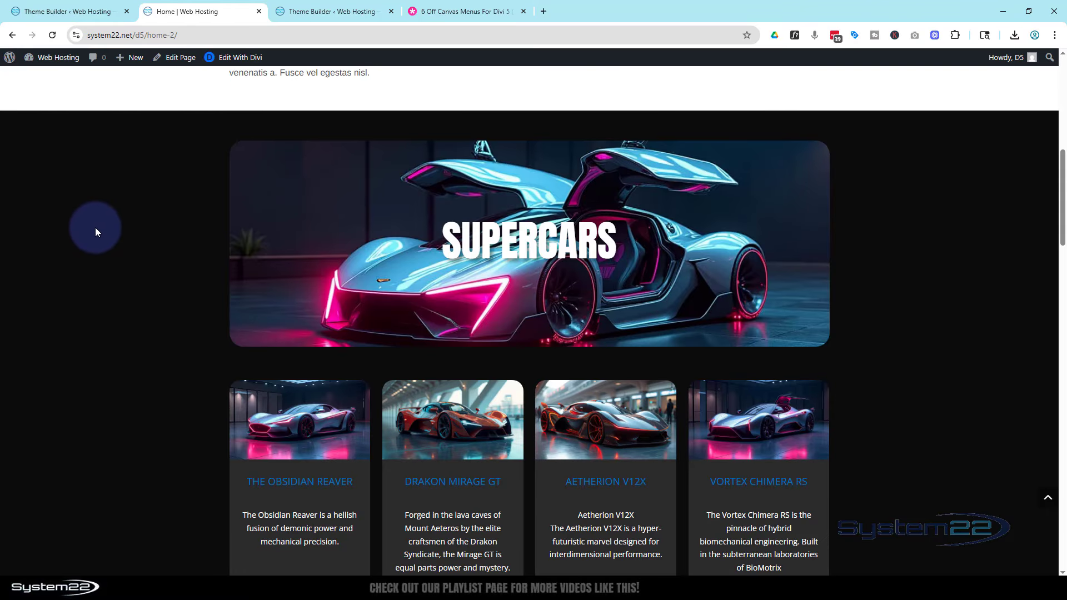
scroll(126, 329, up, 9)
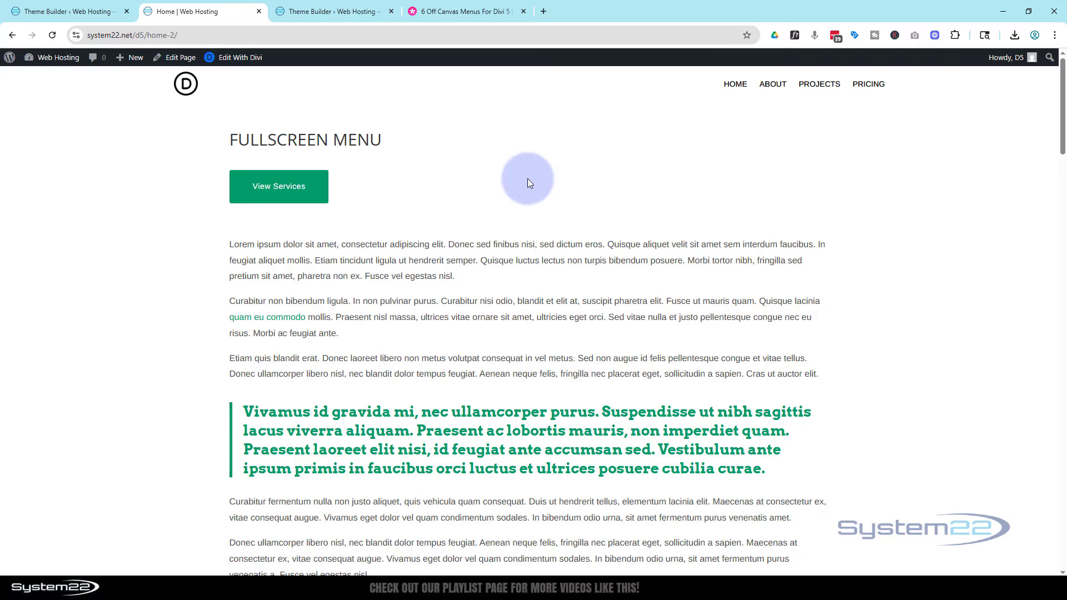
click(278, 189)
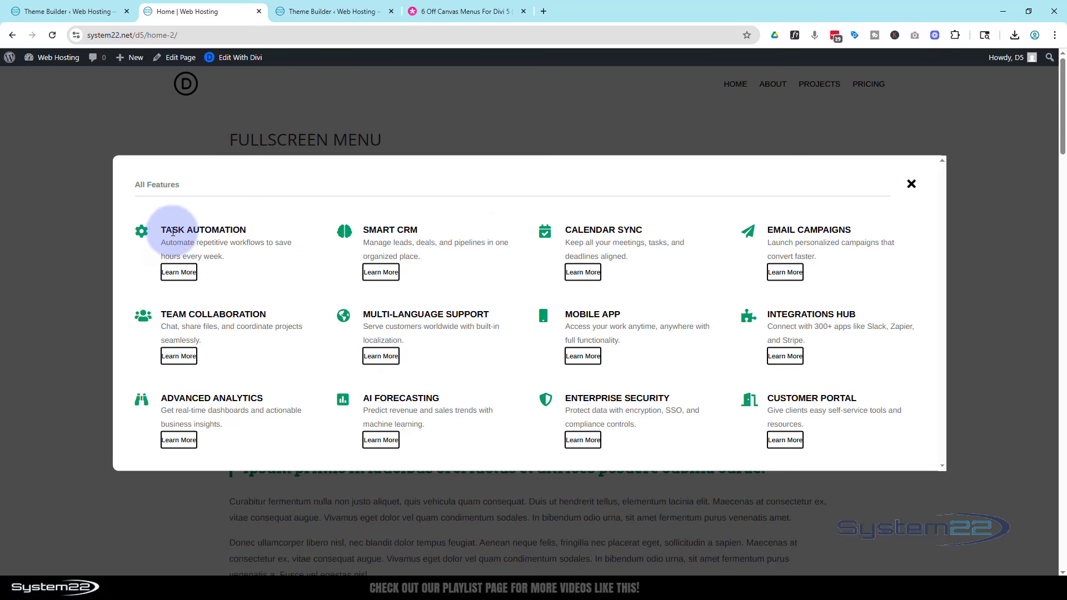
click(911, 185)
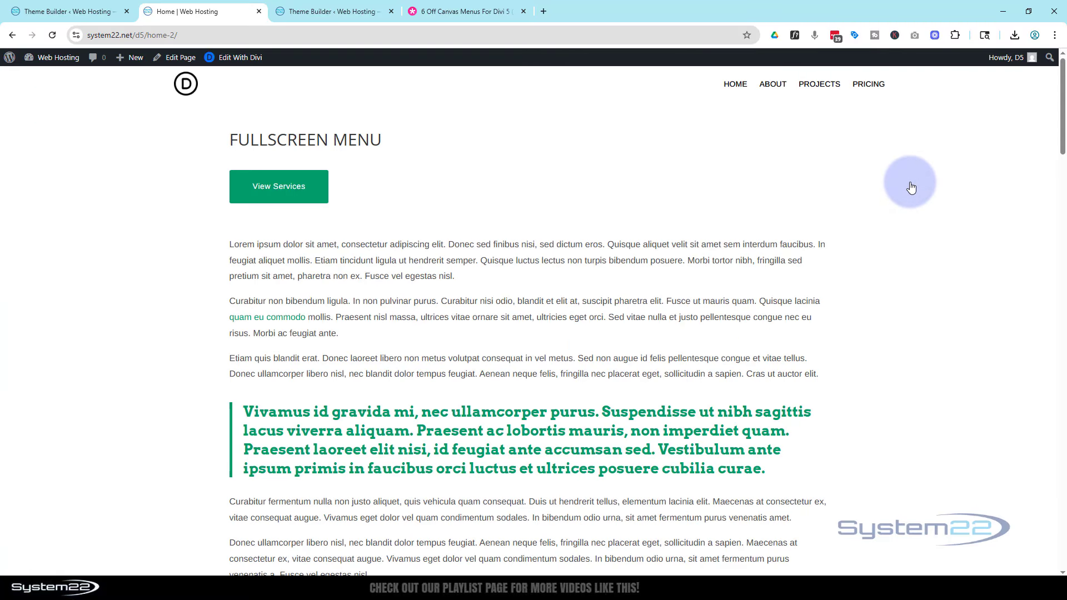
scroll(898, 218, down, 3)
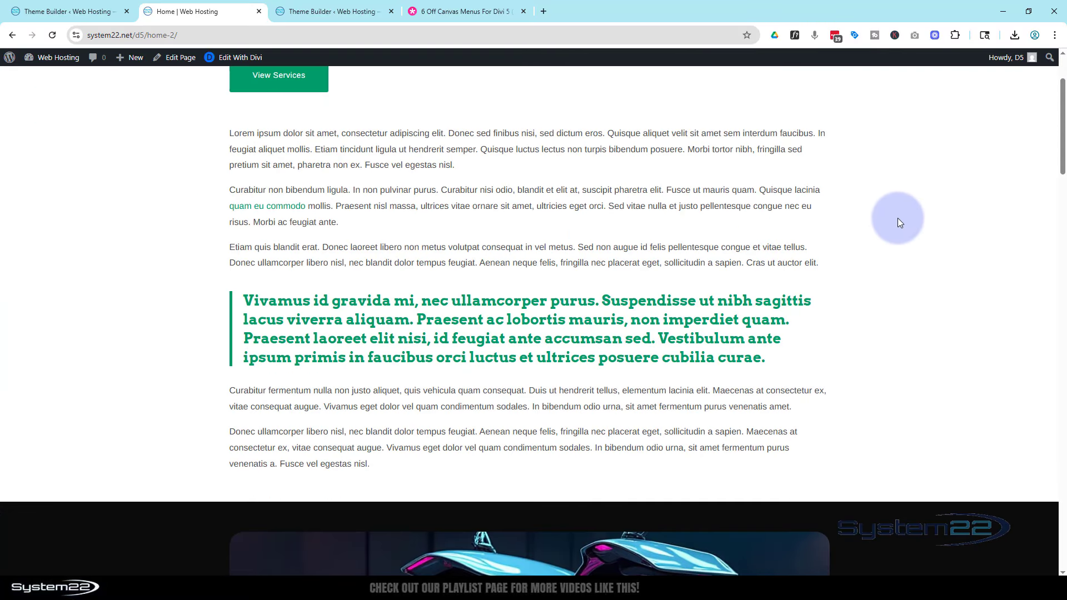
scroll(898, 219, up, 3)
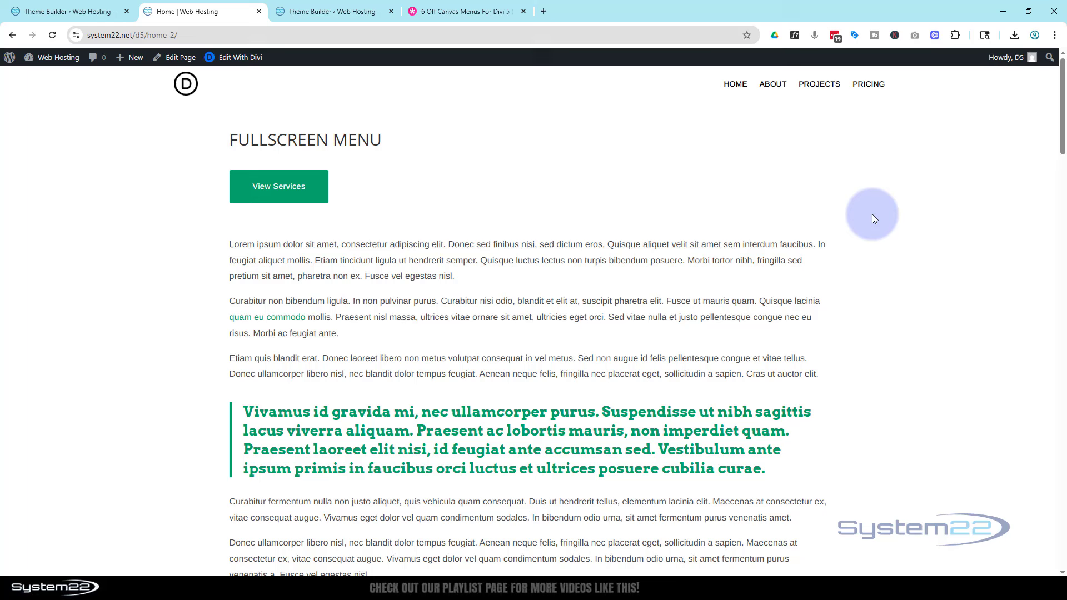
click(281, 187)
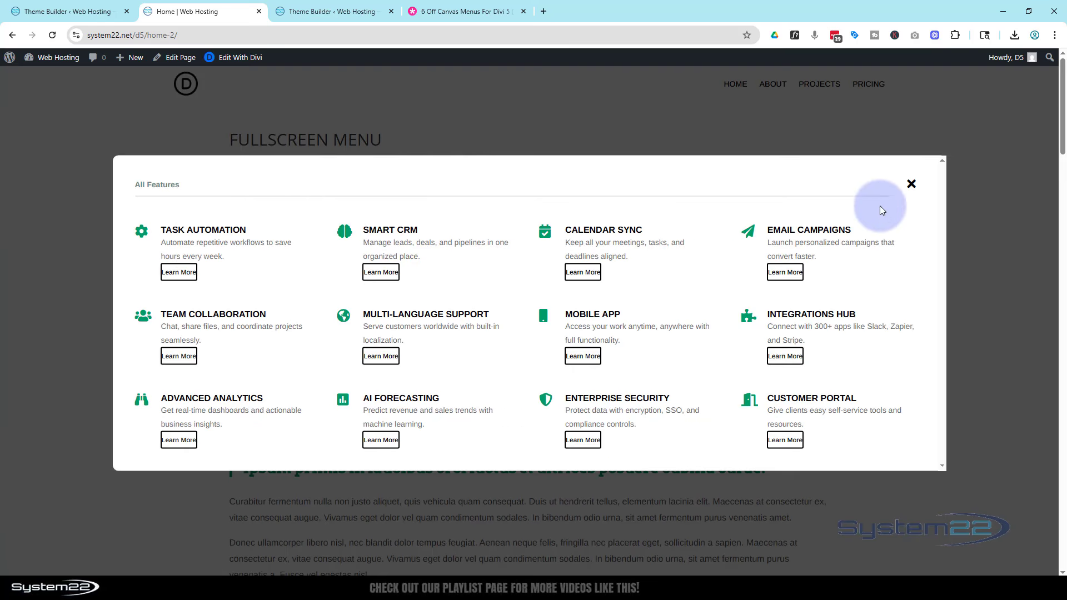
click(907, 187)
Step: Return to the Theme Builder, close the redundant first Theme Builder tab and open the Default Website Template's global header for editing
click(325, 11)
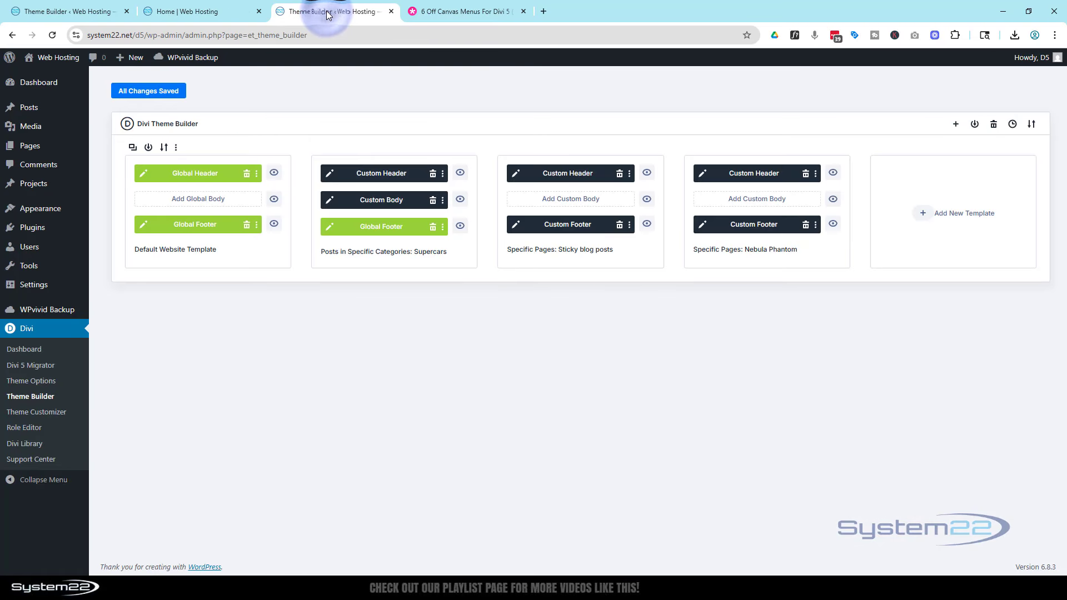
click(127, 12)
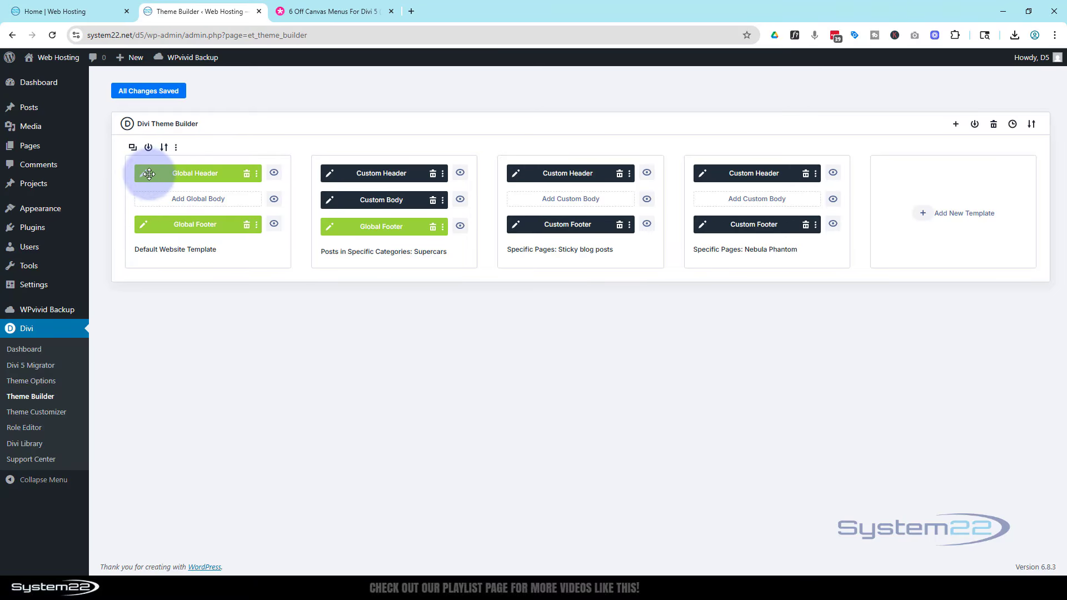
click(145, 176)
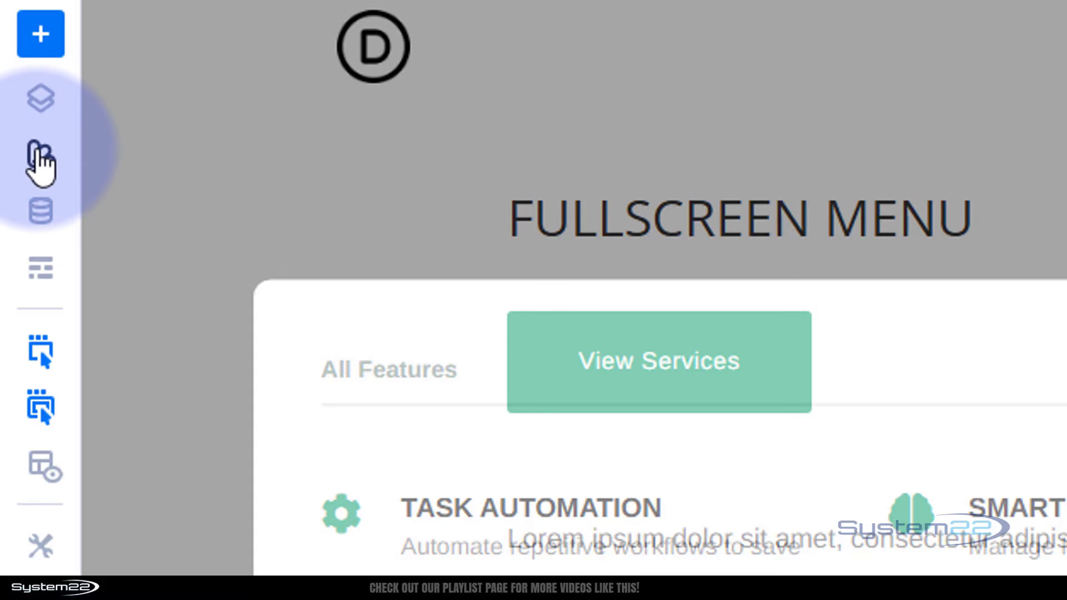
Step: Show the layout's layer structure and expand the Header section down to its Image and Menu modules
click(35, 106)
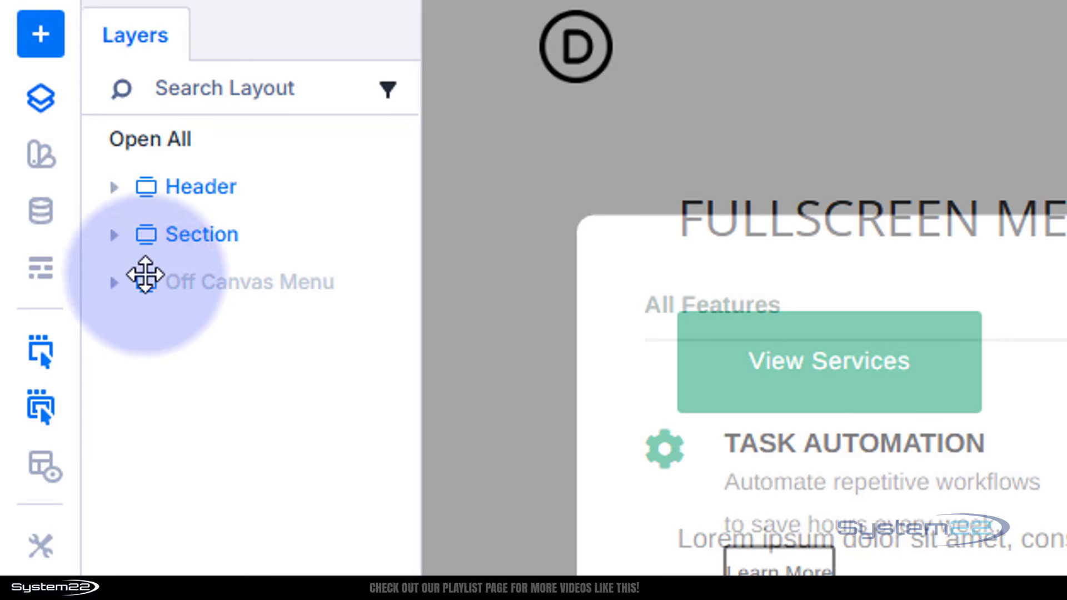
click(114, 186)
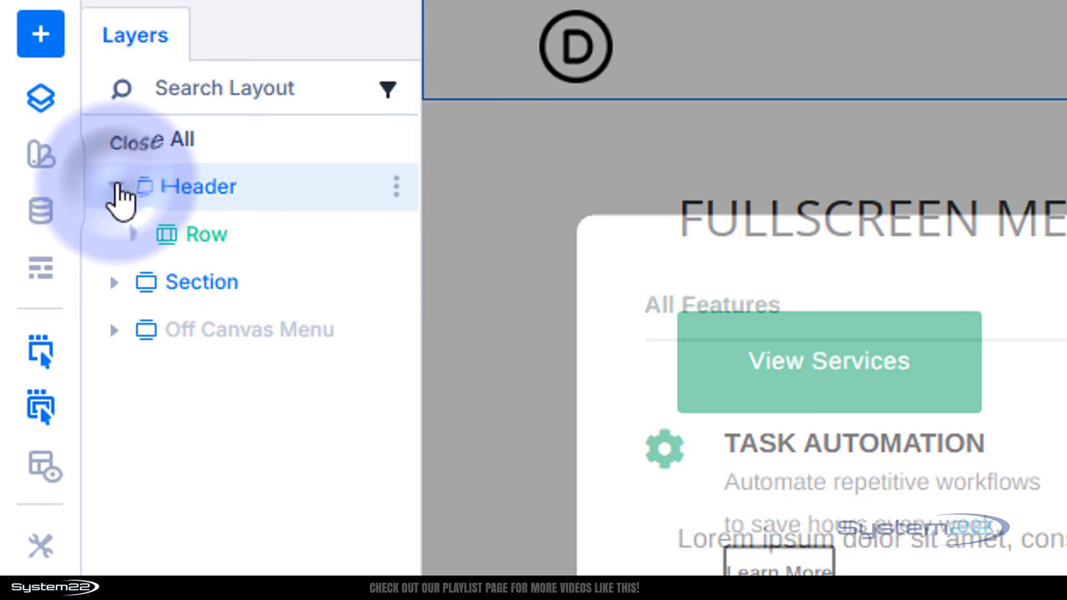
click(135, 235)
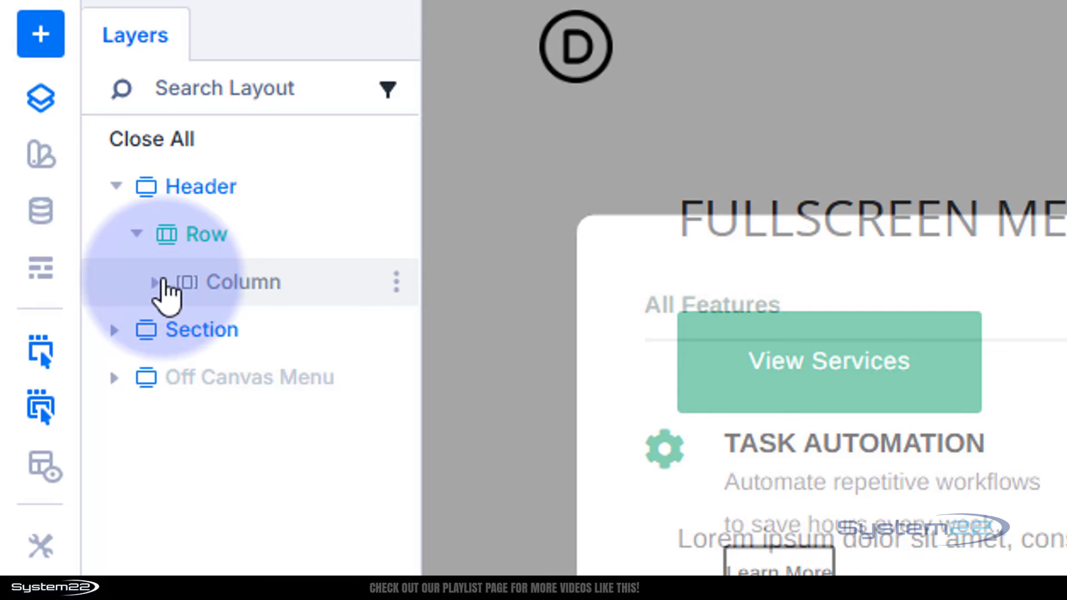
click(160, 283)
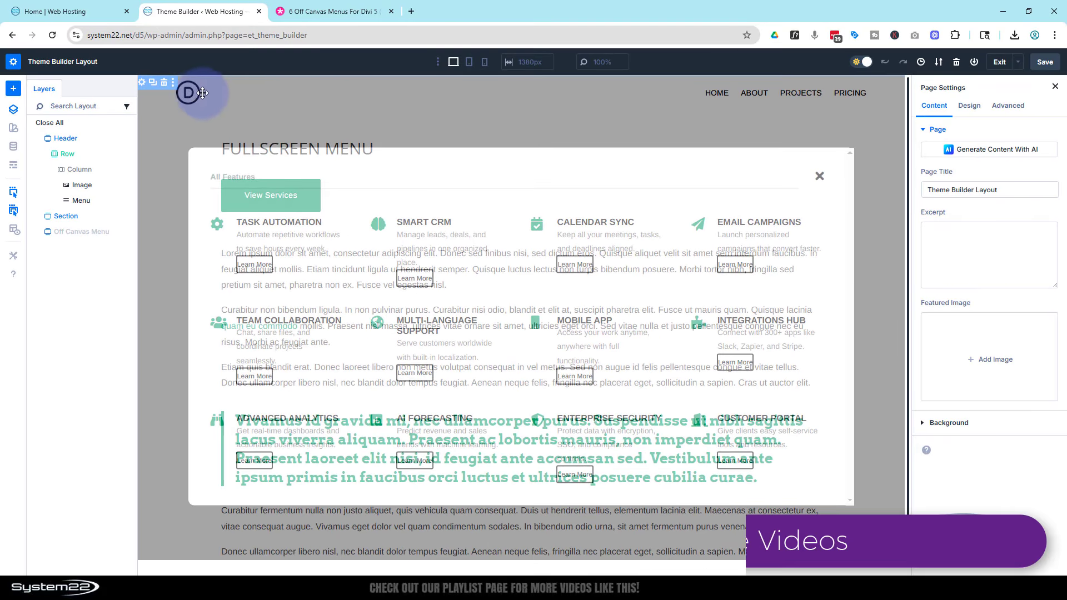
Step: Replace the header's Image module logo with the System22 logo from the Media Library
double_click(91, 185)
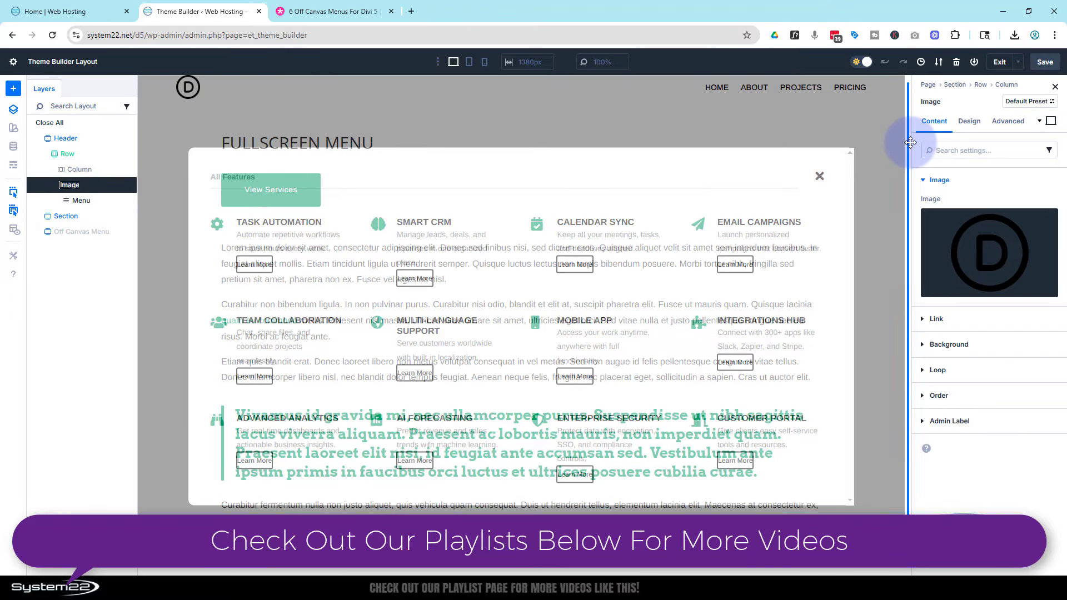
click(1014, 254)
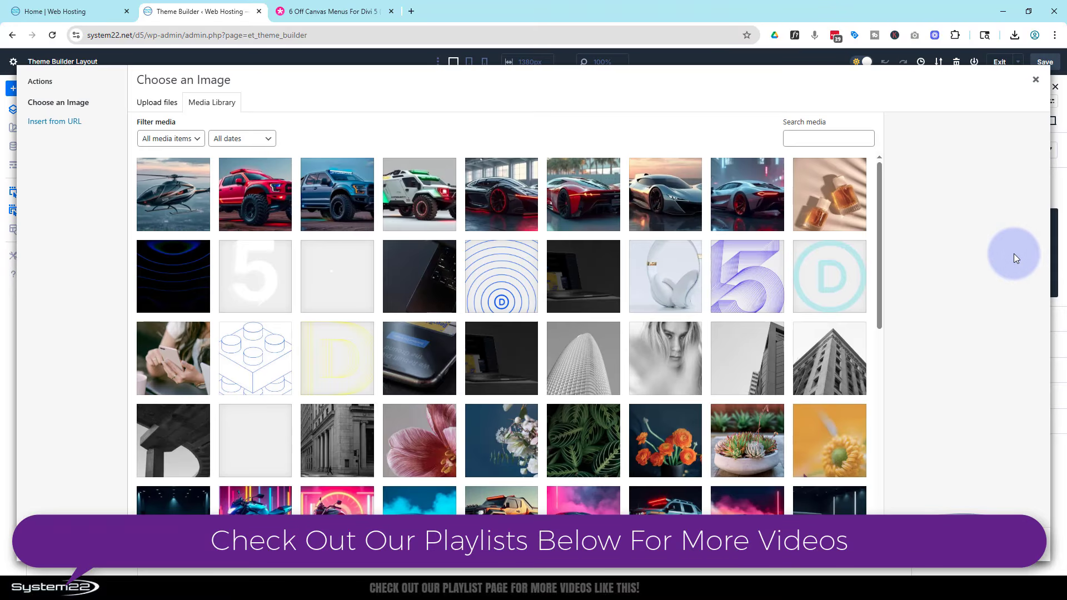
scroll(470, 373, down, 15)
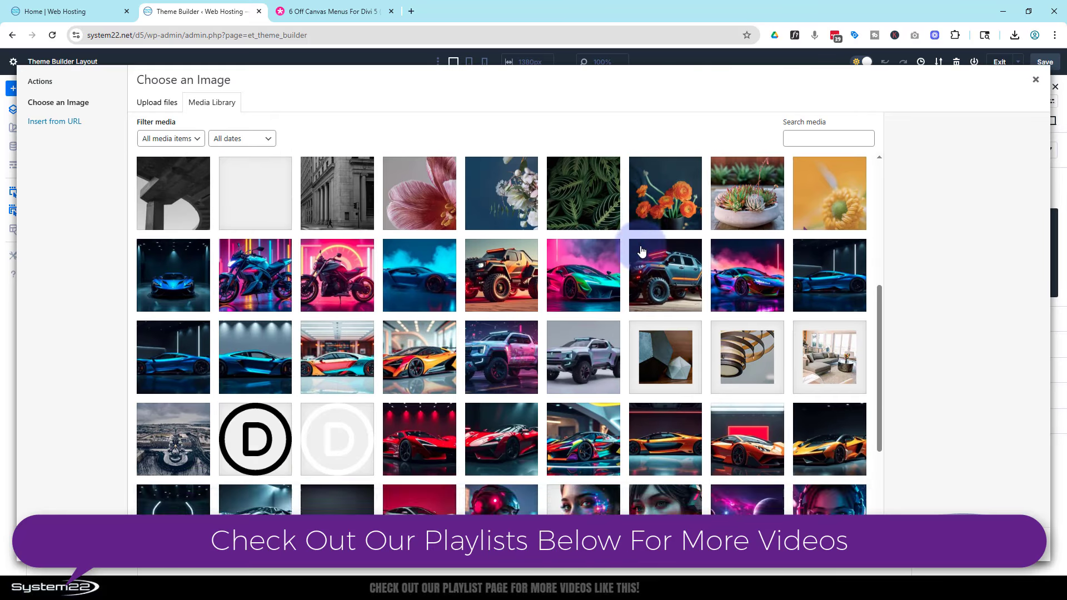
scroll(469, 373, down, 2)
click(827, 252)
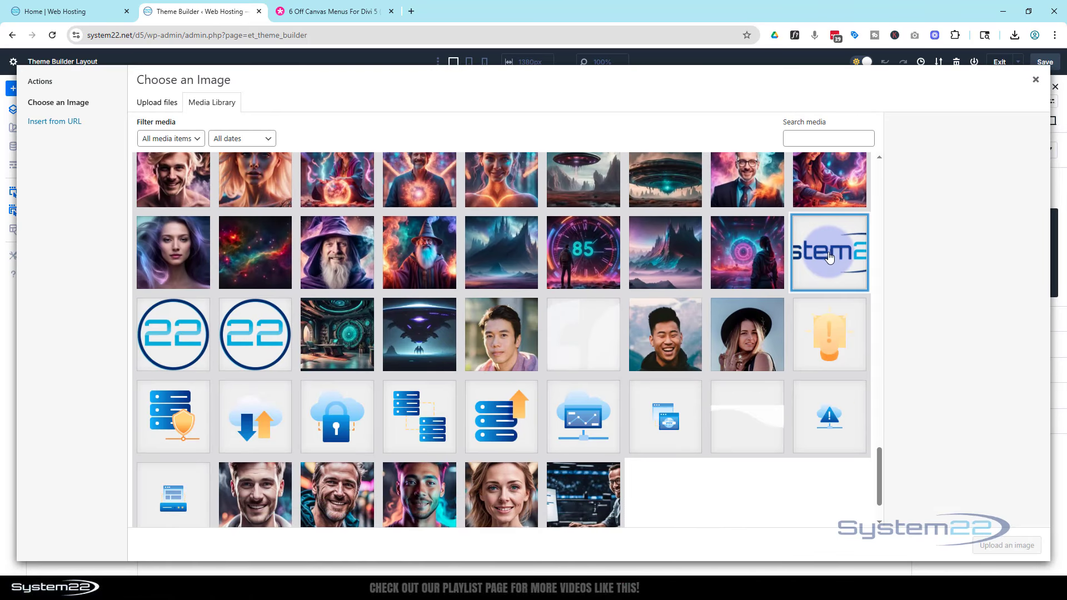
click(999, 543)
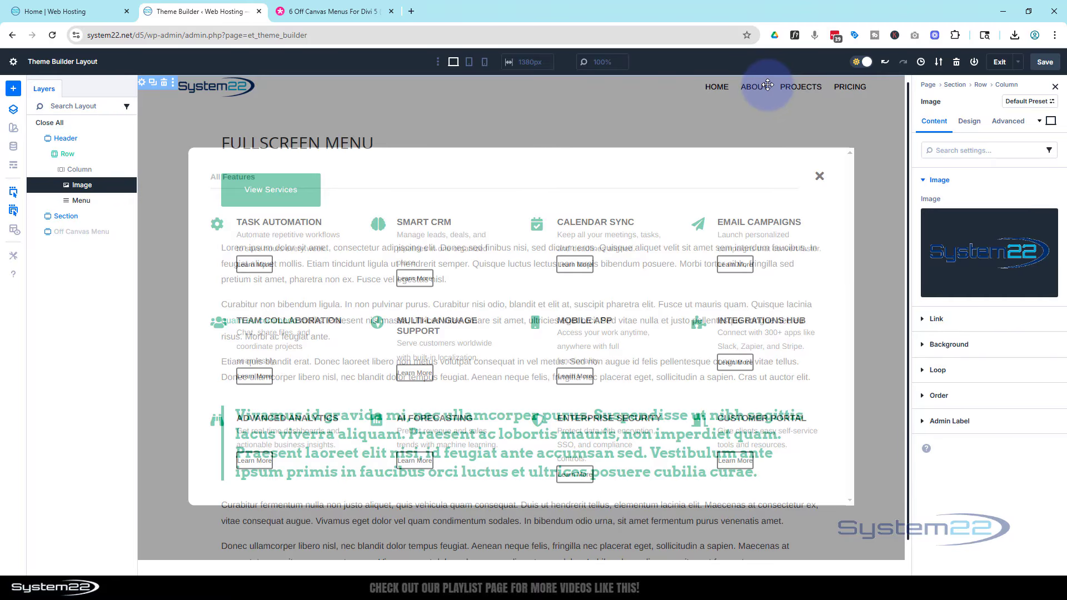
Step: Set the header's Menu module to use Main Menu
click(83, 200)
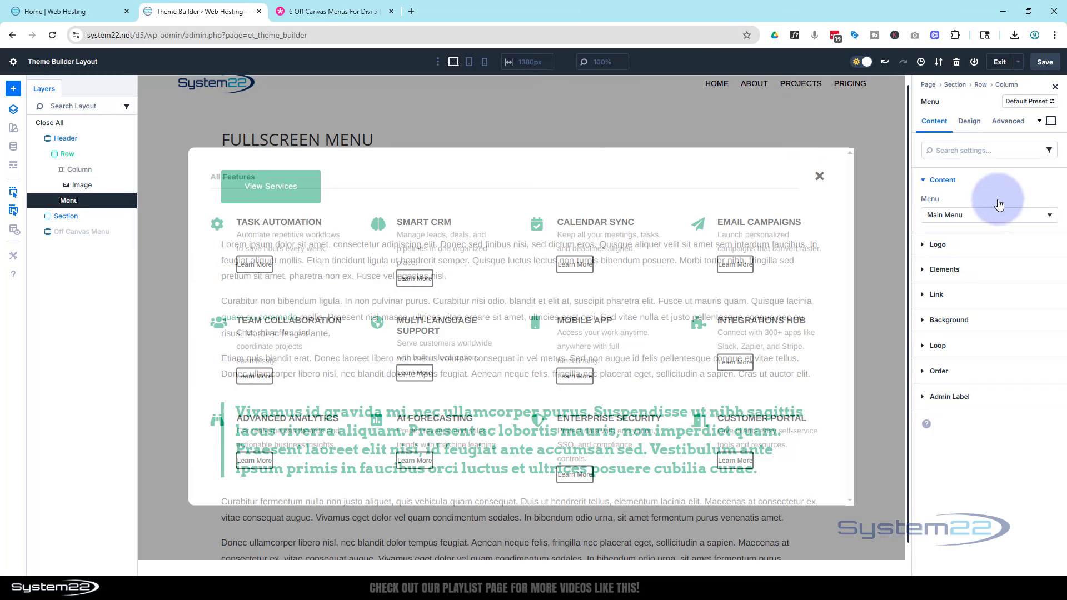
click(1048, 219)
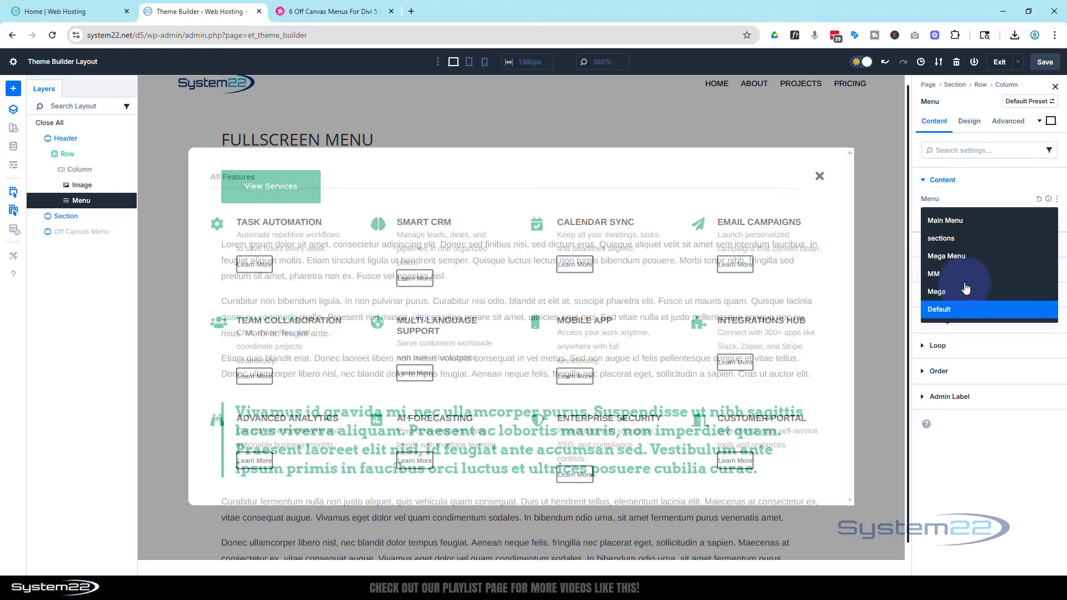
click(967, 231)
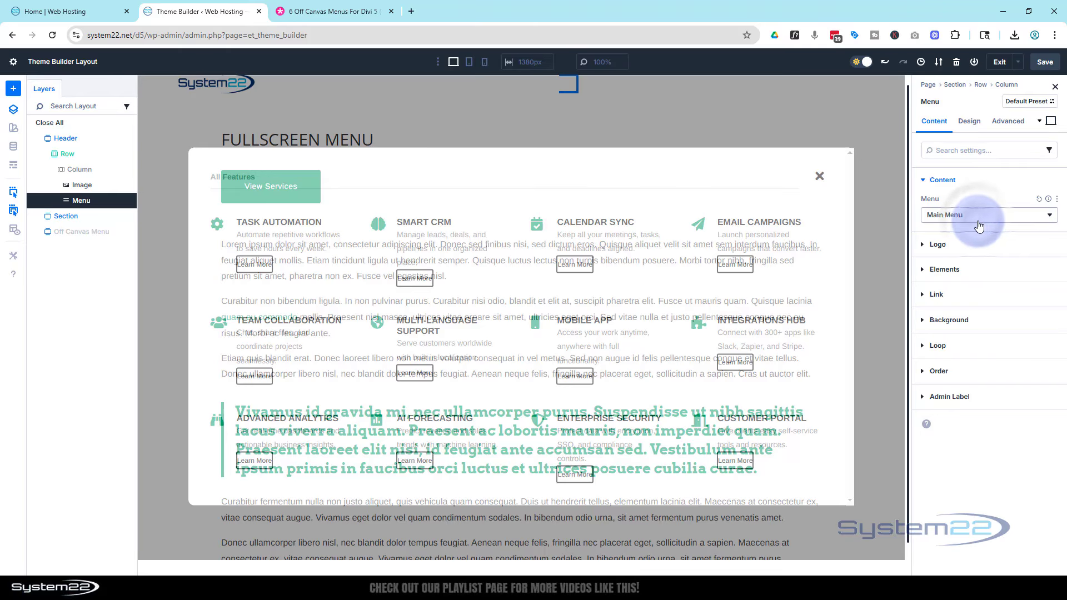
Step: Expand the middle Section's two rows in the layer structure and review the body content of its Text module
click(39, 217)
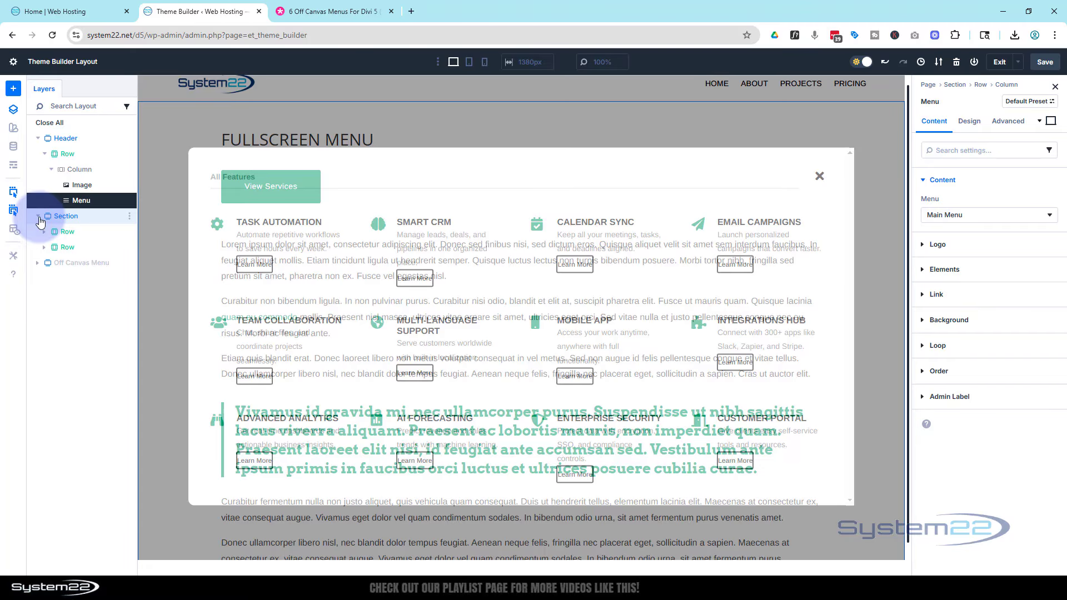
click(53, 231)
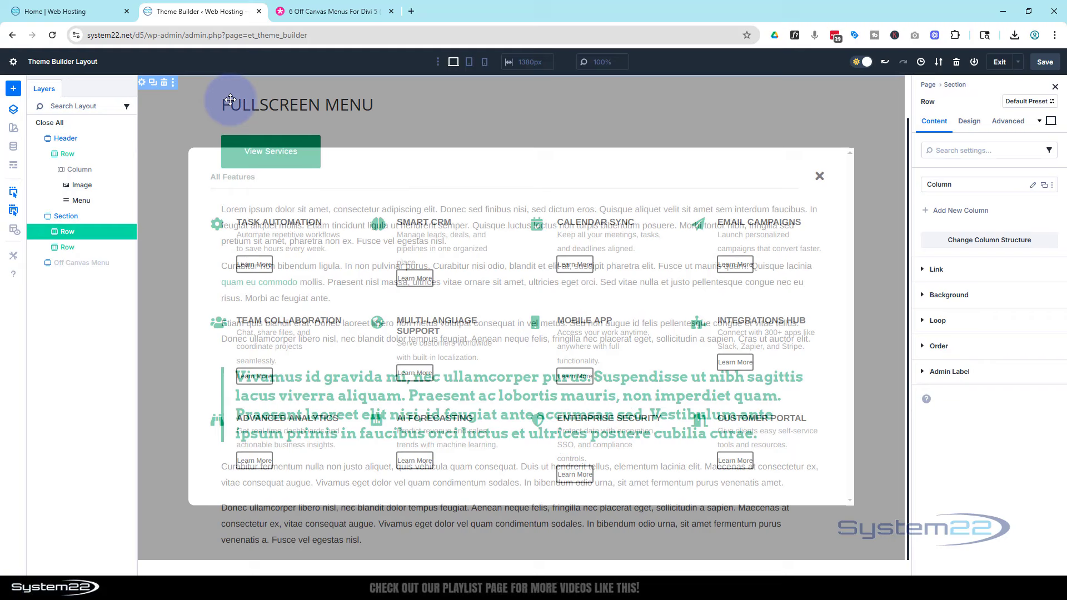
click(44, 232)
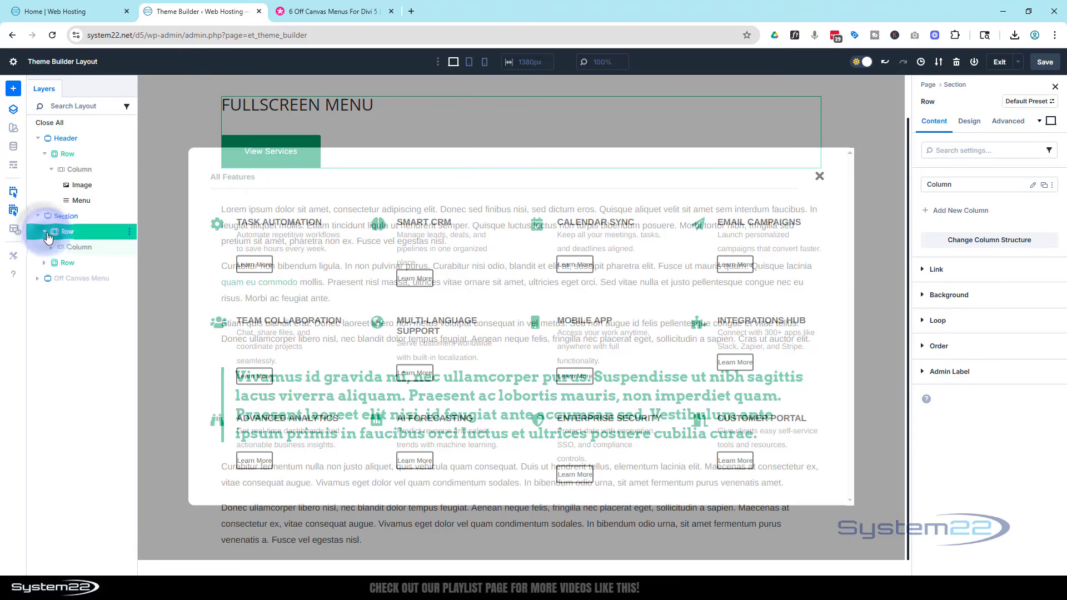
click(51, 247)
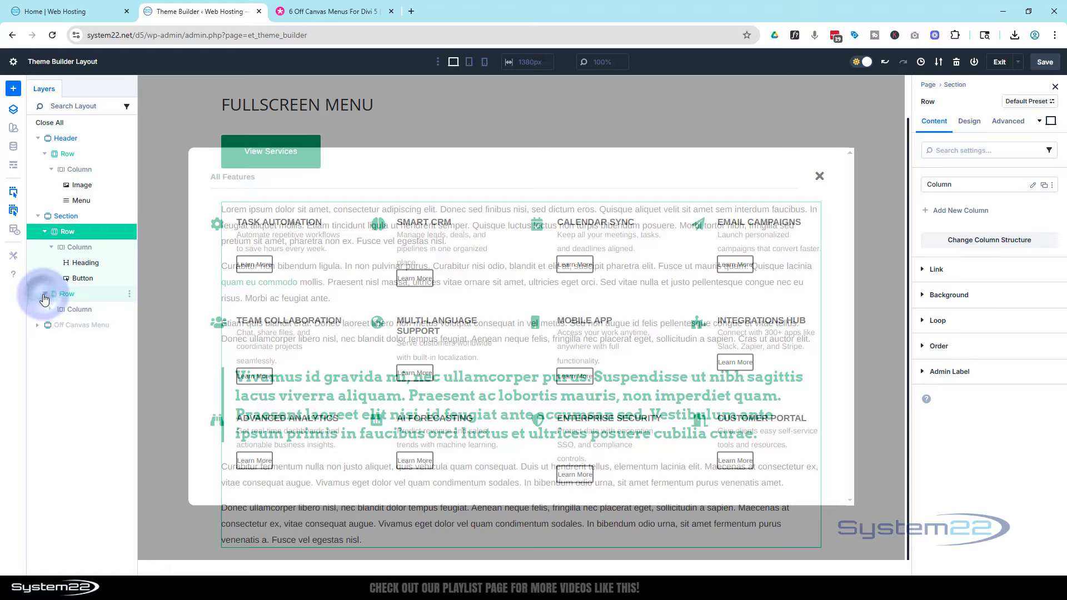
click(44, 295)
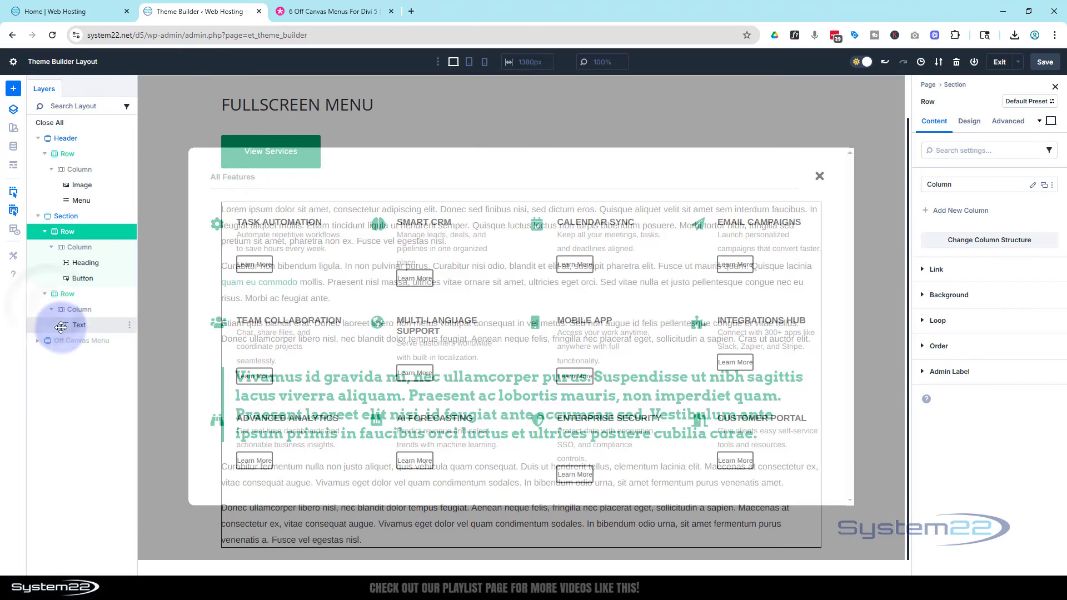
click(89, 325)
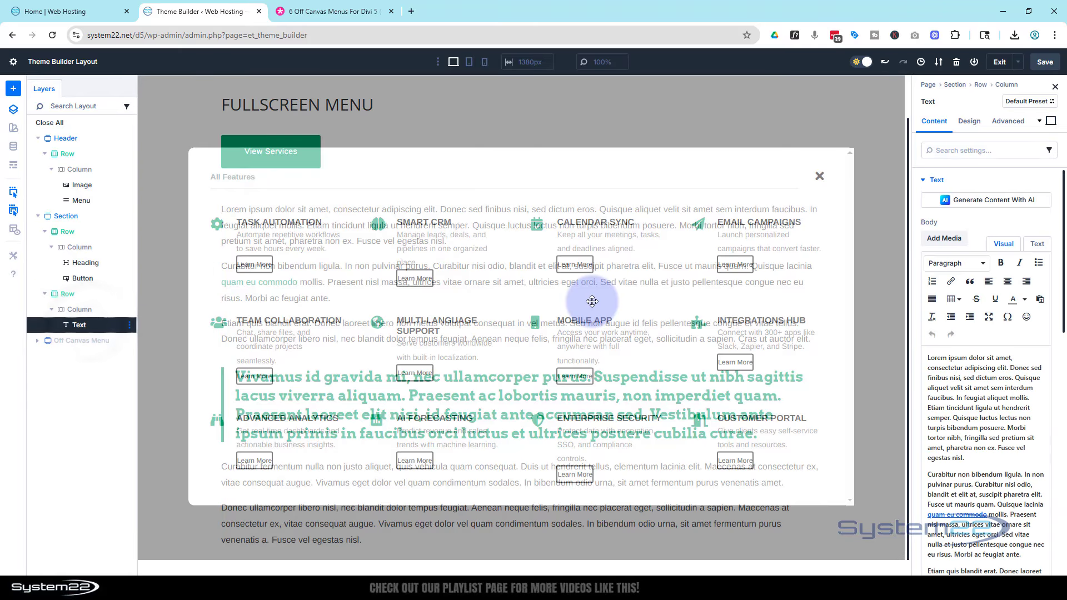
scroll(966, 400, down, 5)
scroll(967, 400, down, 5)
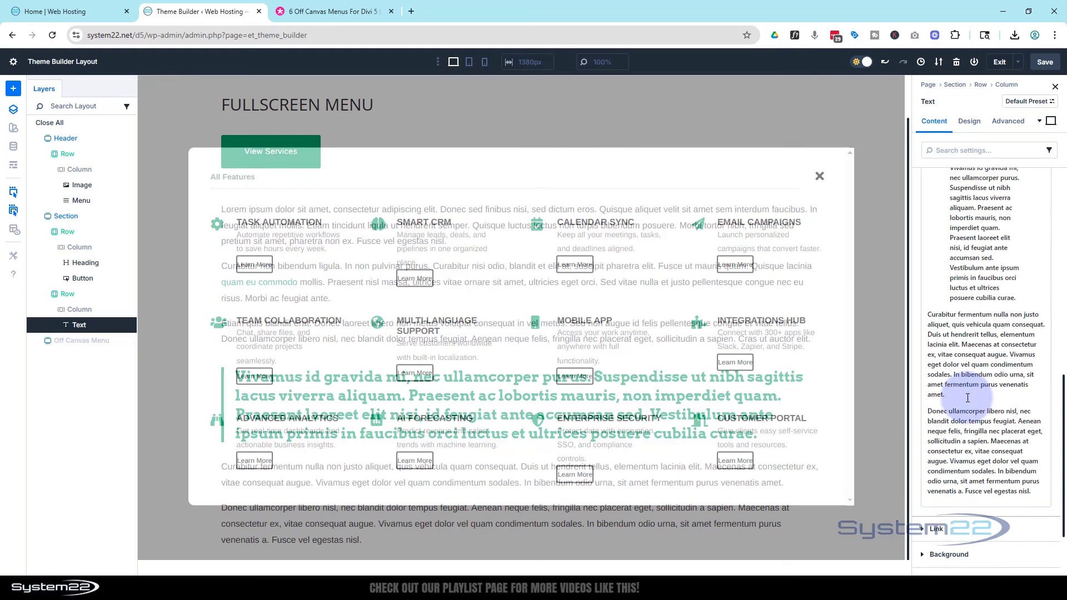
scroll(972, 395, up, 4)
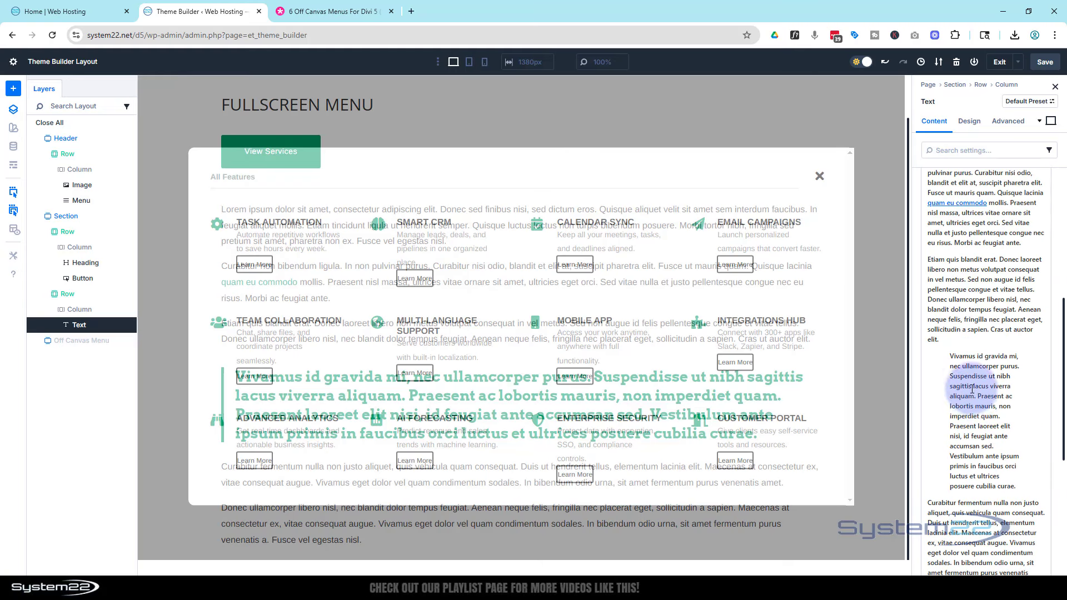
scroll(975, 378, up, 5)
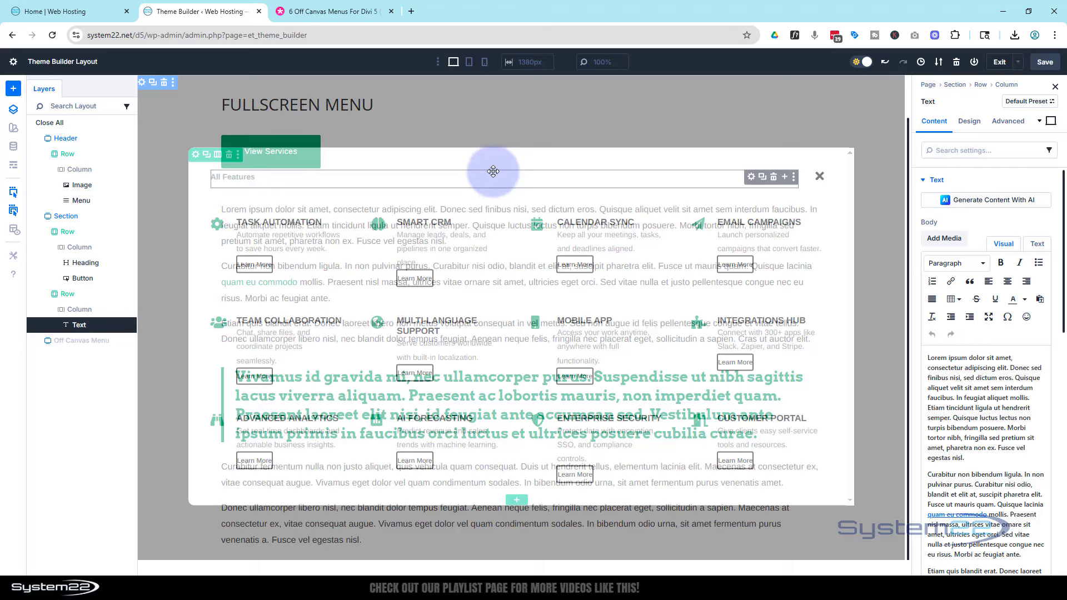
Step: Expand the Off Canvas Menu section, its row and the first two columns to examine their modules
click(37, 343)
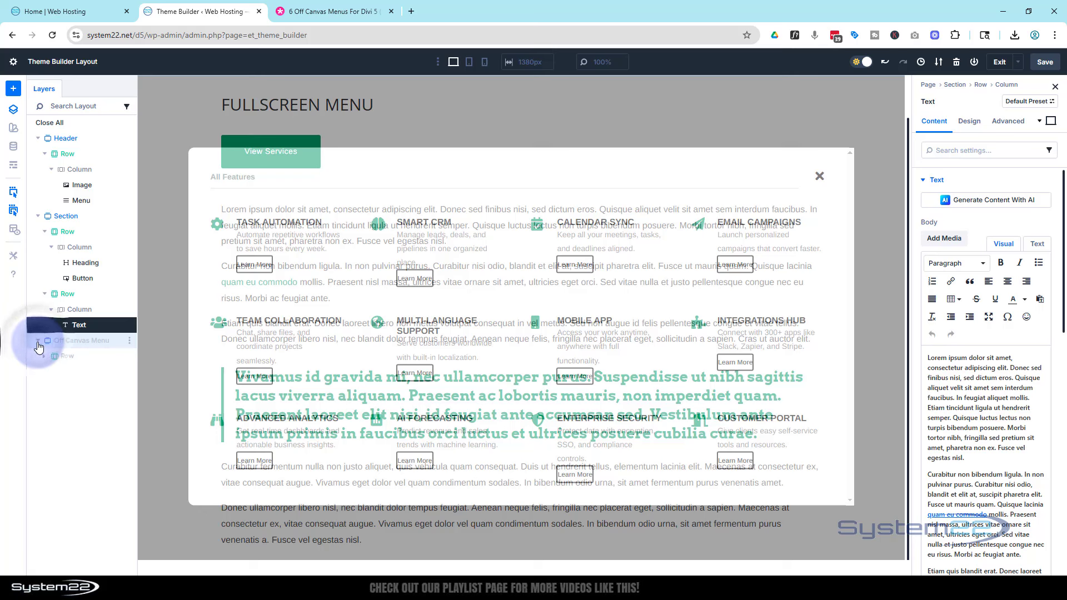
drag(84, 342, 44, 360)
click(43, 356)
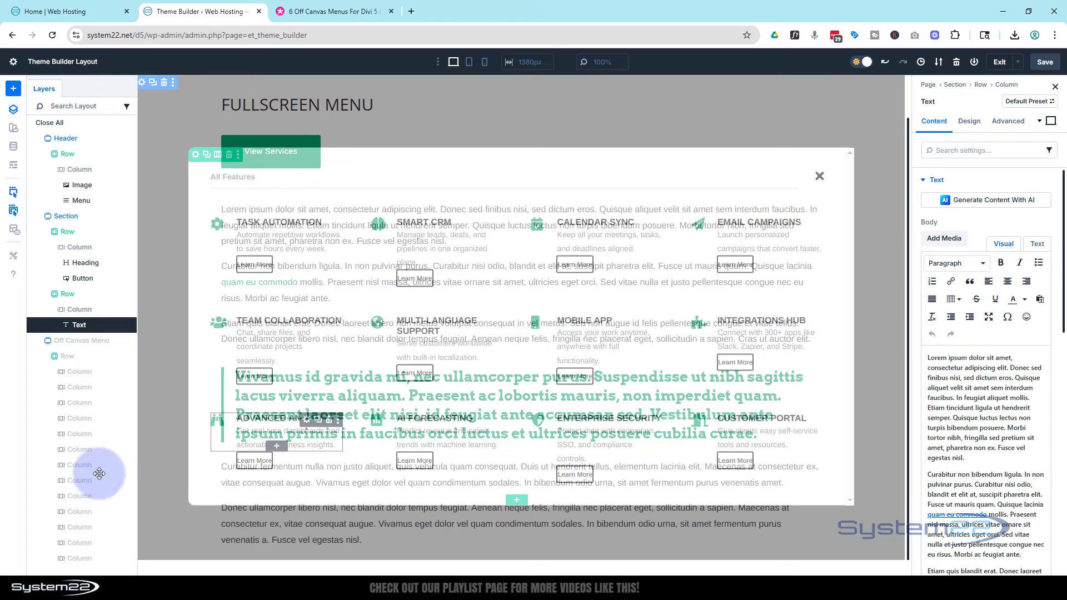
click(51, 373)
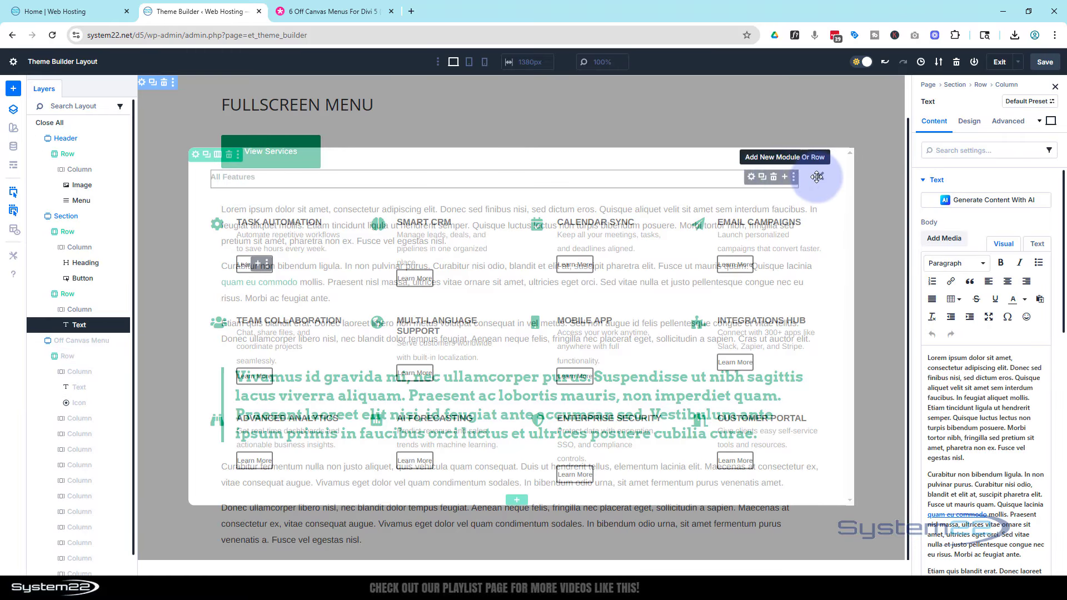
click(51, 418)
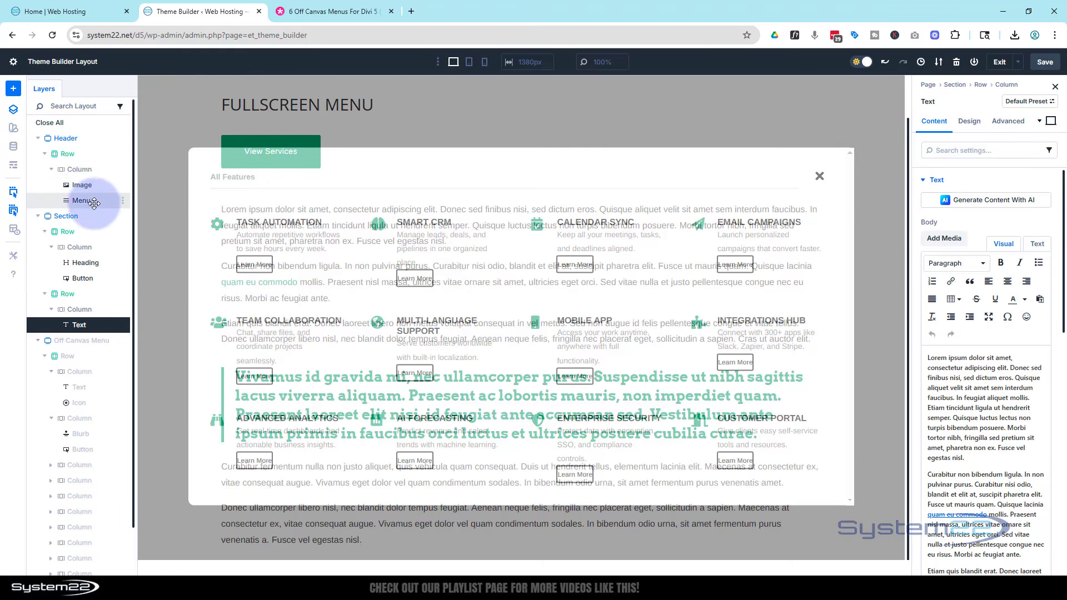
Step: Delete the Menu module from the header's column
scroll(264, 216, up, 2)
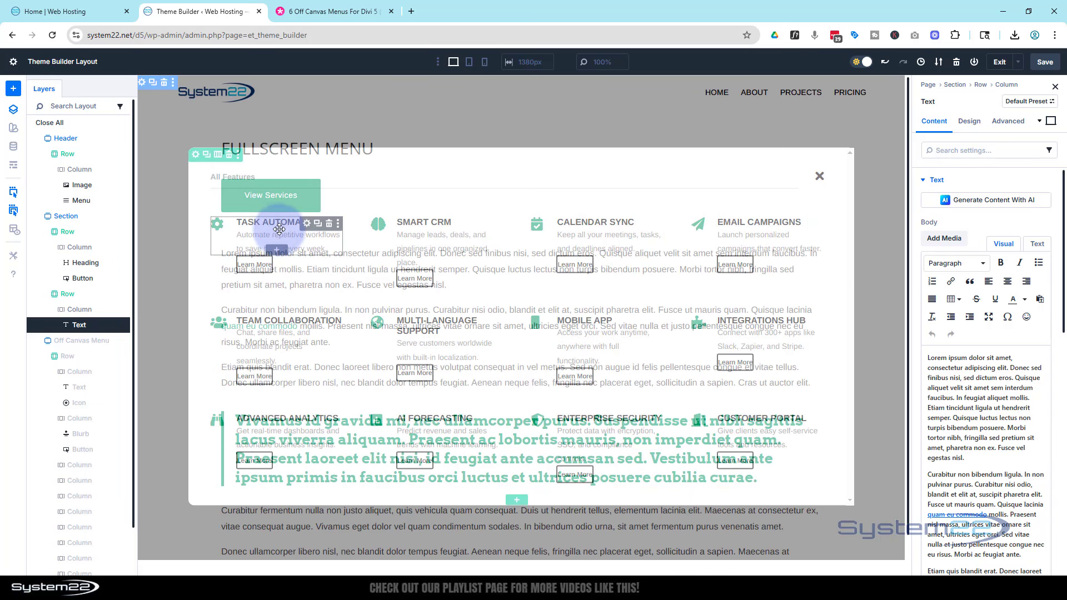
click(94, 201)
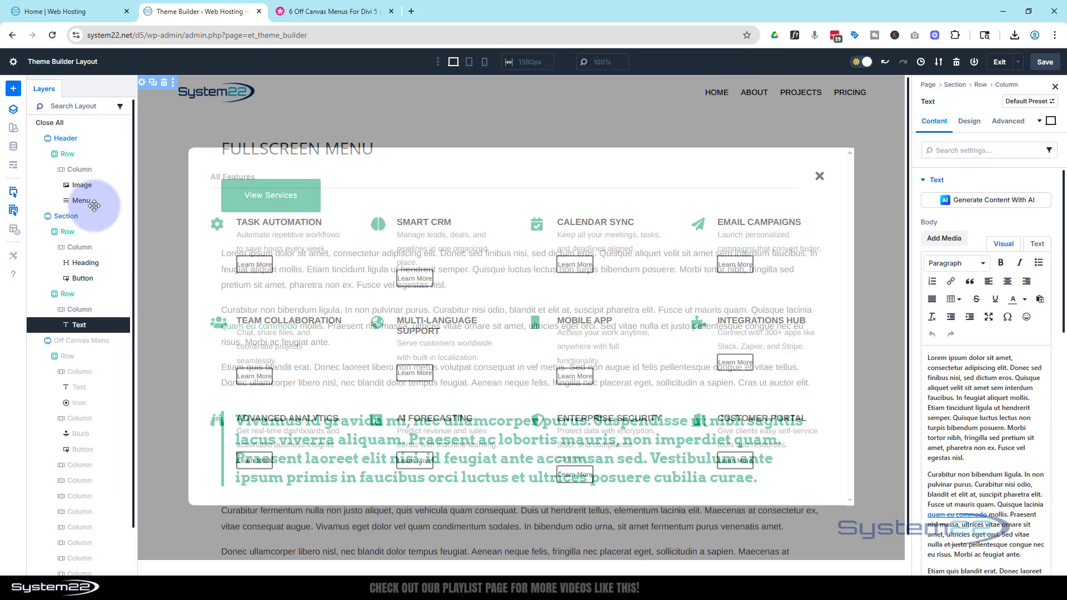
right_click(125, 201)
click(148, 260)
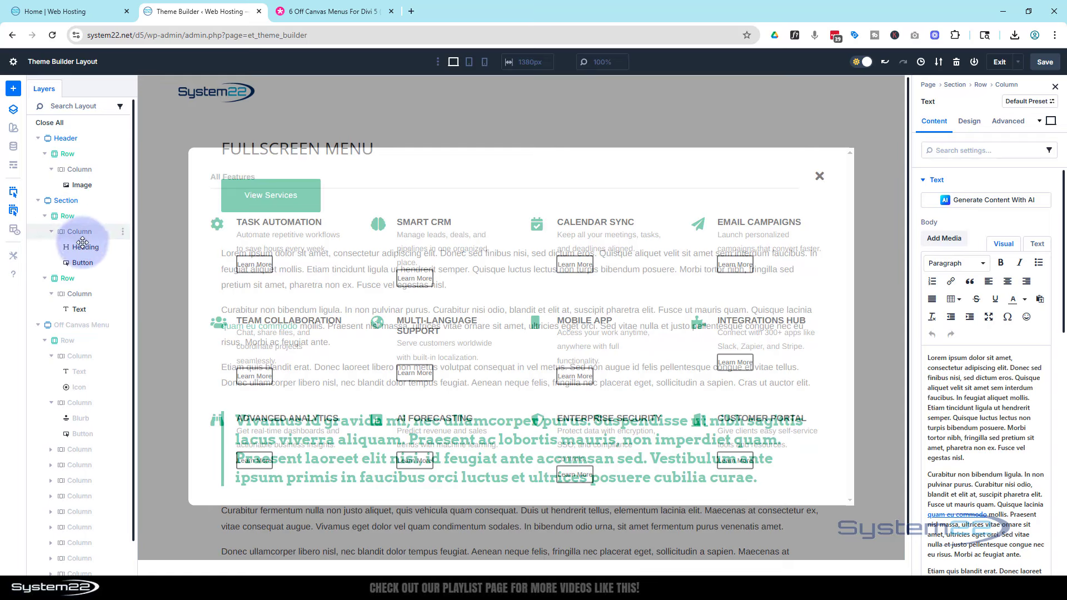
Step: Move the View Services button from the middle Section into the header column, directly below the Image module
right_click(123, 250)
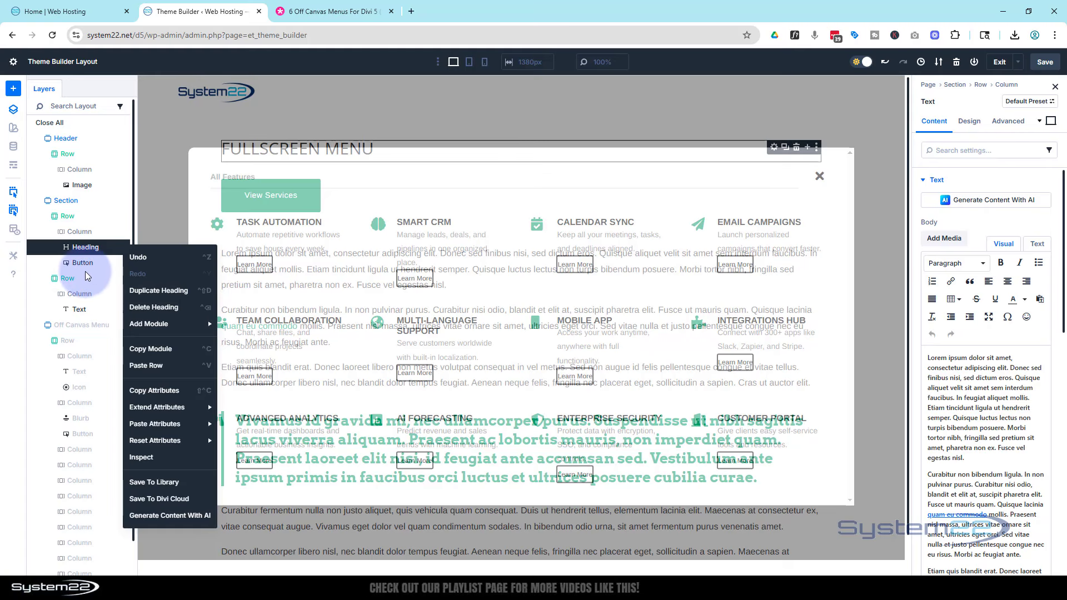
click(103, 220)
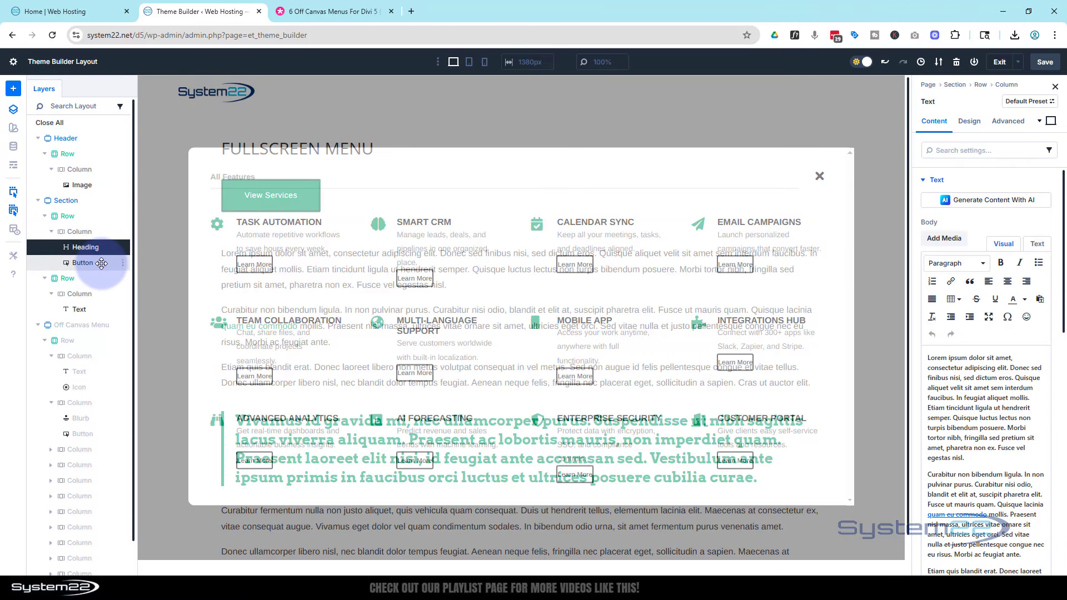
drag(101, 263, 89, 188)
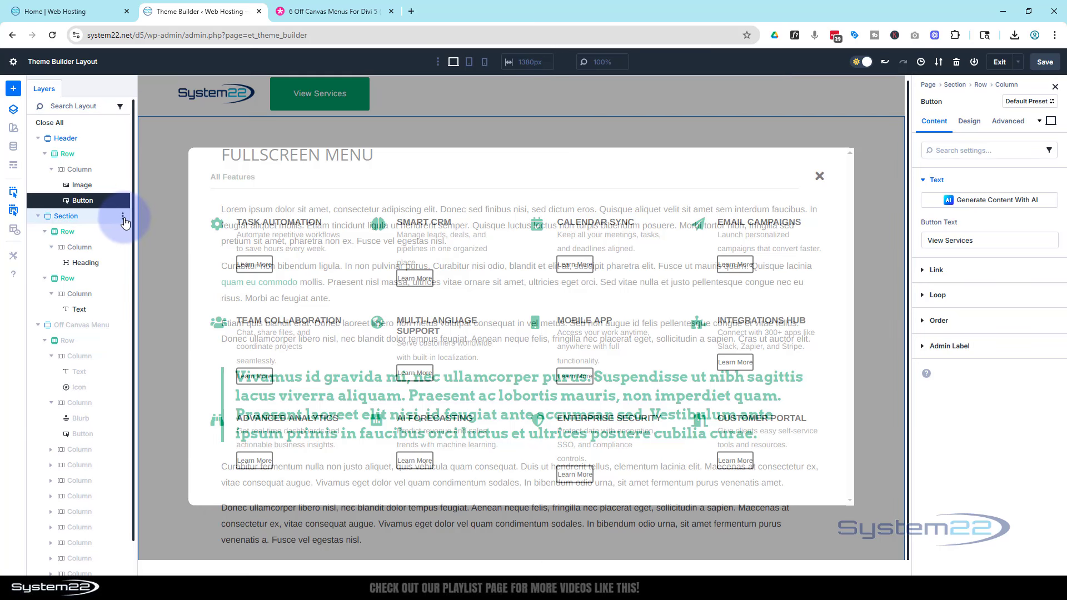
Step: Delete the middle Section that holds the FULLSCREEN MENU heading and the placeholder text
click(122, 219)
click(147, 274)
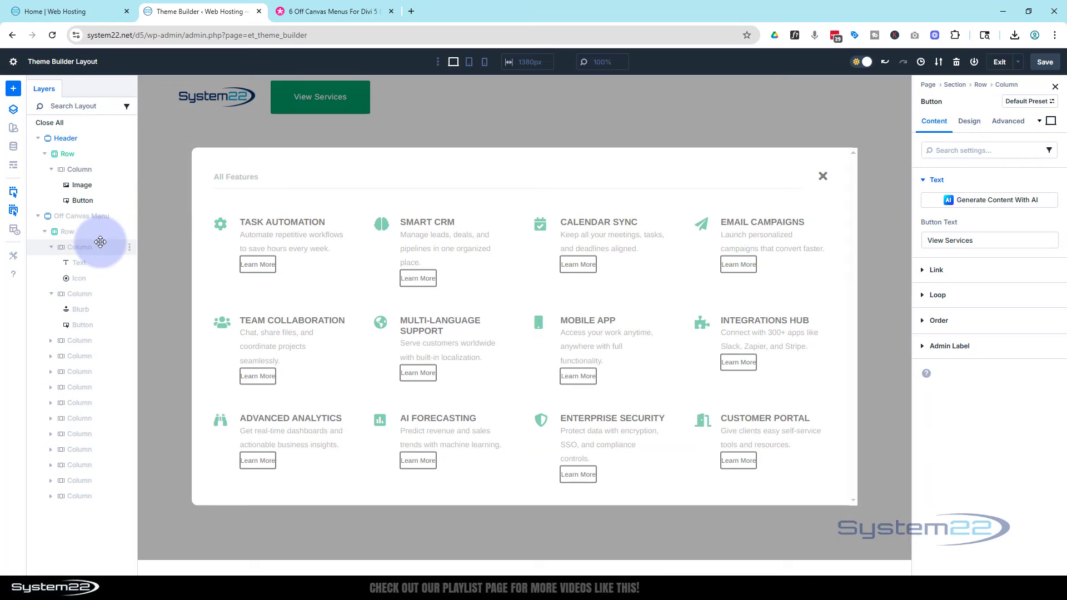
click(129, 250)
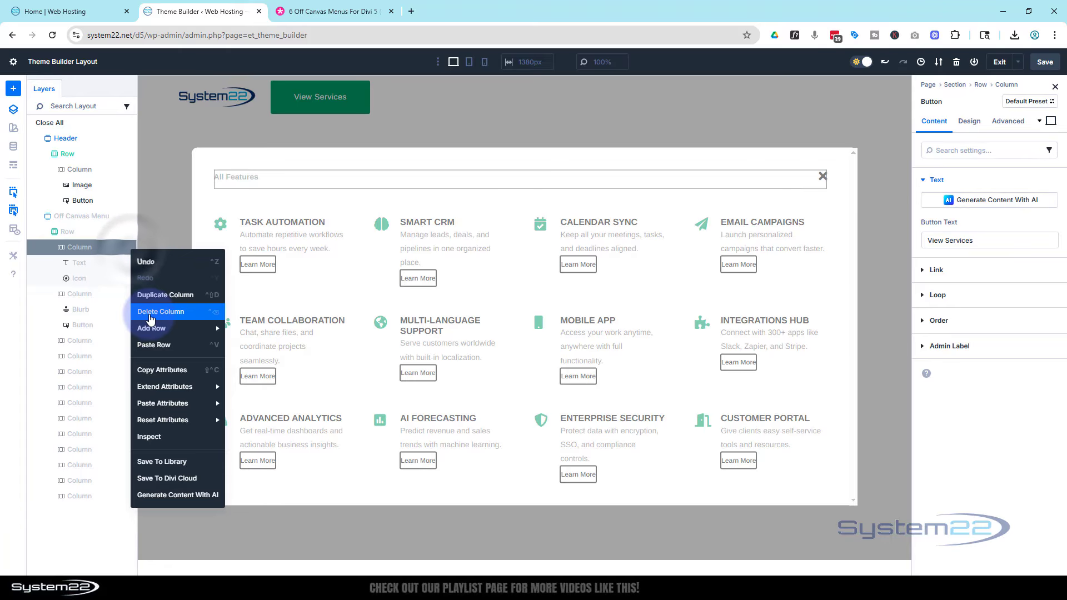
click(493, 126)
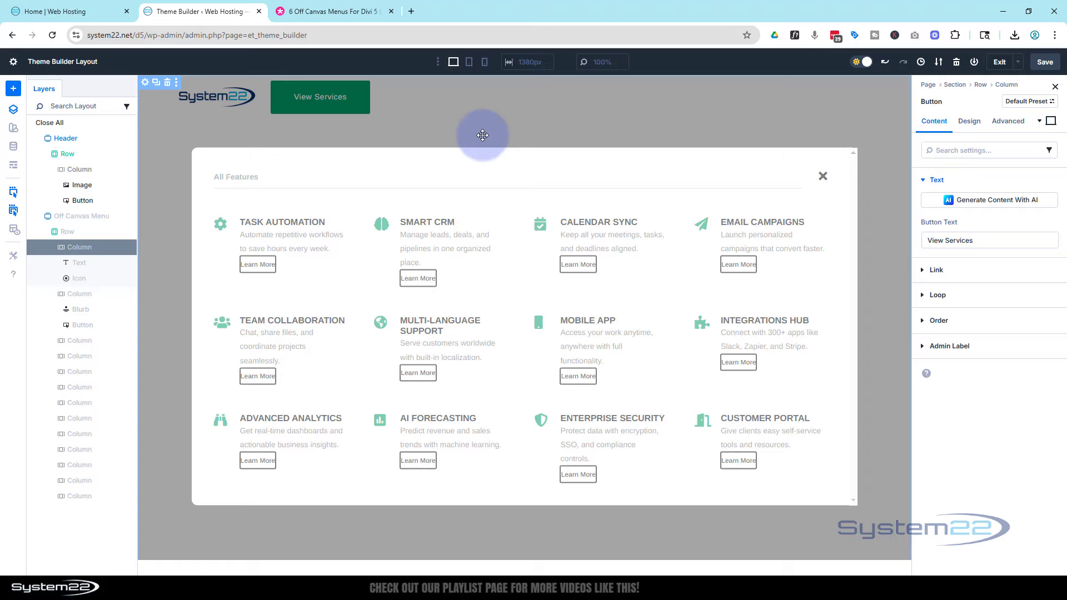
Step: Add a second column to the header row and move the View Services button into it
click(70, 153)
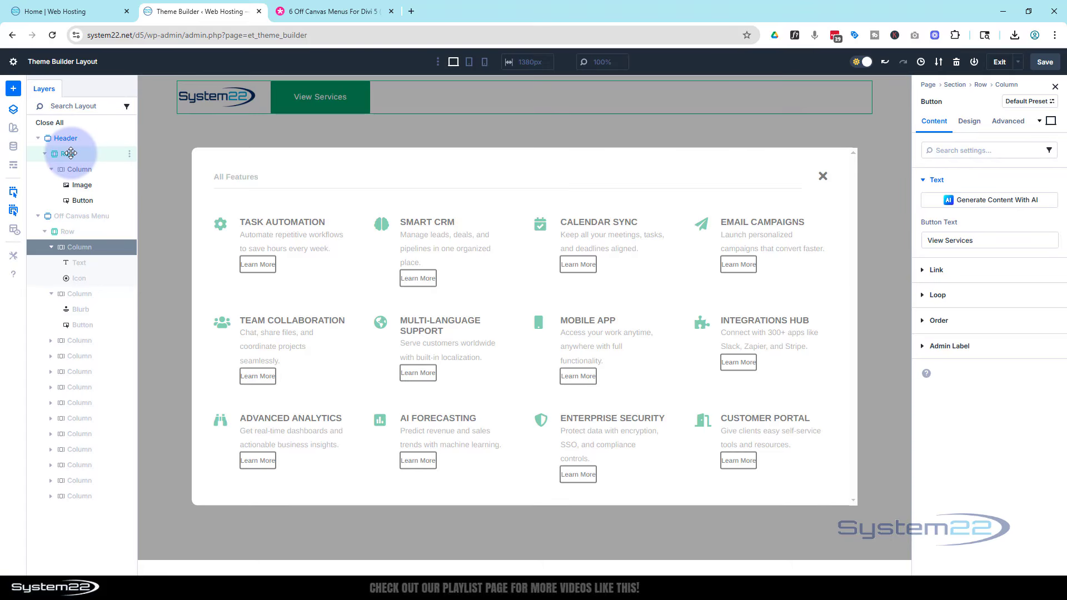
double_click(71, 154)
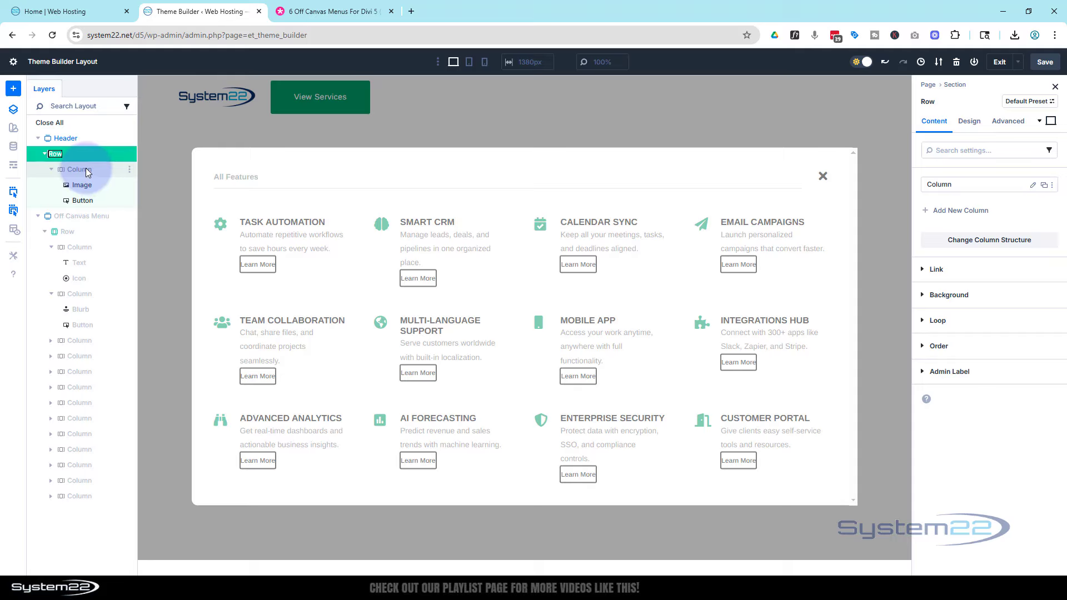
double_click(86, 169)
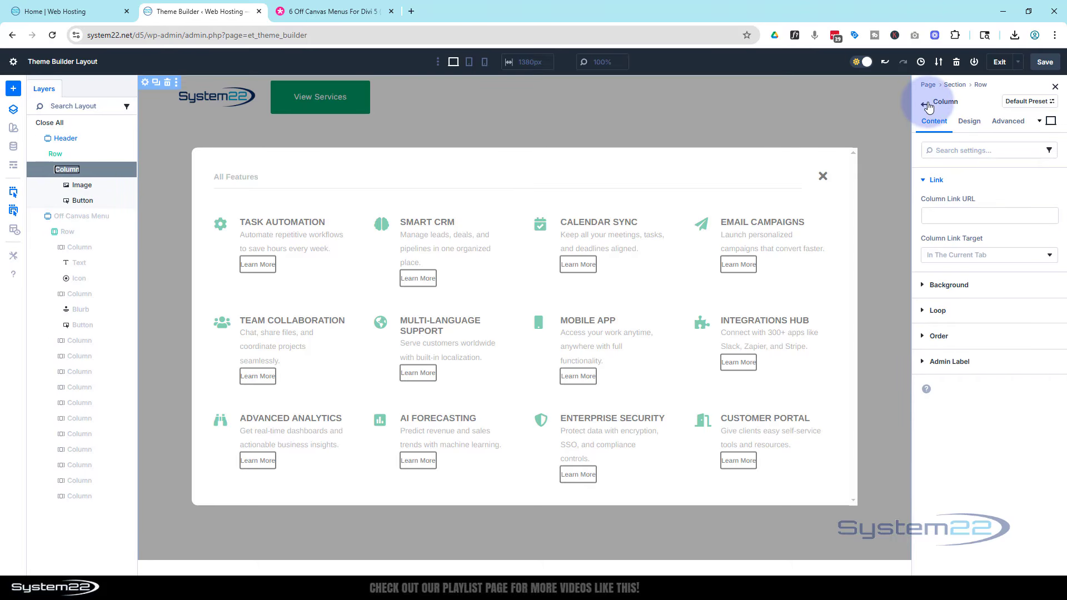
click(927, 104)
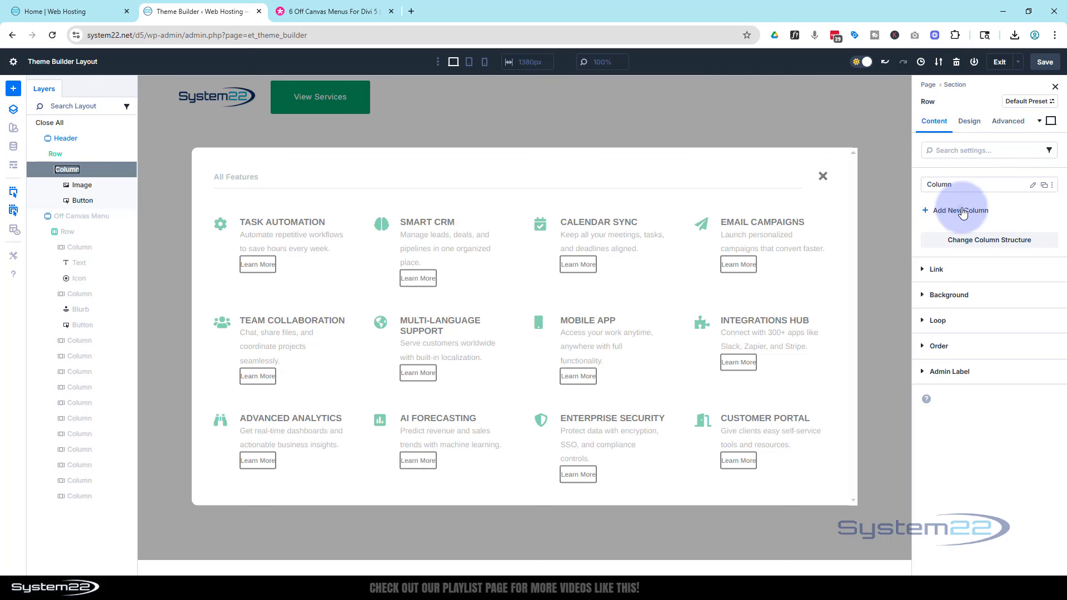
click(963, 210)
click(231, 139)
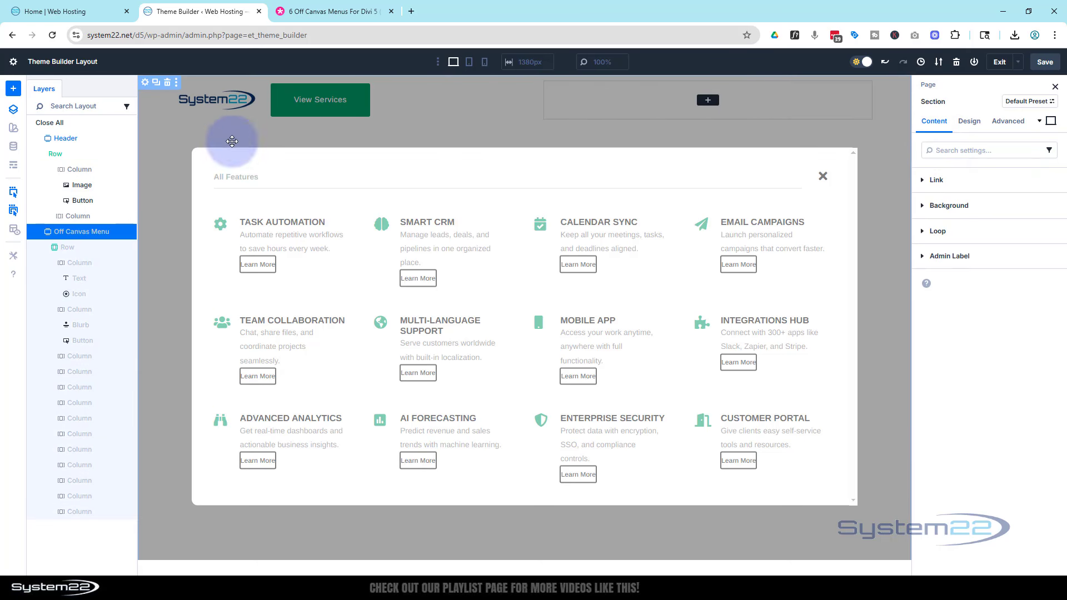
click(84, 199)
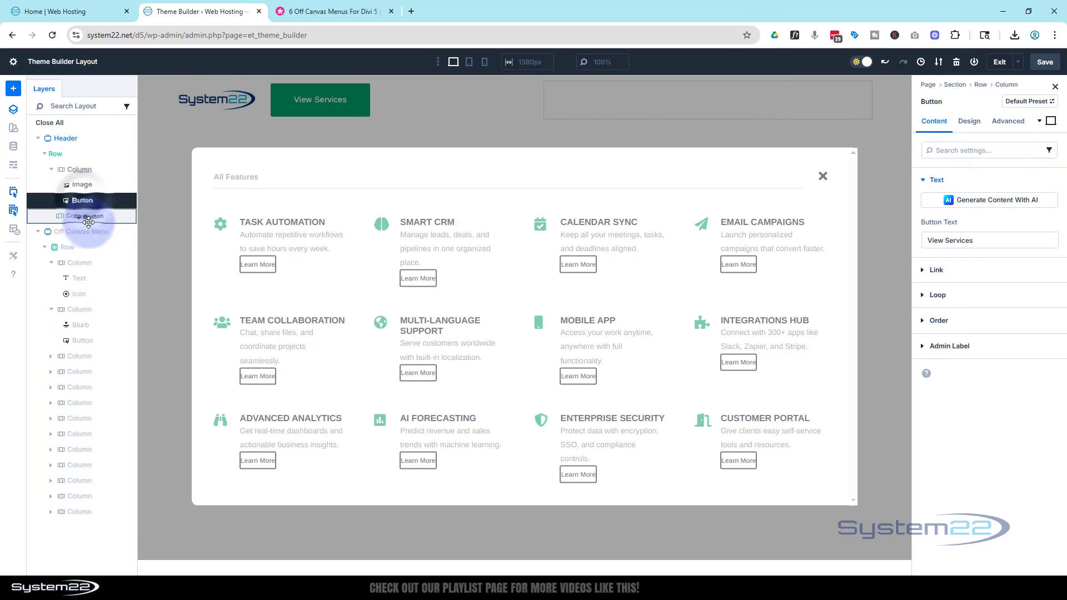
drag(84, 200, 87, 224)
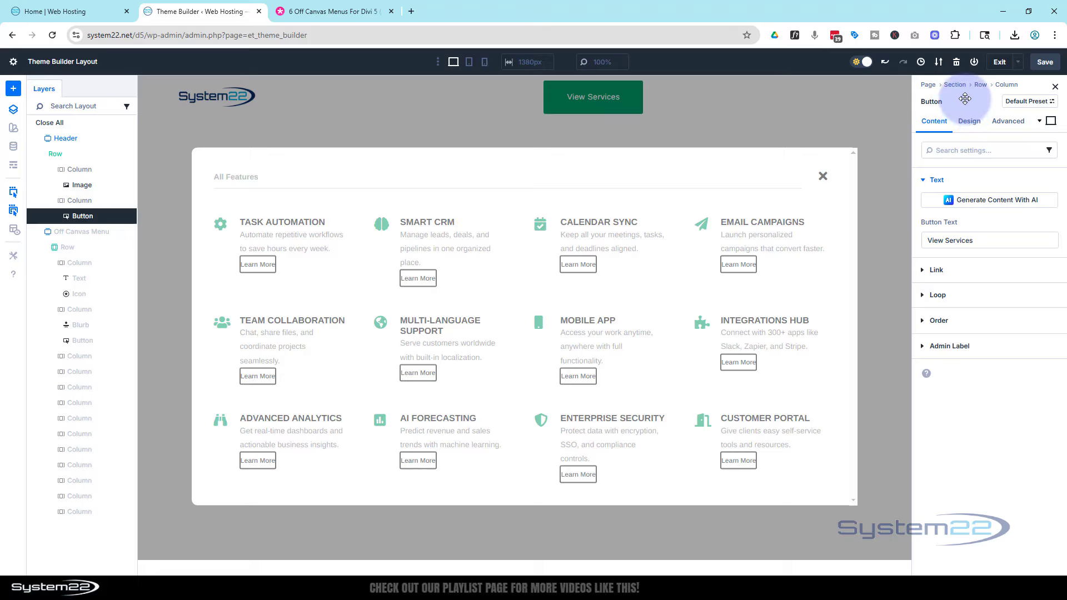
Step: Change the header button's text to Menu and align the button to the right of its column
drag(984, 240, 924, 241)
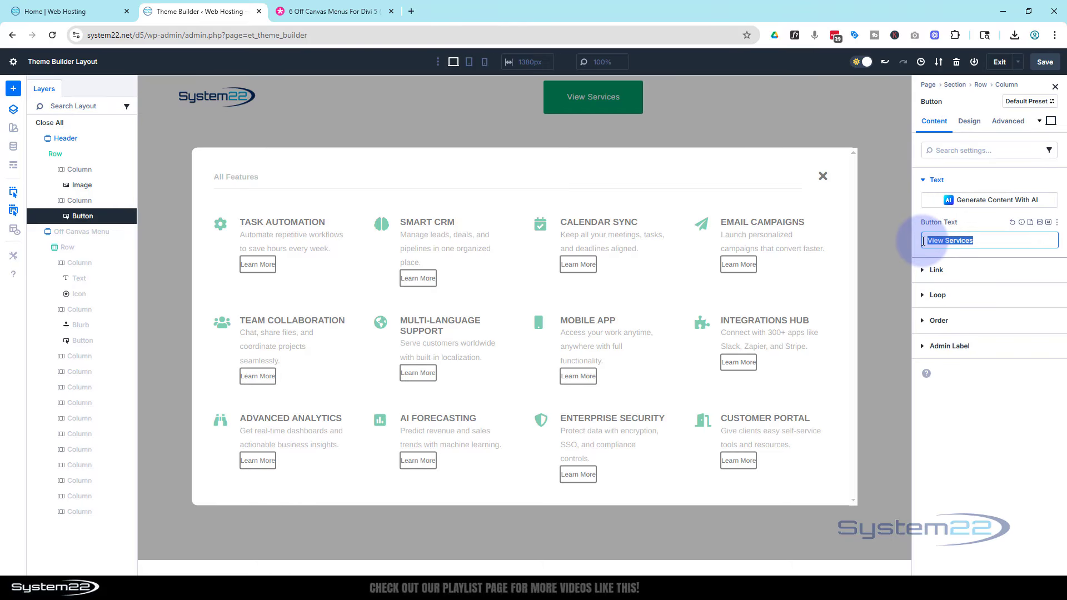
text(Menu)
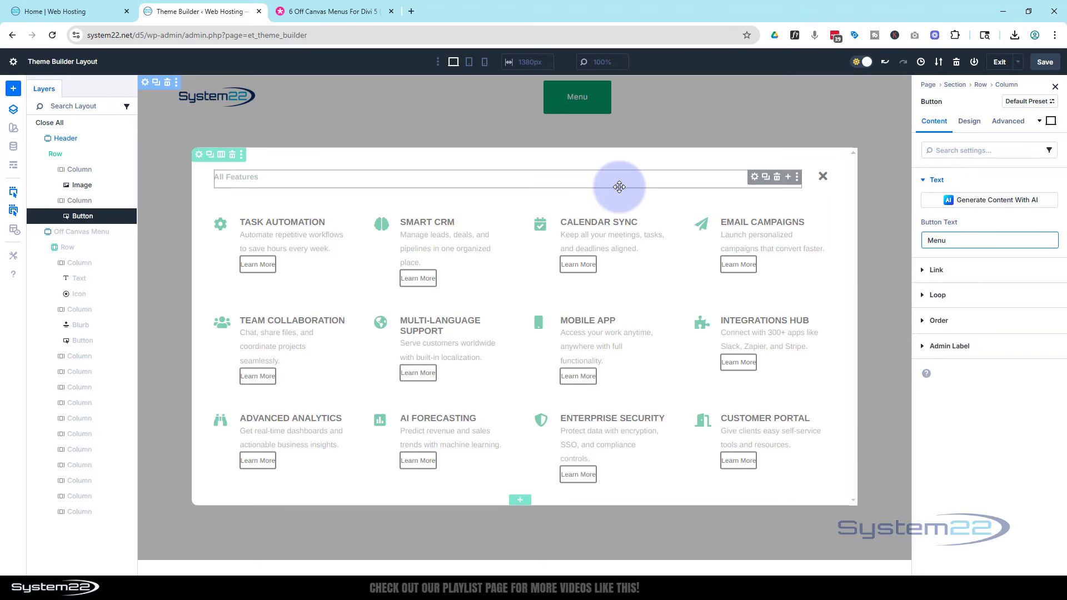
click(969, 121)
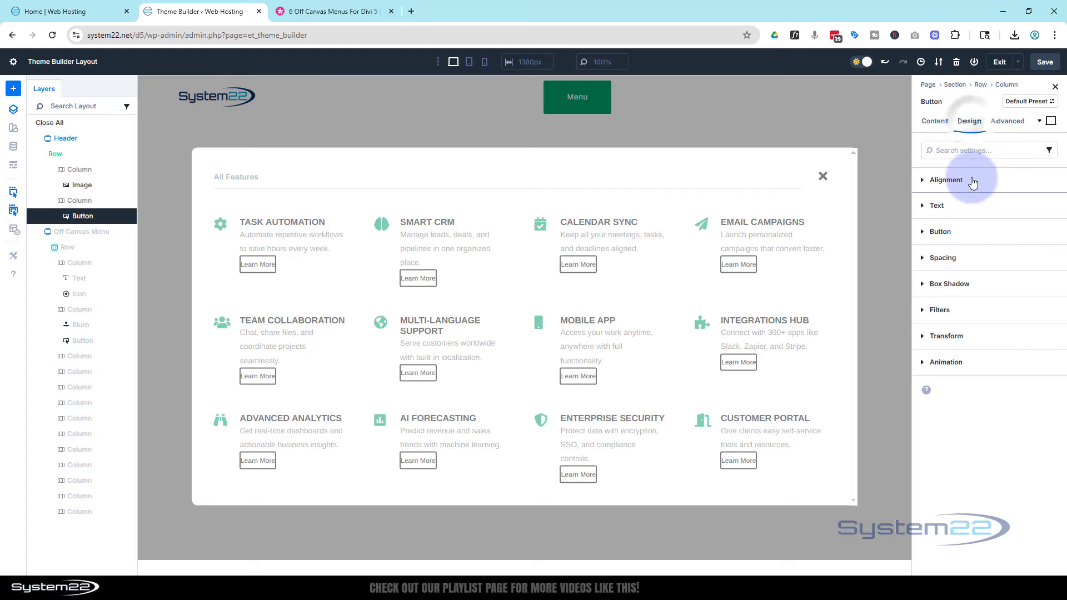
click(973, 181)
click(967, 216)
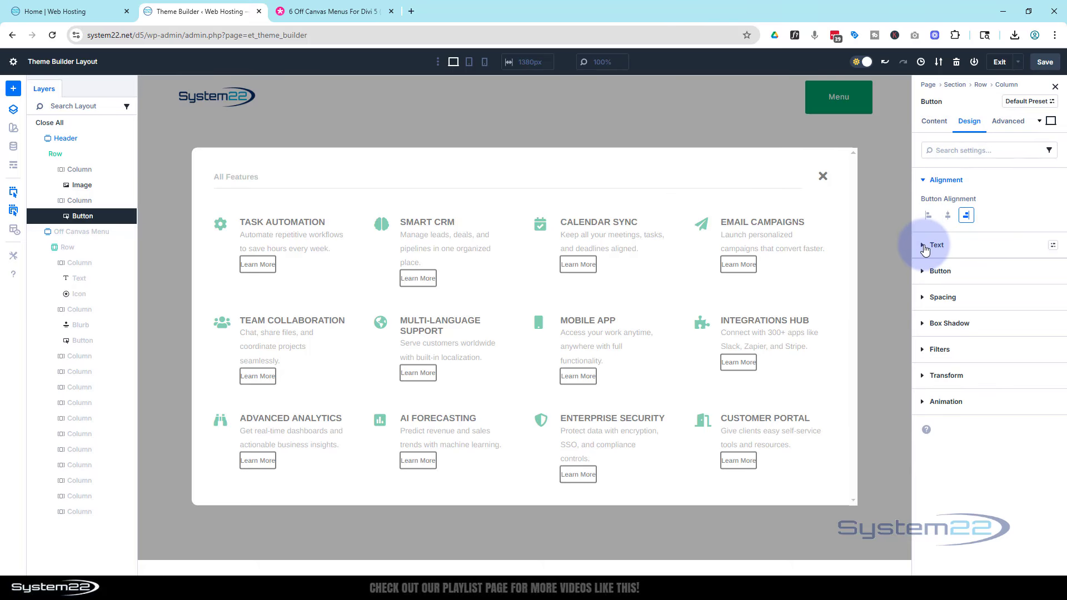
Step: Set the Menu button's background color to the global Primary Color in its custom button styles
click(938, 270)
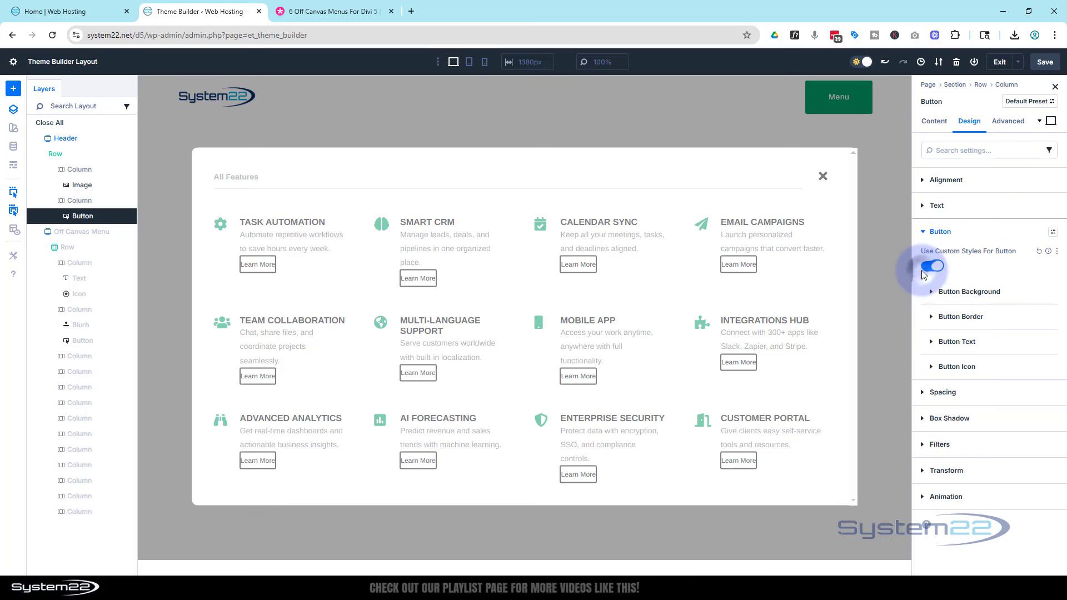
click(932, 265)
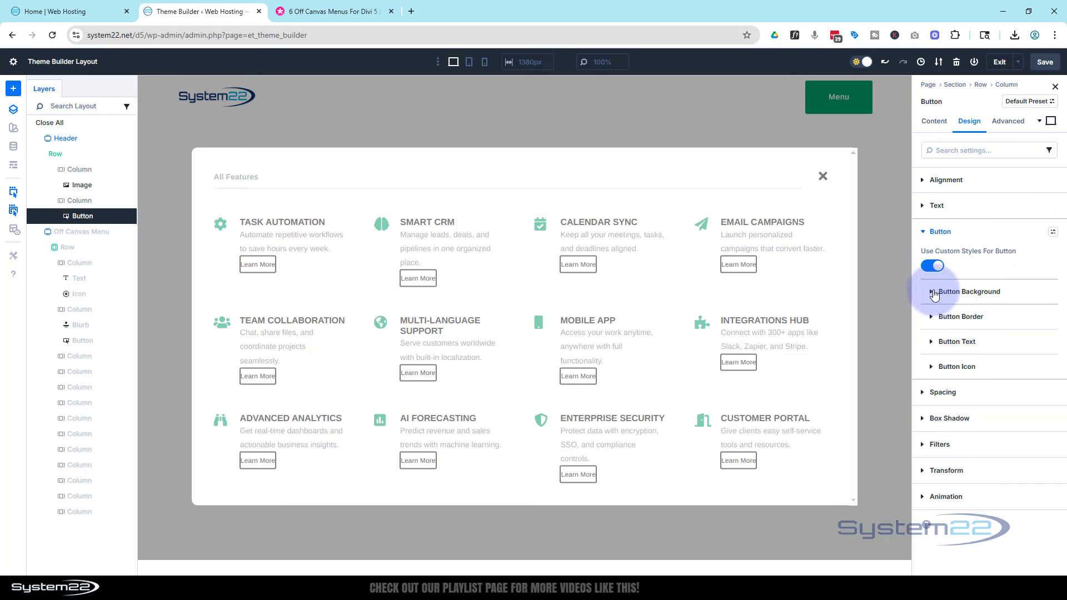
click(935, 293)
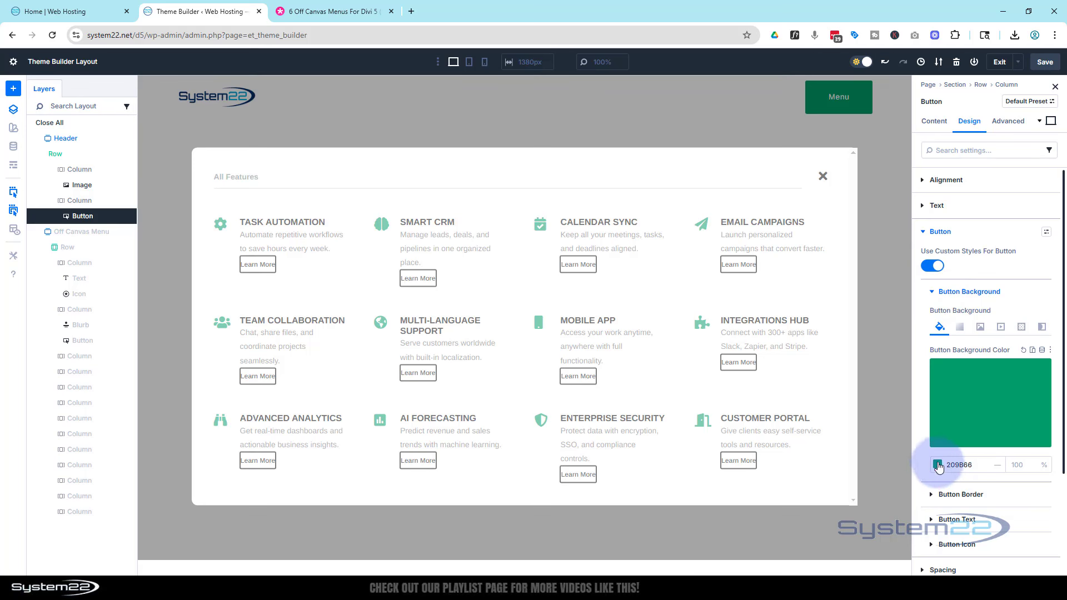
click(939, 466)
click(788, 515)
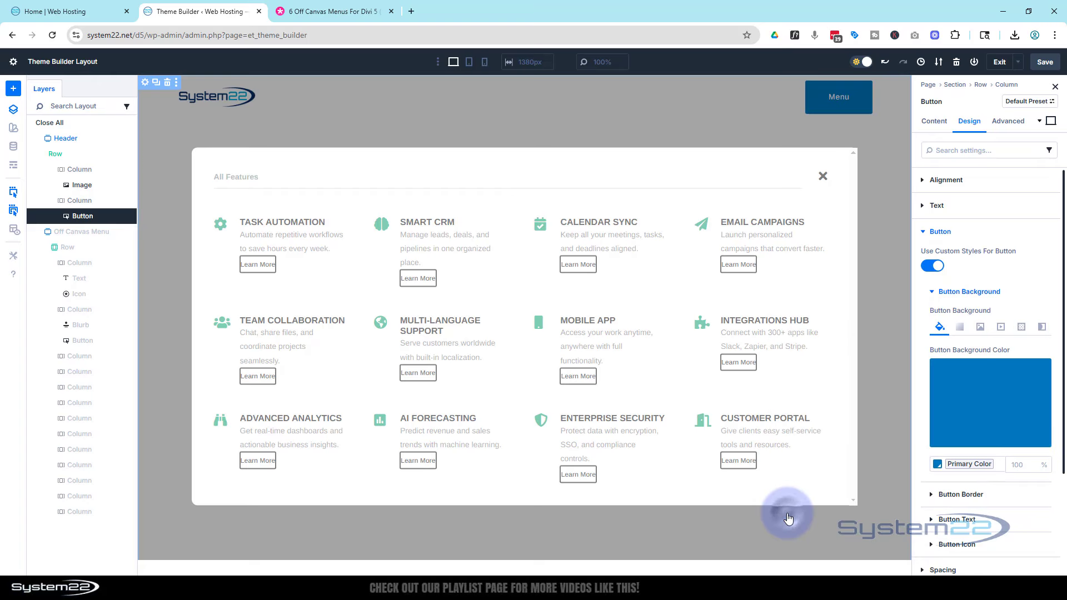
Step: Set the Menu button's border width to 0 px
scroll(1012, 304, down, 3)
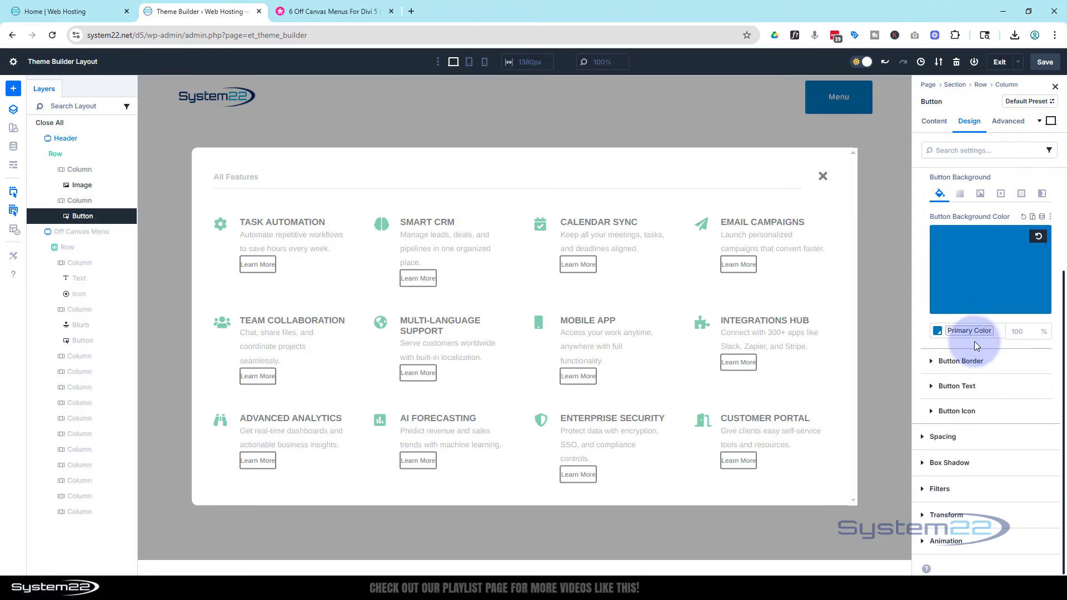
click(929, 361)
scroll(1008, 342, down, 2)
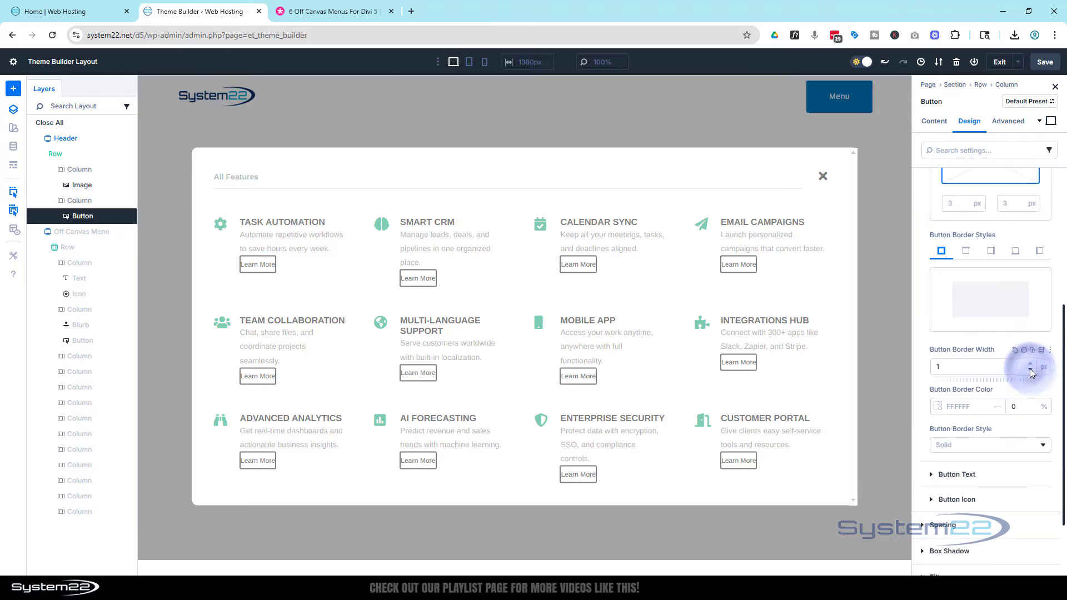
click(1030, 370)
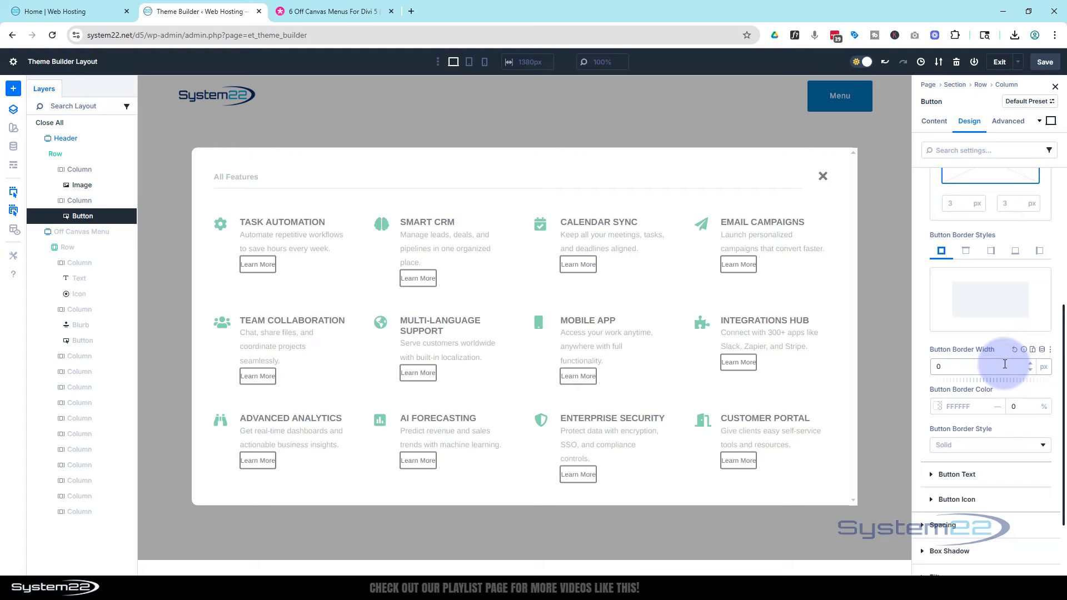
Step: Reset the Menu button's padding and give it linked top and bottom margins of 7 px
scroll(1009, 360, down, 2)
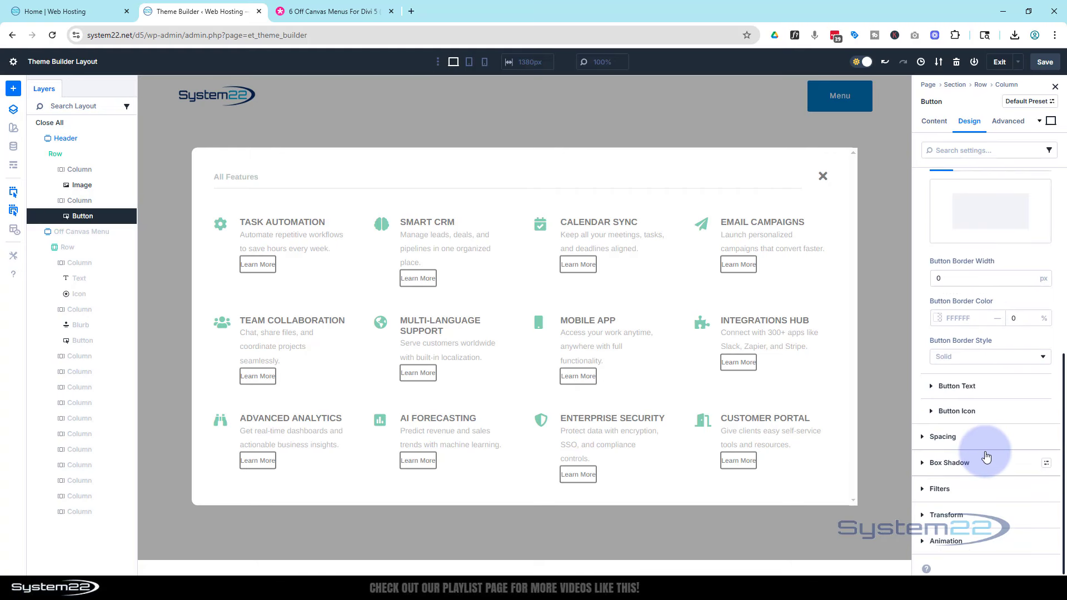
click(924, 442)
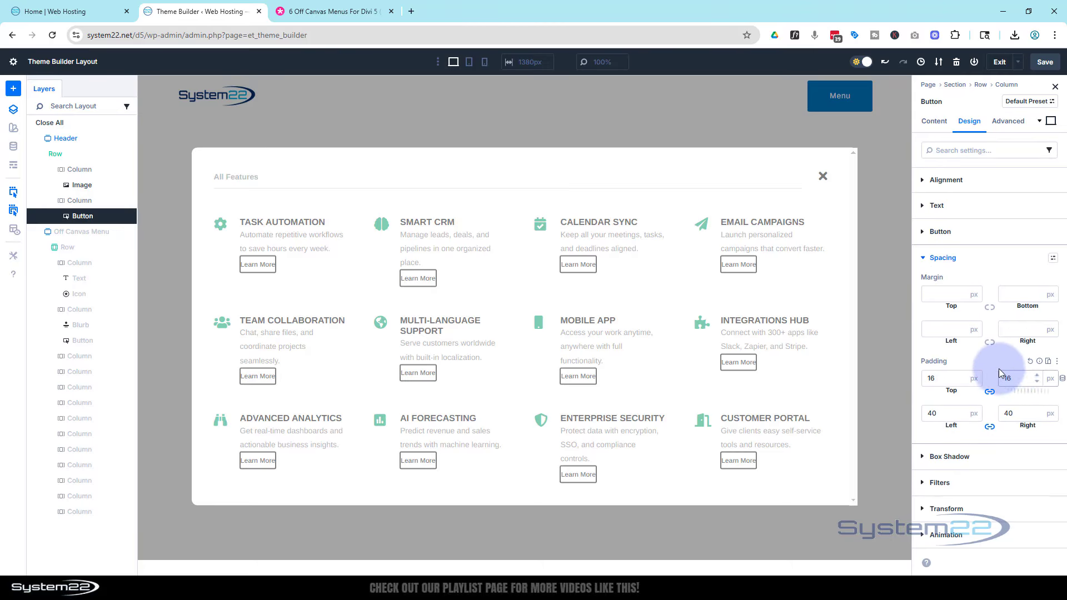
click(1031, 362)
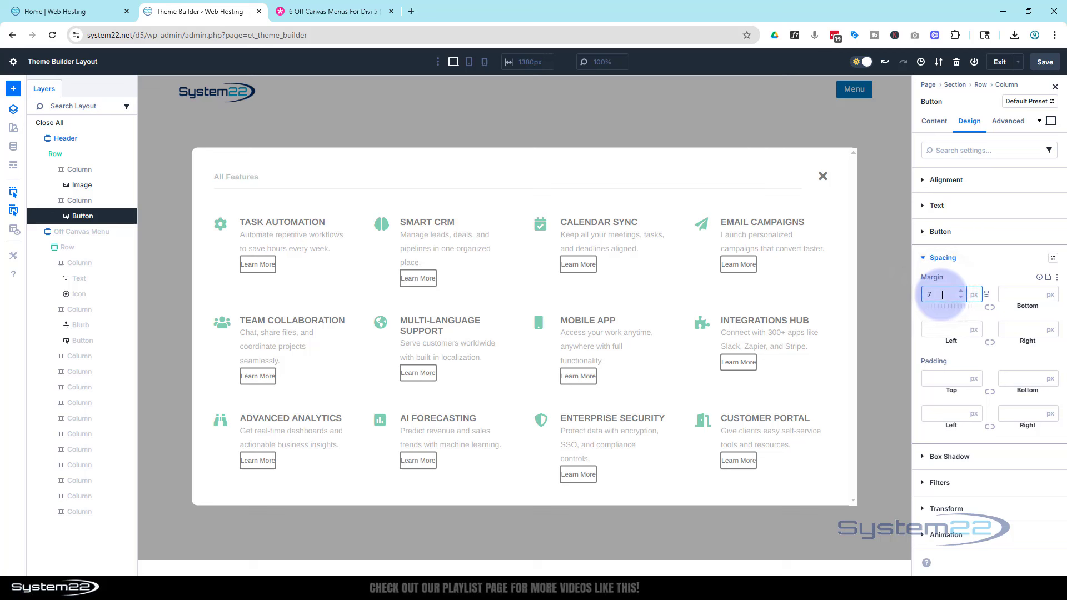
click(991, 307)
click(991, 308)
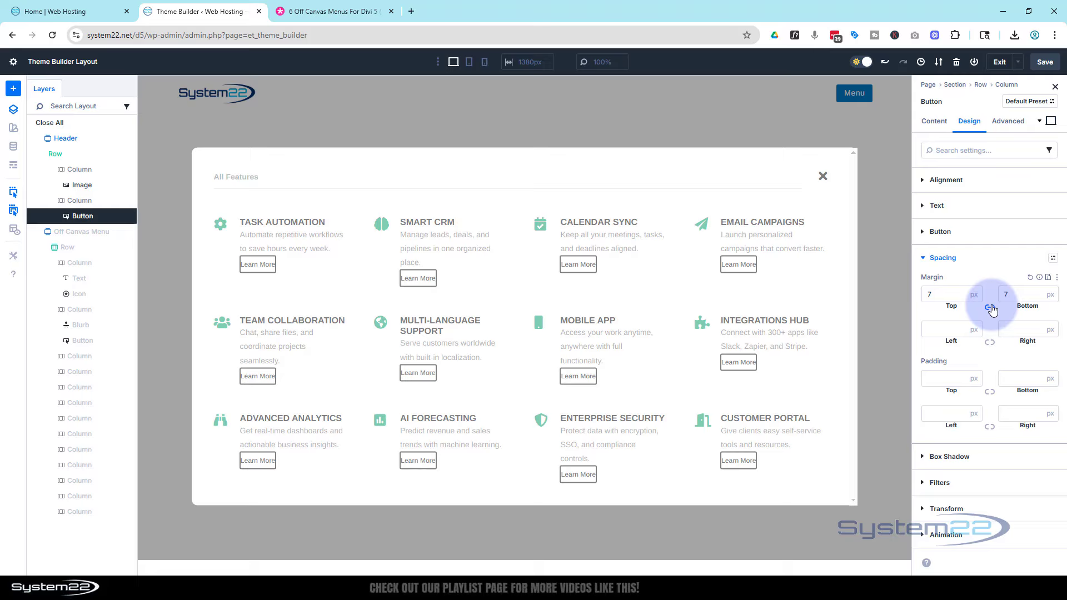
Step: Set the All Features text color to the global Primary Color and save the layout
click(298, 179)
click(233, 177)
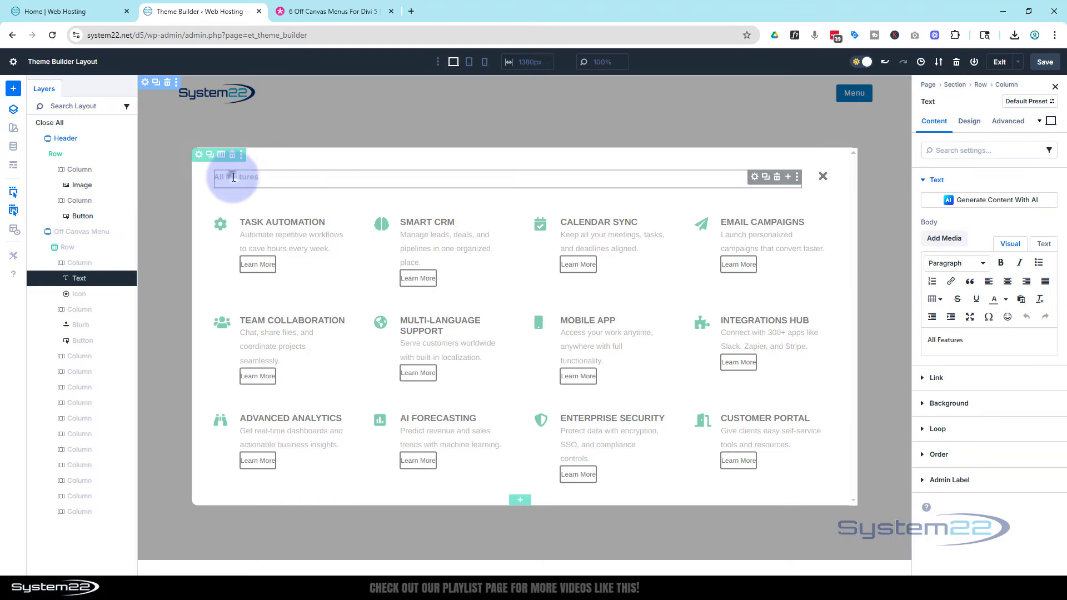
click(970, 122)
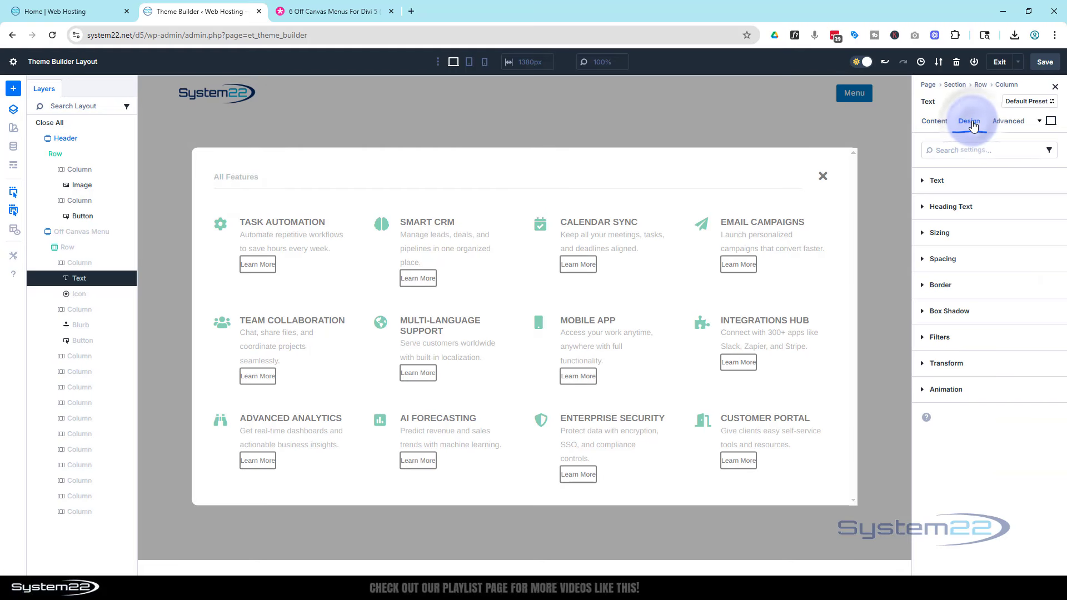
click(926, 180)
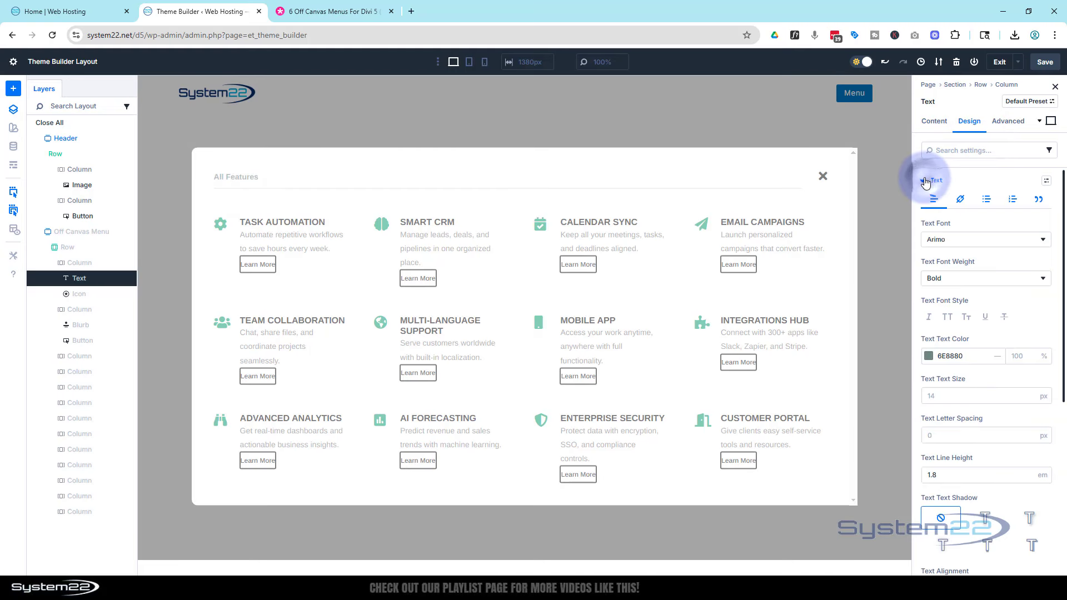
click(928, 356)
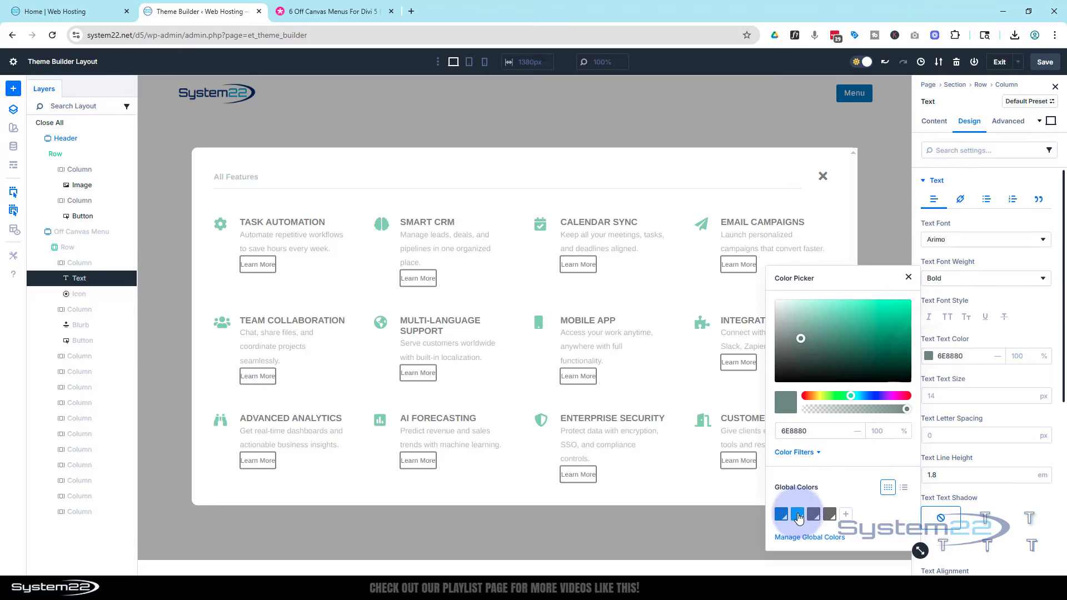
click(782, 514)
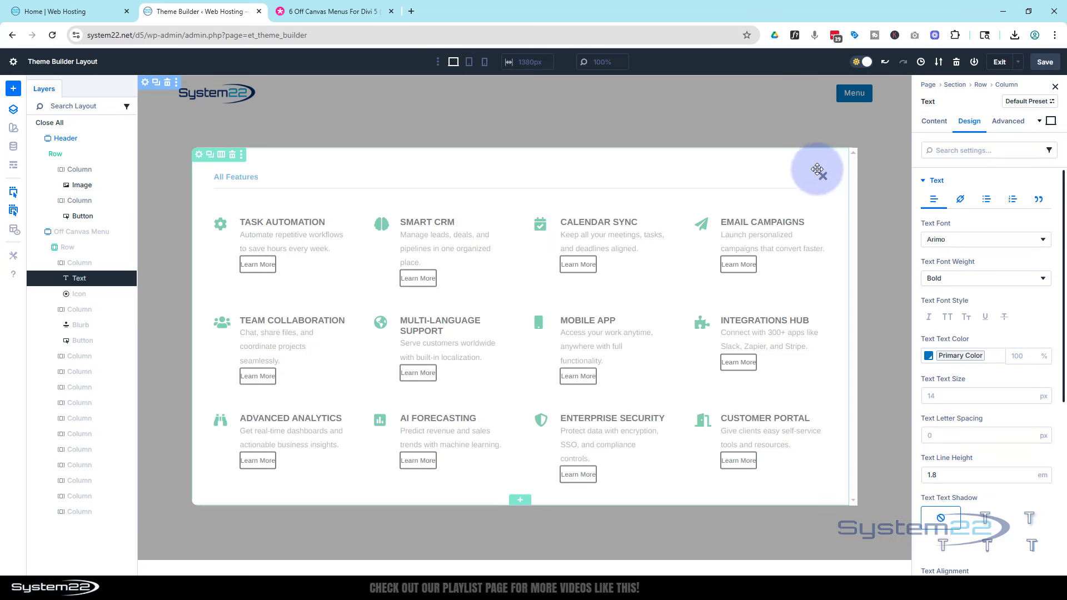
click(1045, 62)
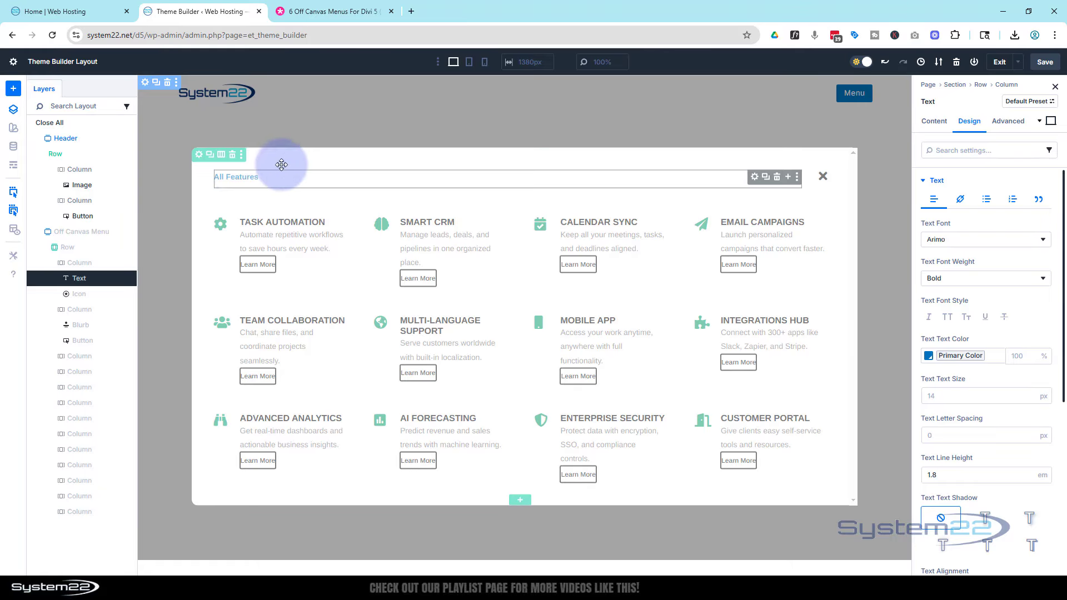
Step: Set the color of the off-canvas menu's close icon to the global Primary Color
click(79, 296)
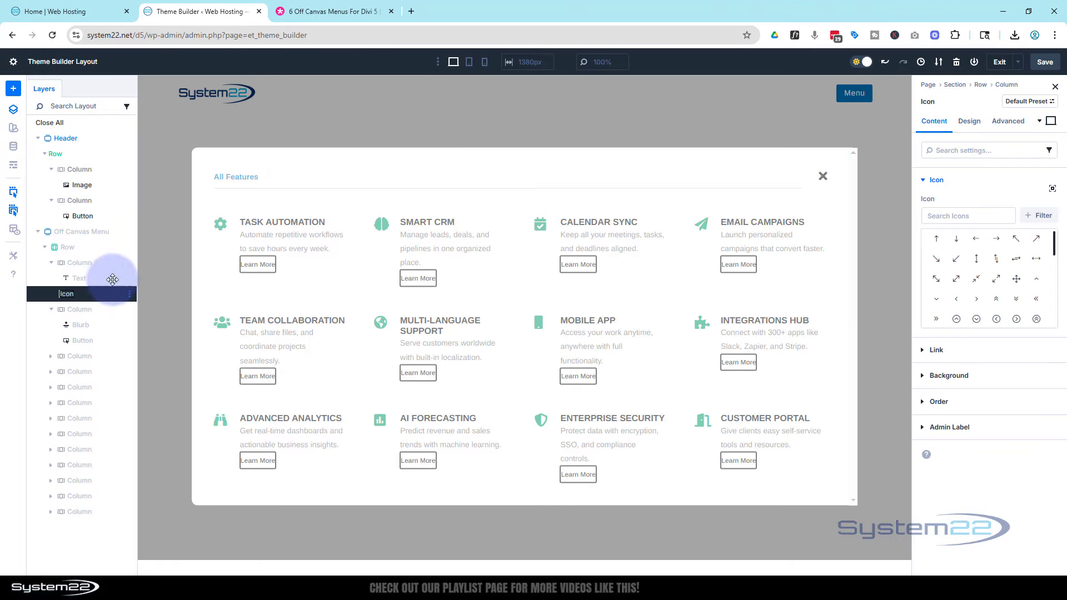
click(969, 123)
click(944, 180)
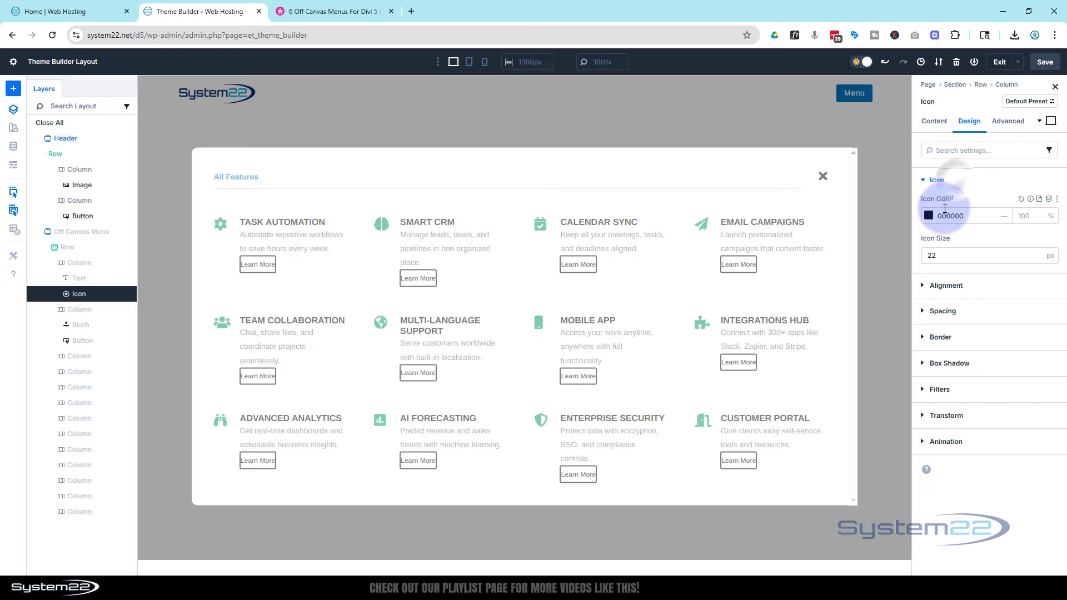
click(928, 215)
click(781, 458)
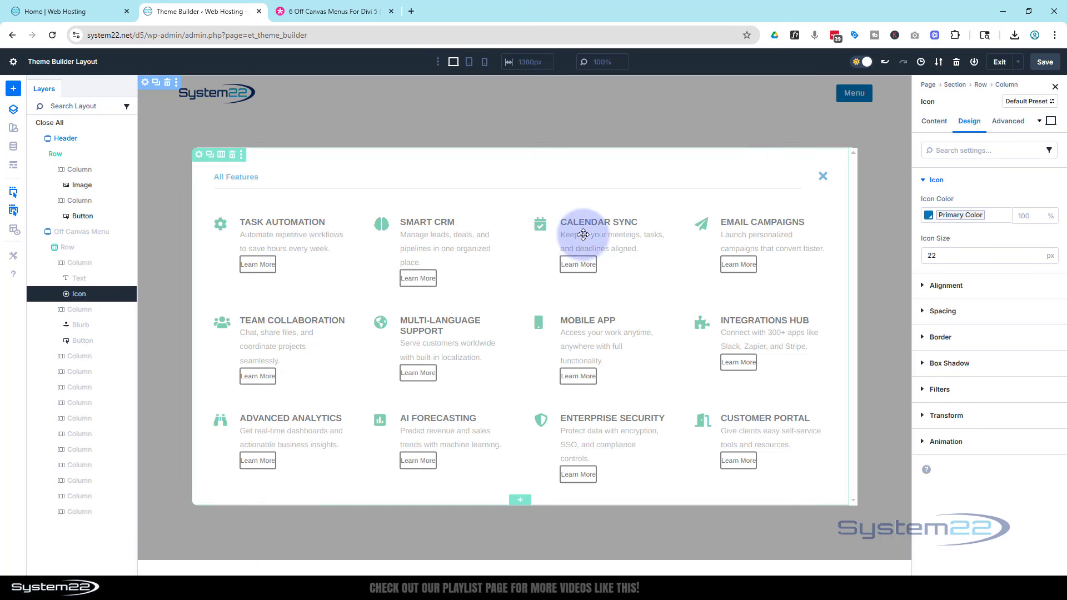
Step: Delete all feature columns after Task Automation from the Off Canvas Menu row, from Smart CRM through Customer Portal
right_click(131, 359)
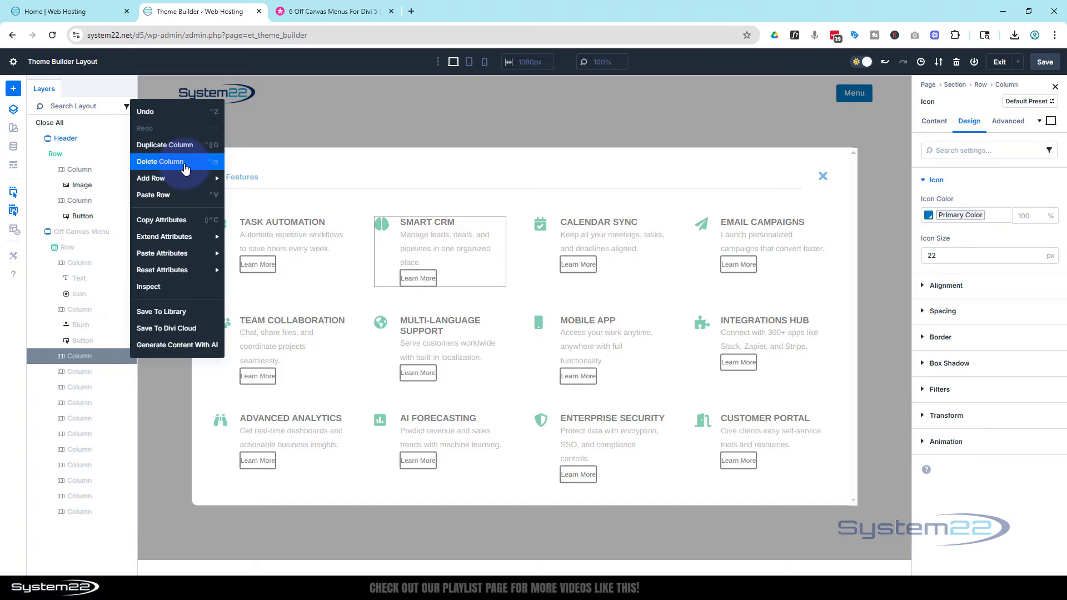
click(161, 162)
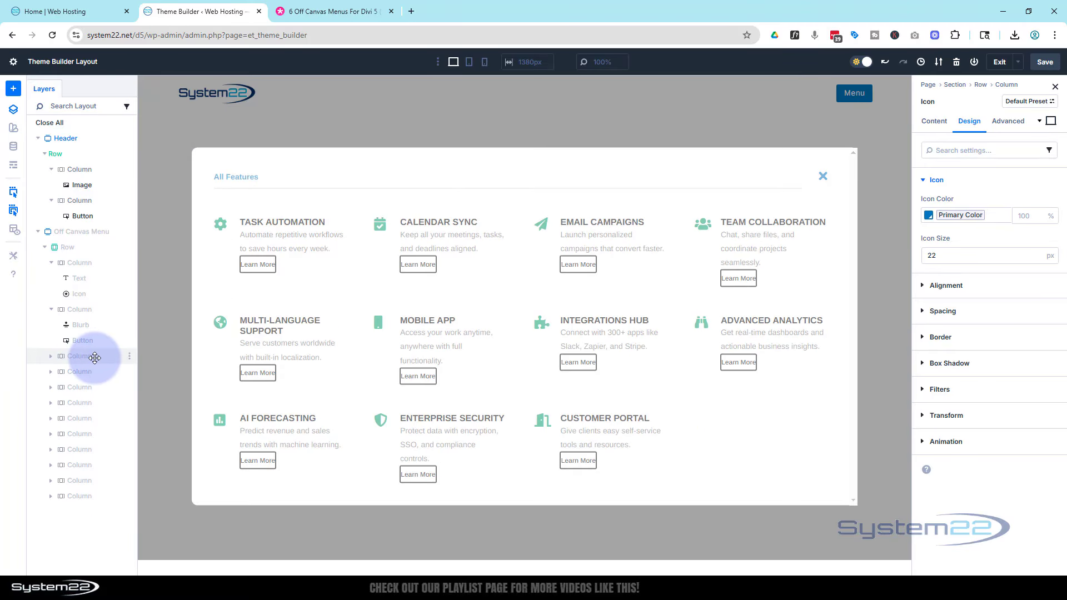
right_click(125, 356)
mouse_move(153, 184)
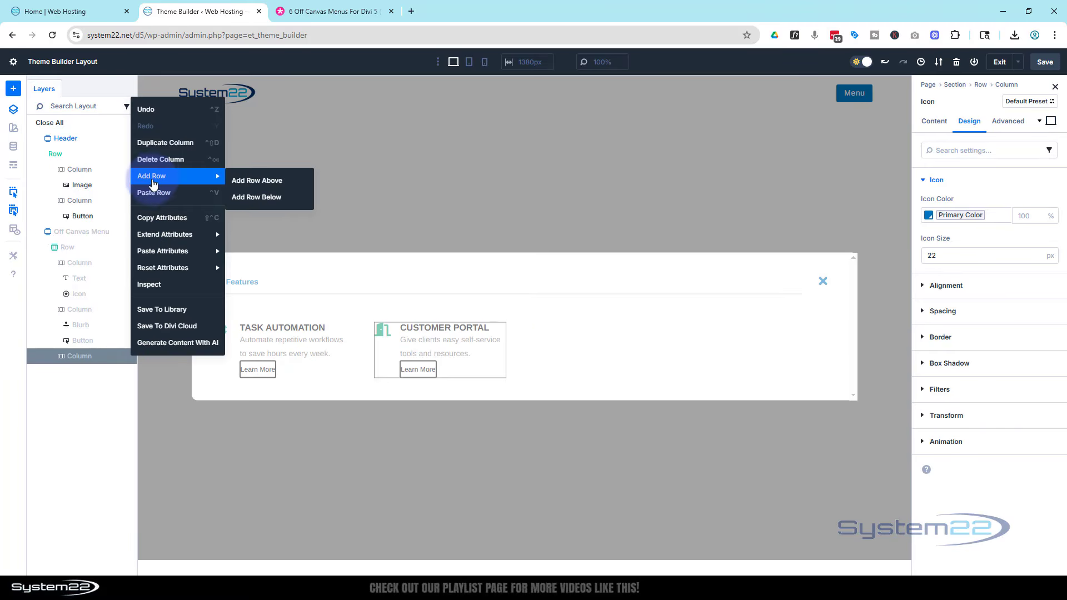
click(161, 160)
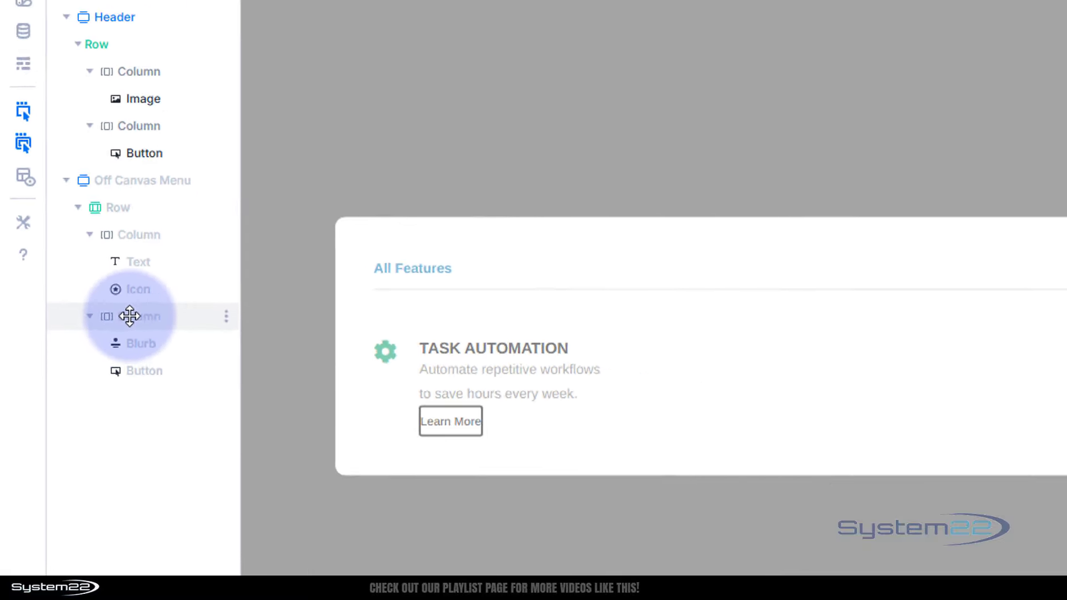
Step: Enable the loop on the Task Automation column and set its post type to Pages instead of Posts
click(227, 328)
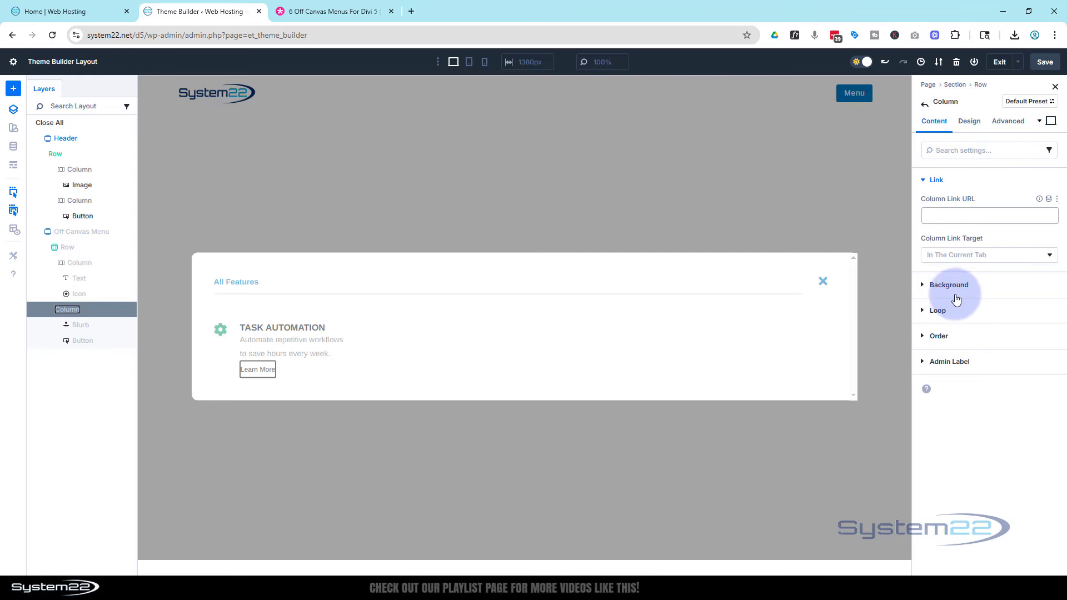
click(923, 313)
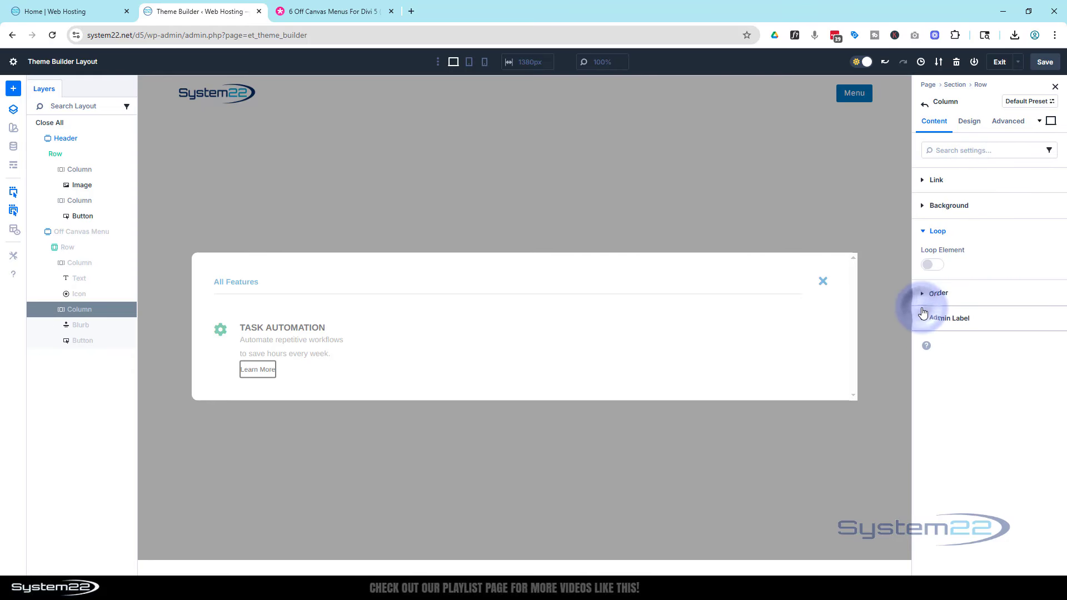
click(939, 265)
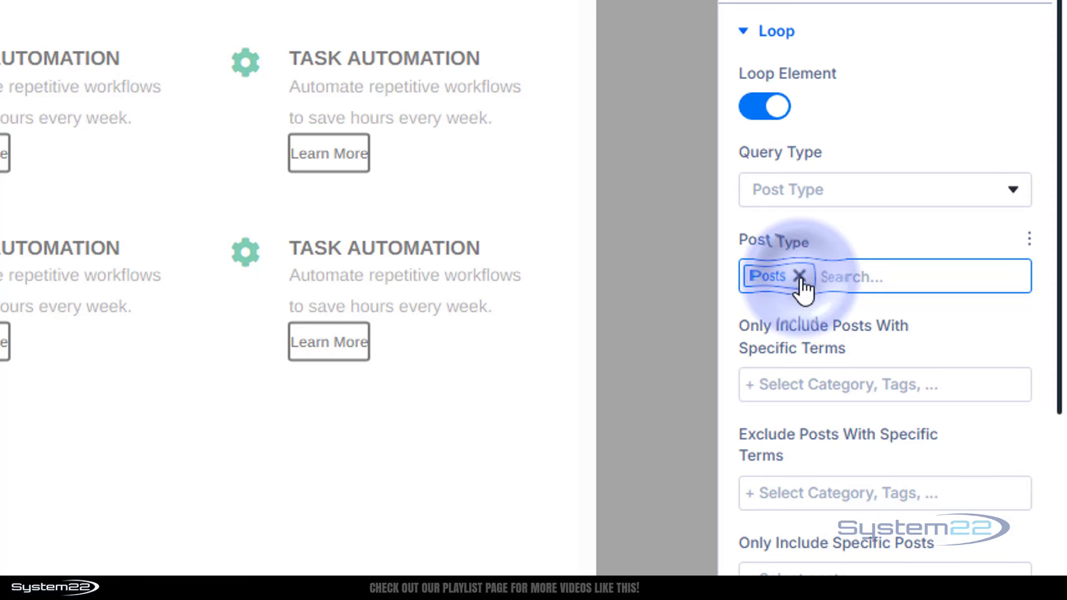
click(799, 276)
click(803, 280)
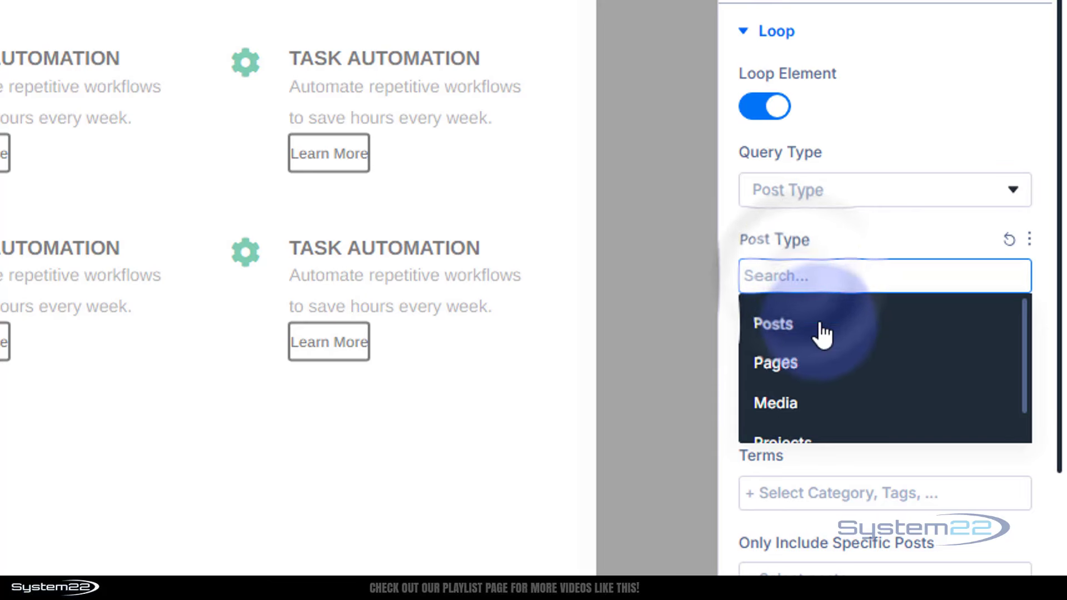
click(789, 383)
click(856, 277)
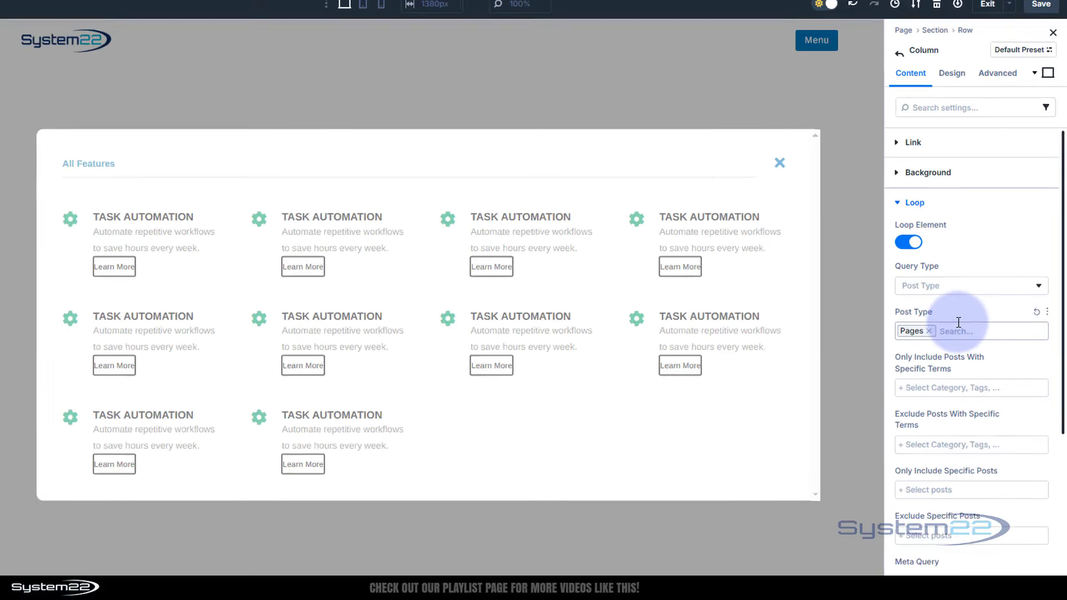
Step: Restrict the column's loop to the specific pages Home, About, Services and Projects
scroll(859, 278, down, 2)
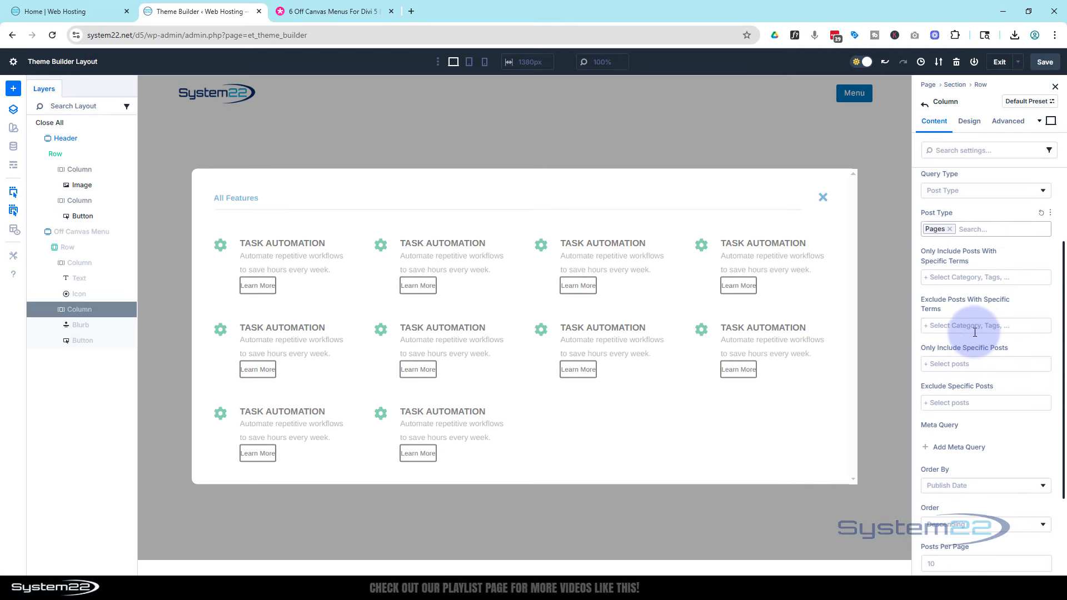
click(938, 364)
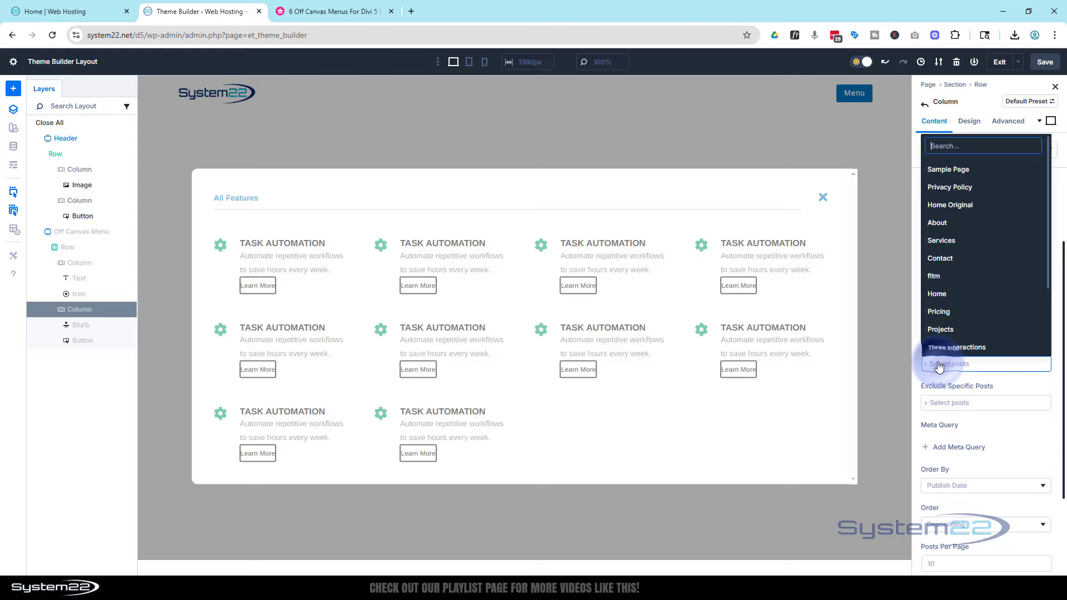
click(941, 298)
click(972, 364)
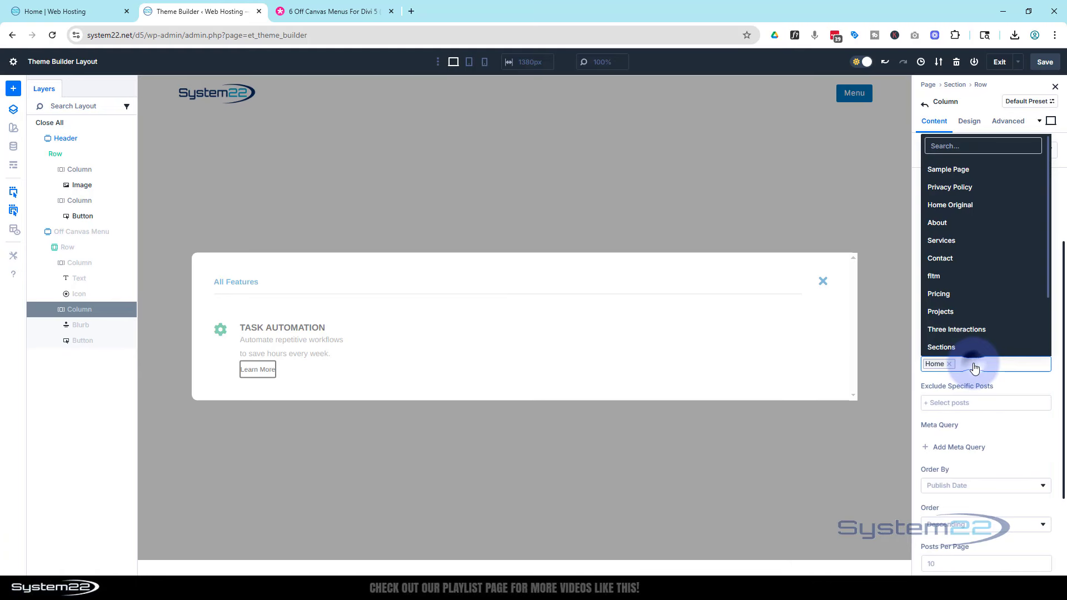
click(965, 223)
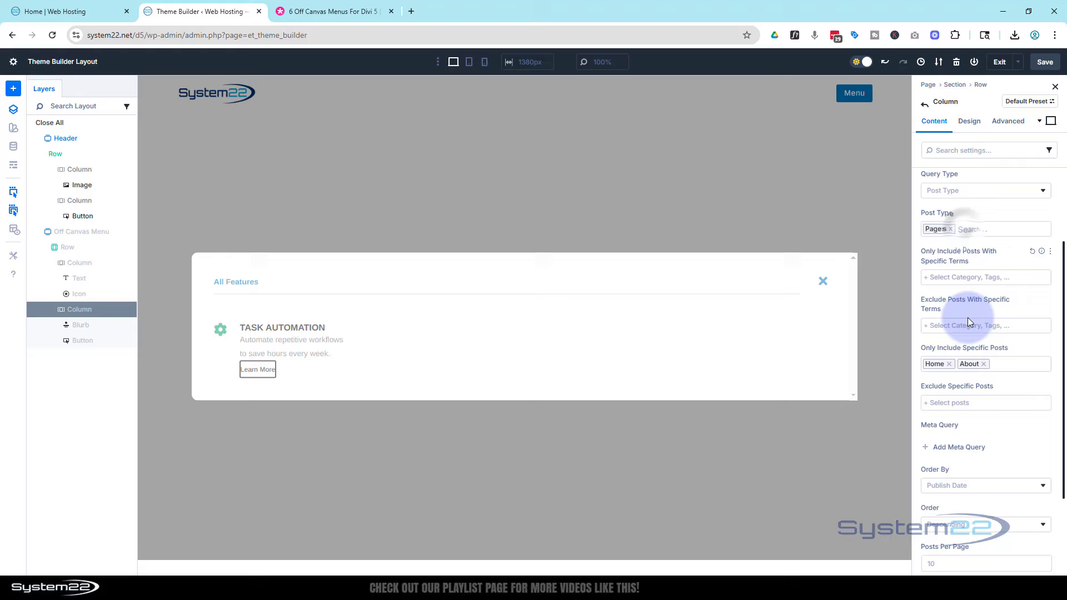
click(1004, 369)
click(944, 222)
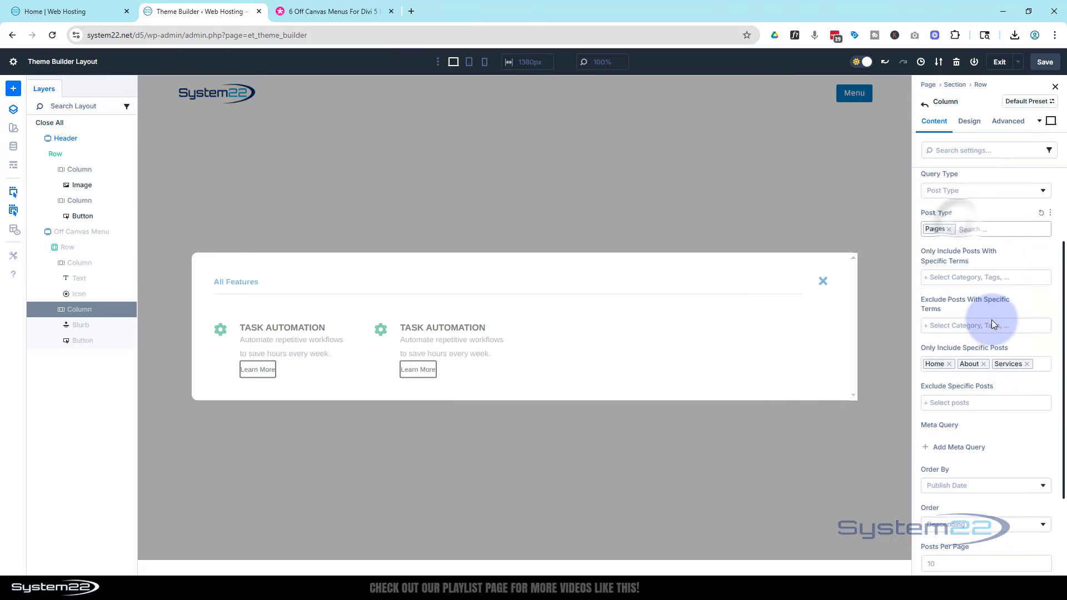
click(1044, 368)
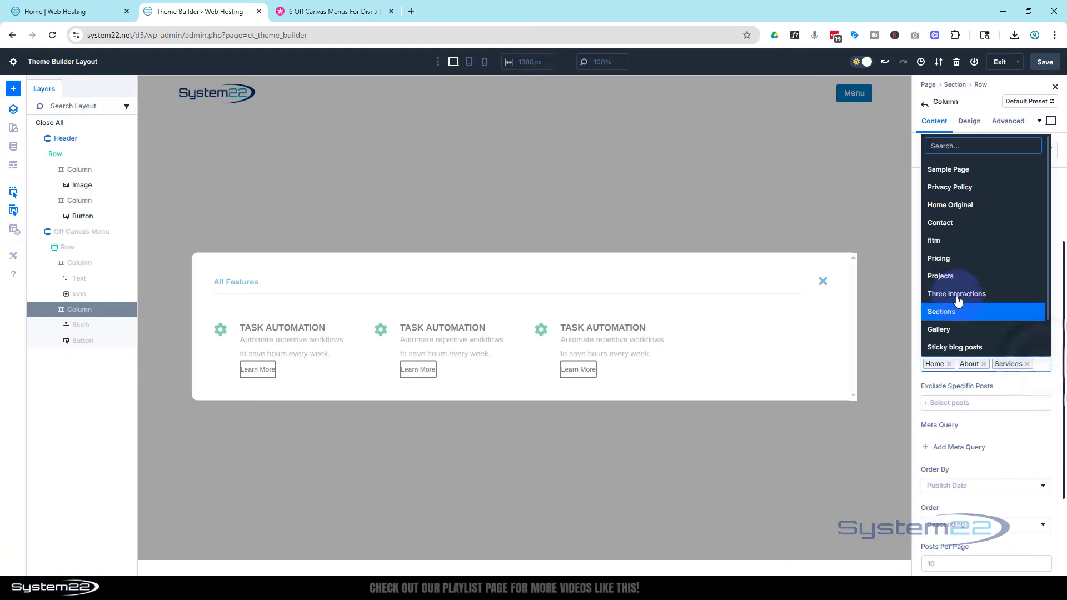
click(950, 278)
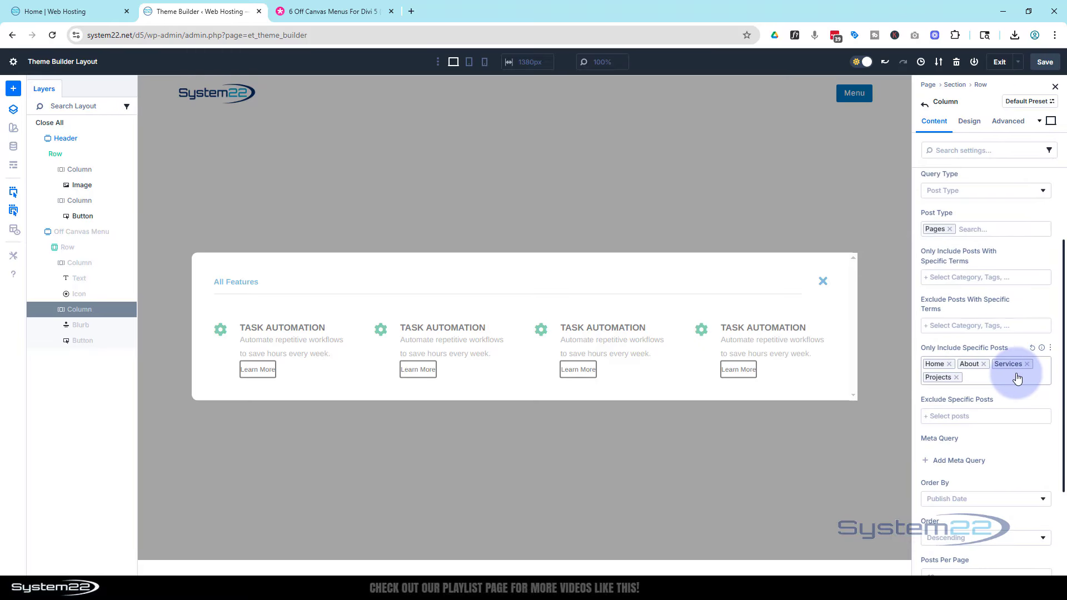
Step: Add Pricing, Sections, Gallery and Contact to the specific pages included in the column's loop
click(1018, 380)
click(953, 269)
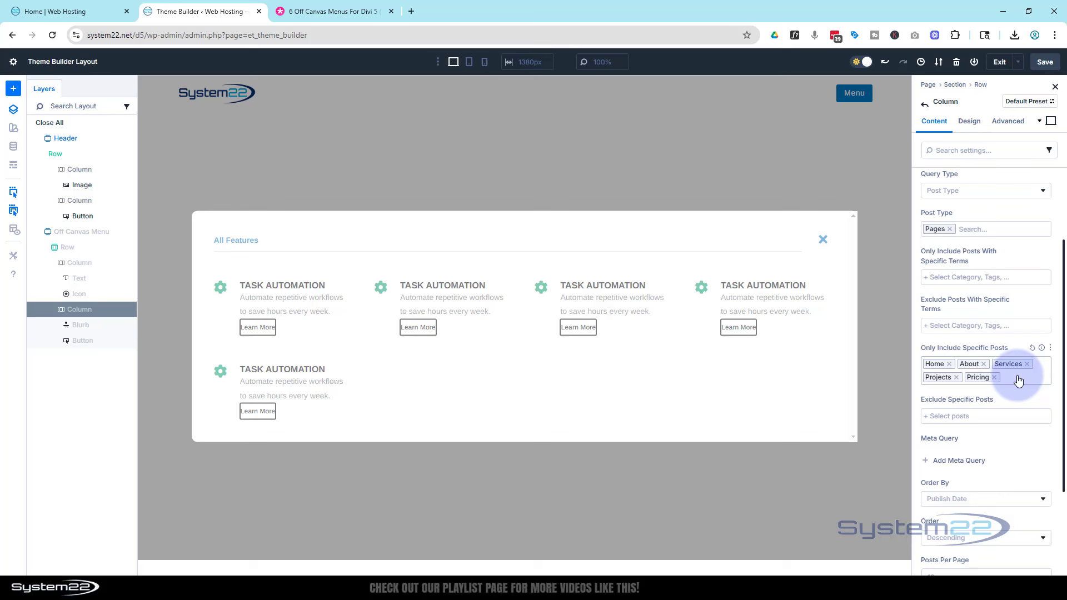
click(1018, 380)
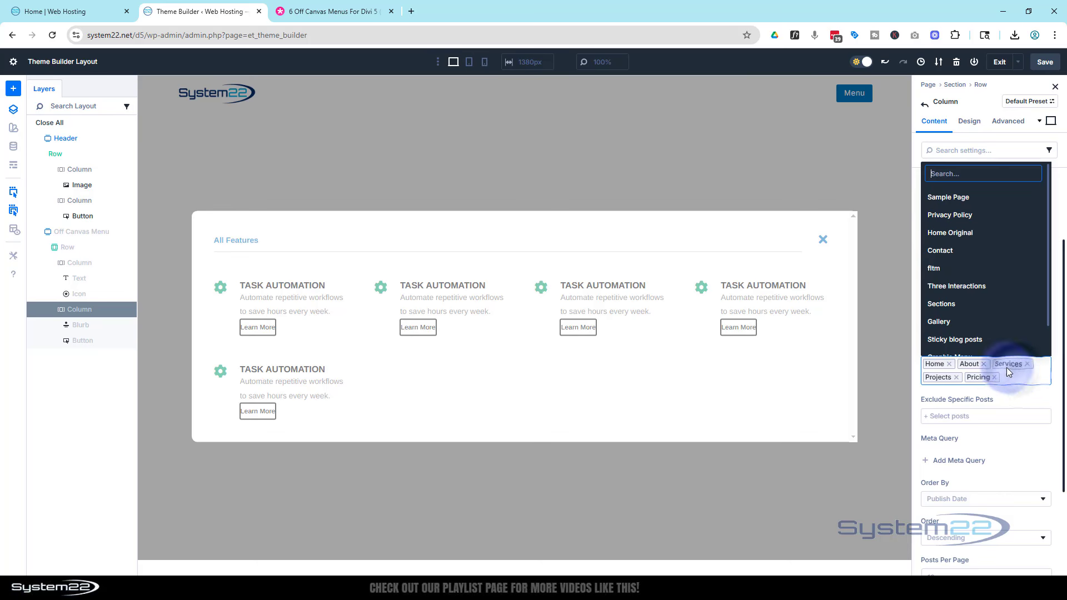
click(954, 303)
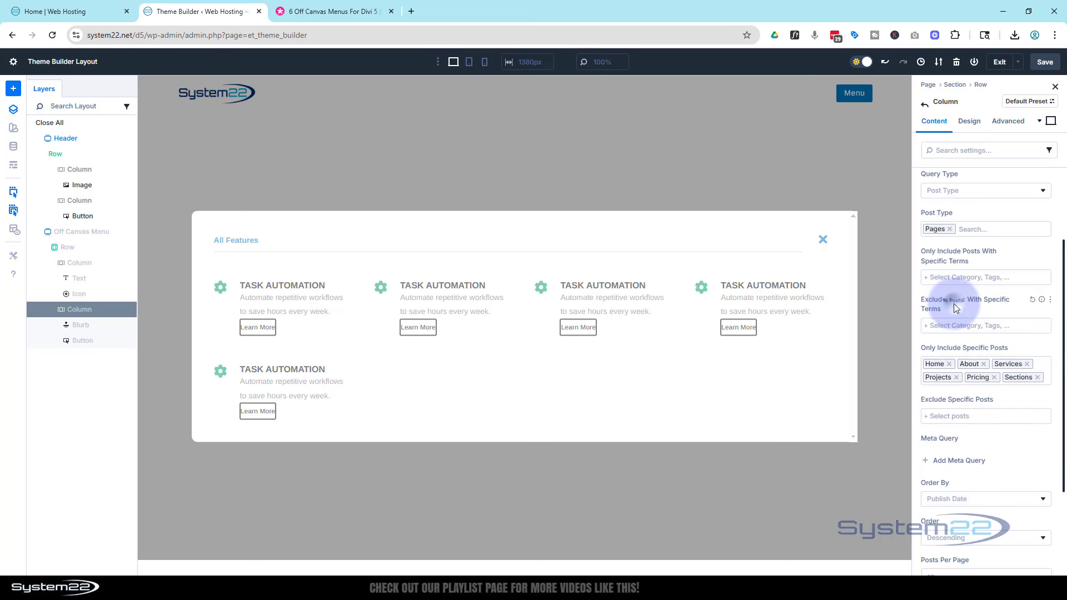
click(1039, 367)
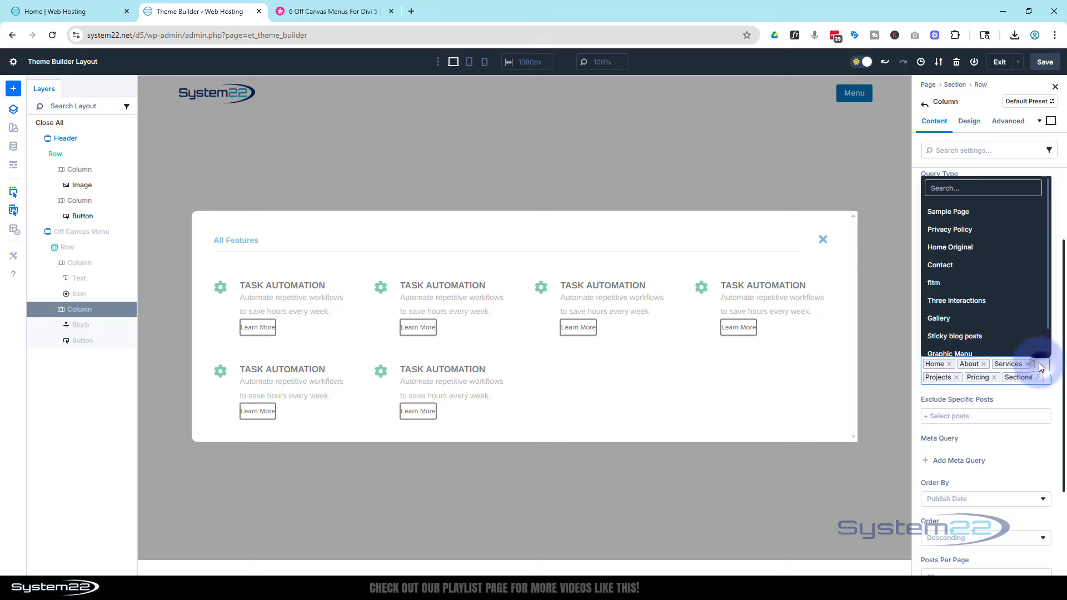
click(955, 316)
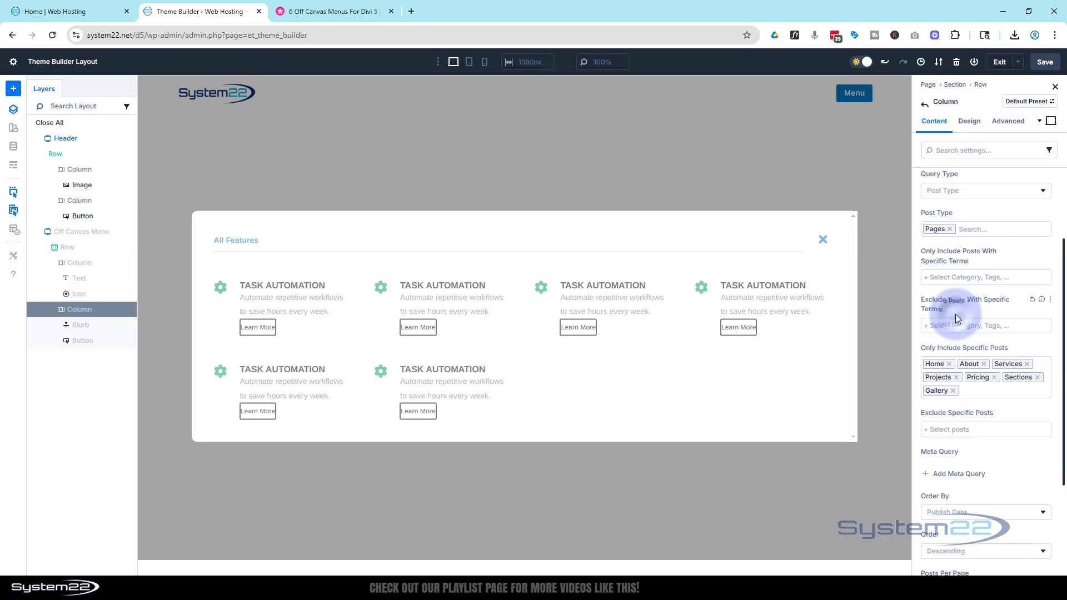
click(970, 391)
click(948, 279)
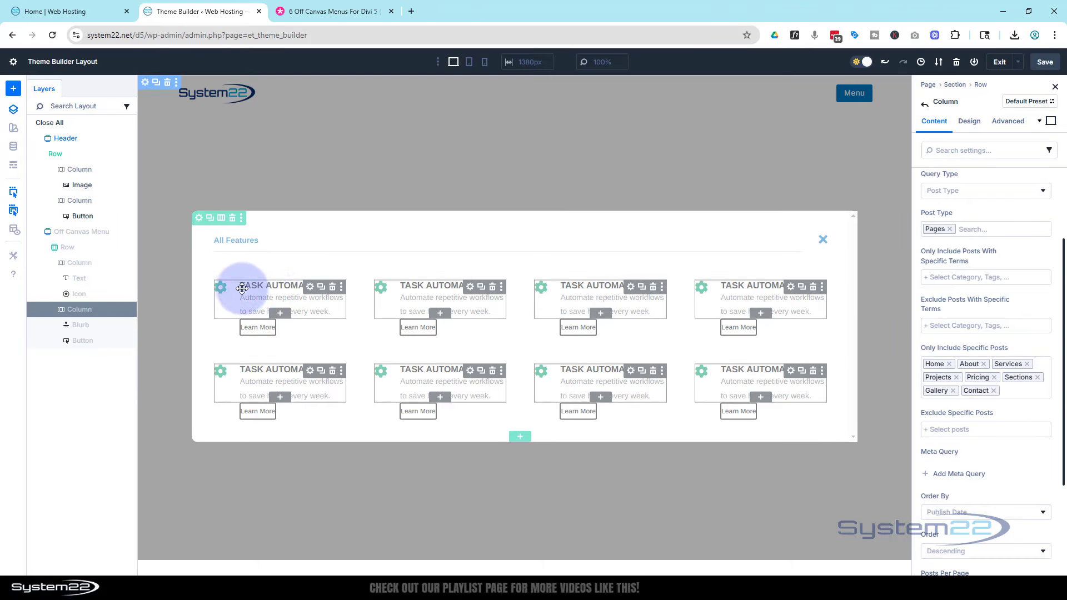
Step: Set the looped blurb's title to the Loop Post Title dynamic content
click(310, 290)
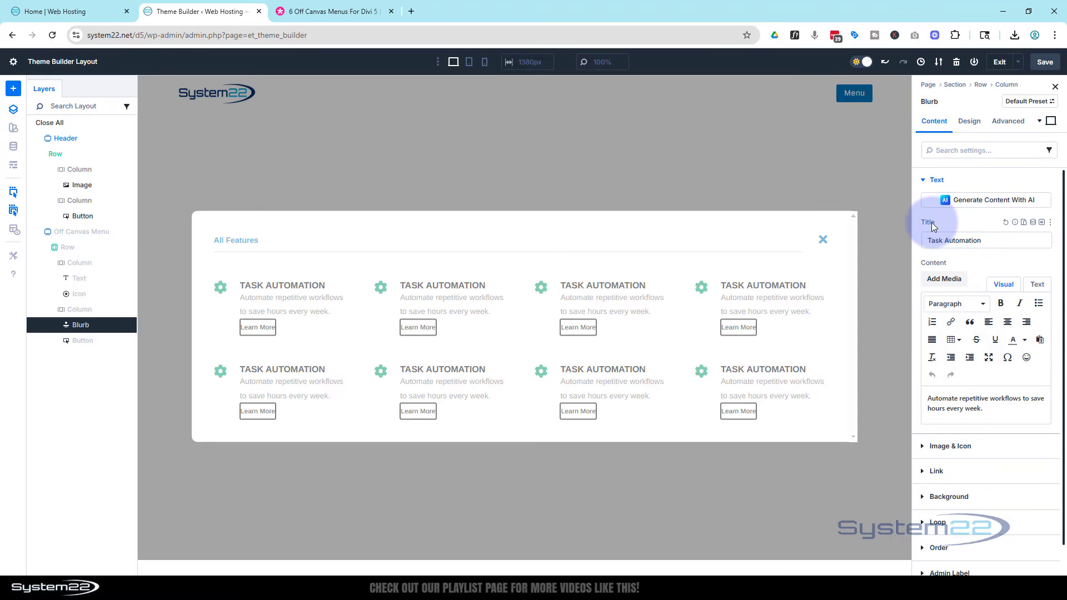
click(1034, 223)
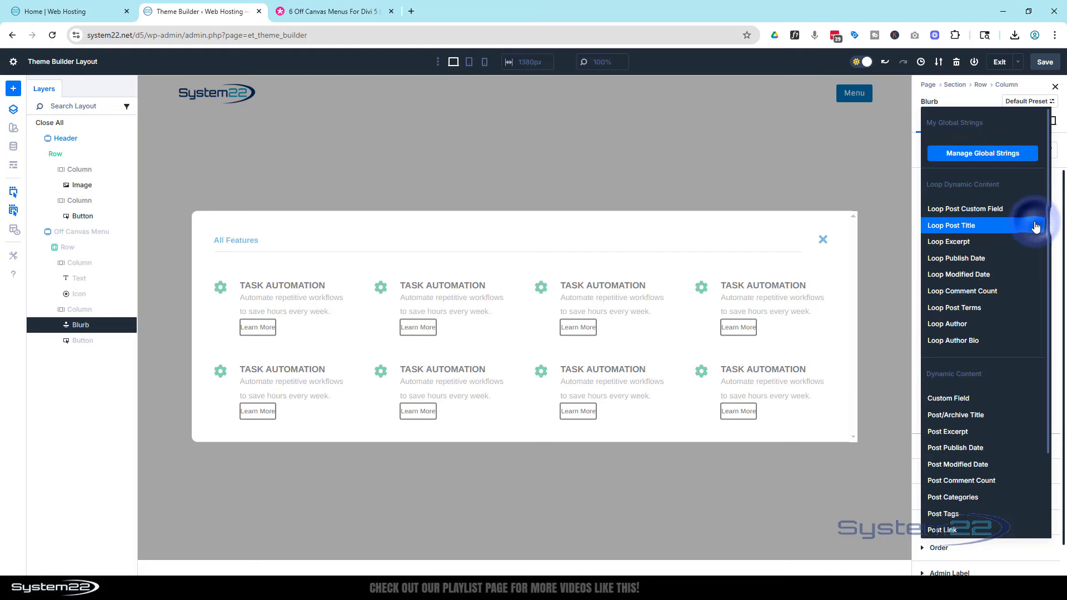
click(965, 226)
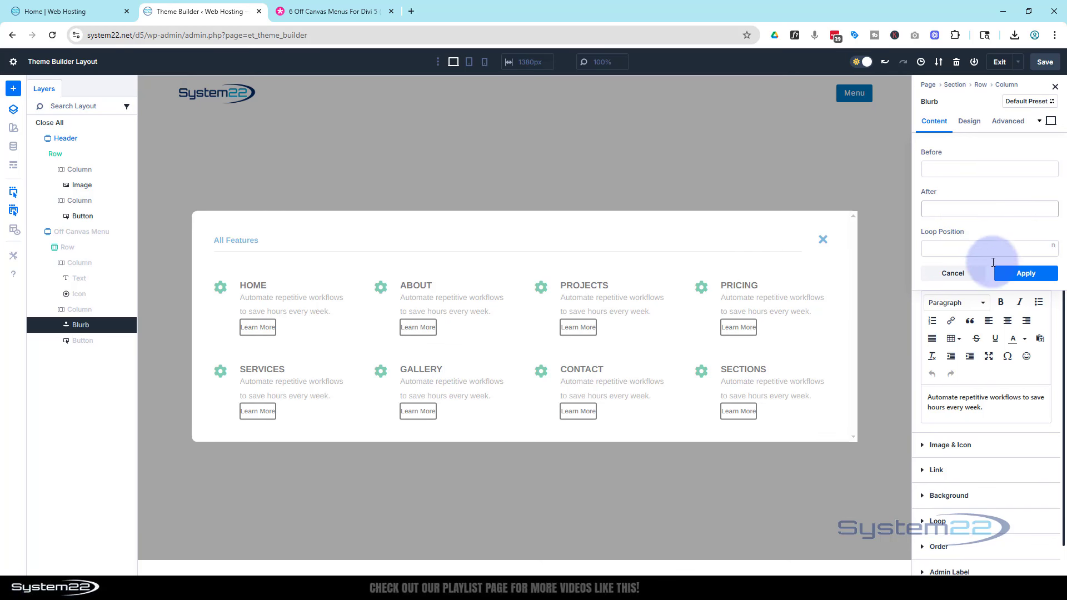
click(1026, 274)
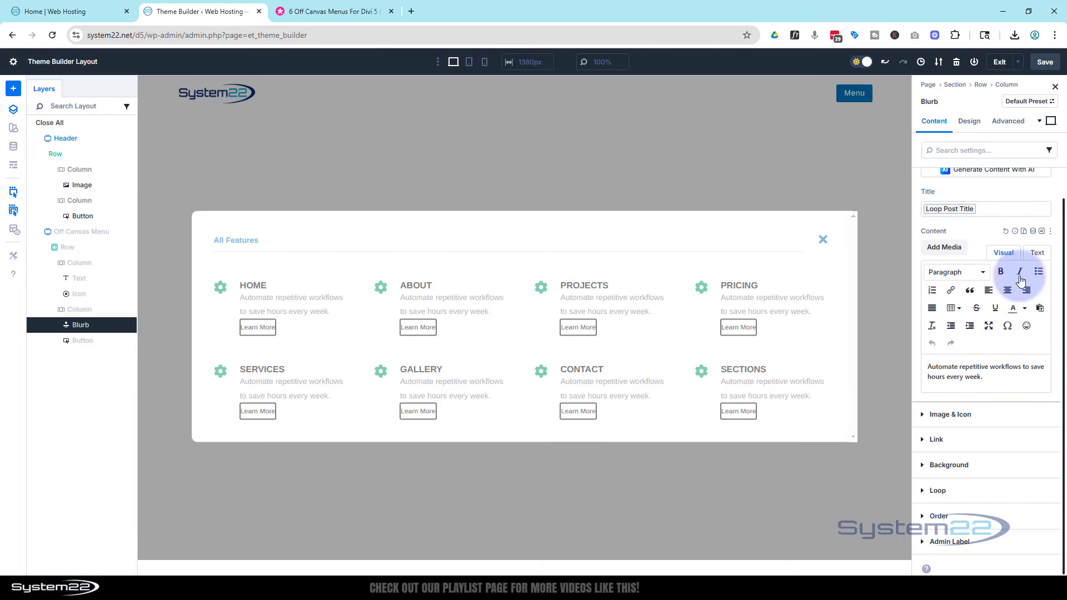
Step: Set the looped blurb's content to the Loop Excerpt dynamic content, limited to 16 words
click(1034, 233)
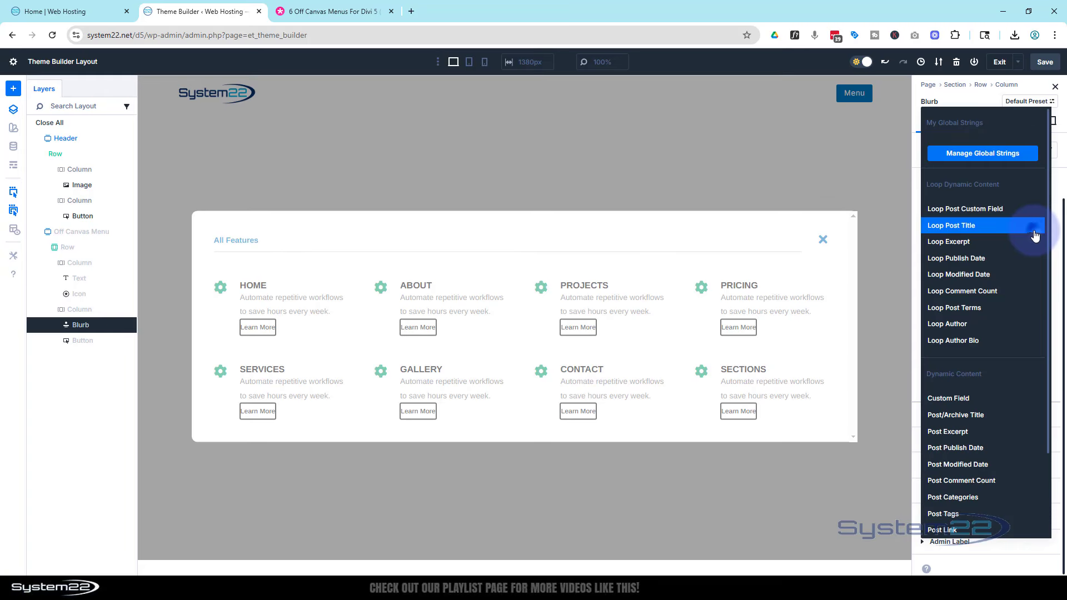
click(978, 241)
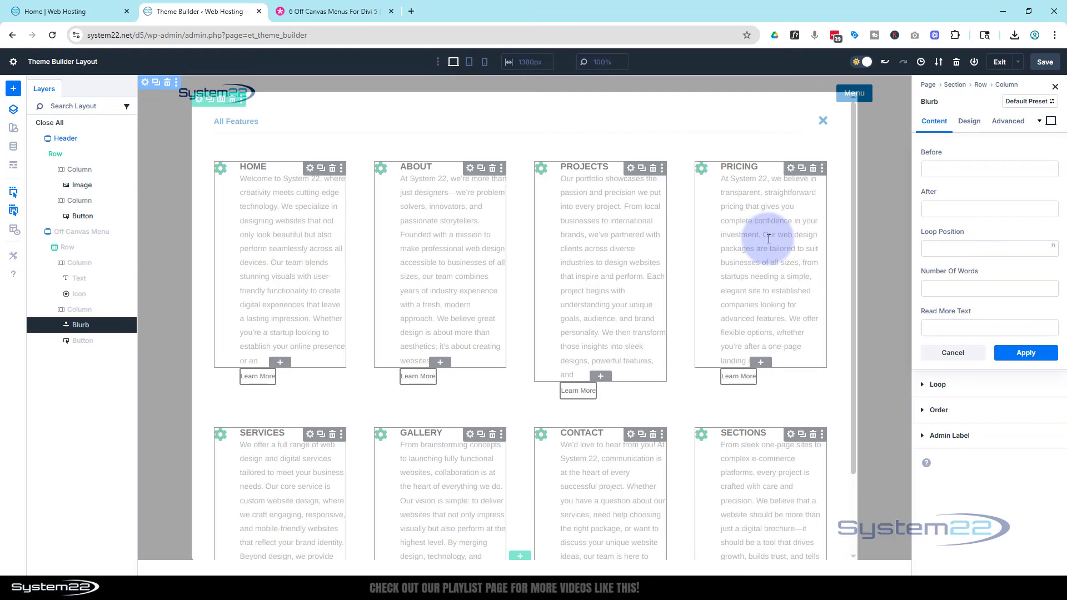
click(944, 292)
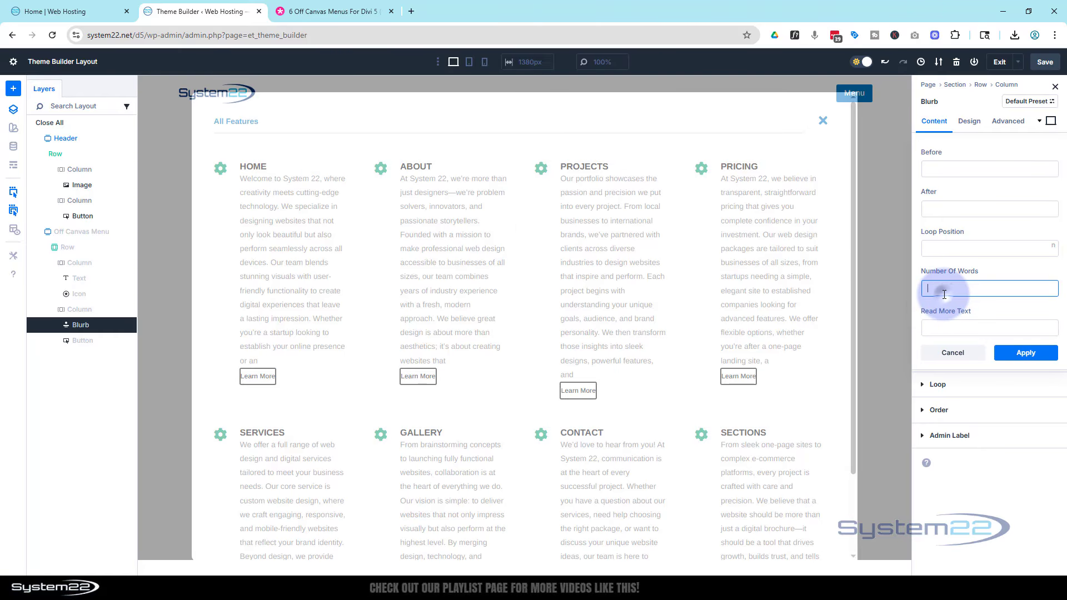
text(20)
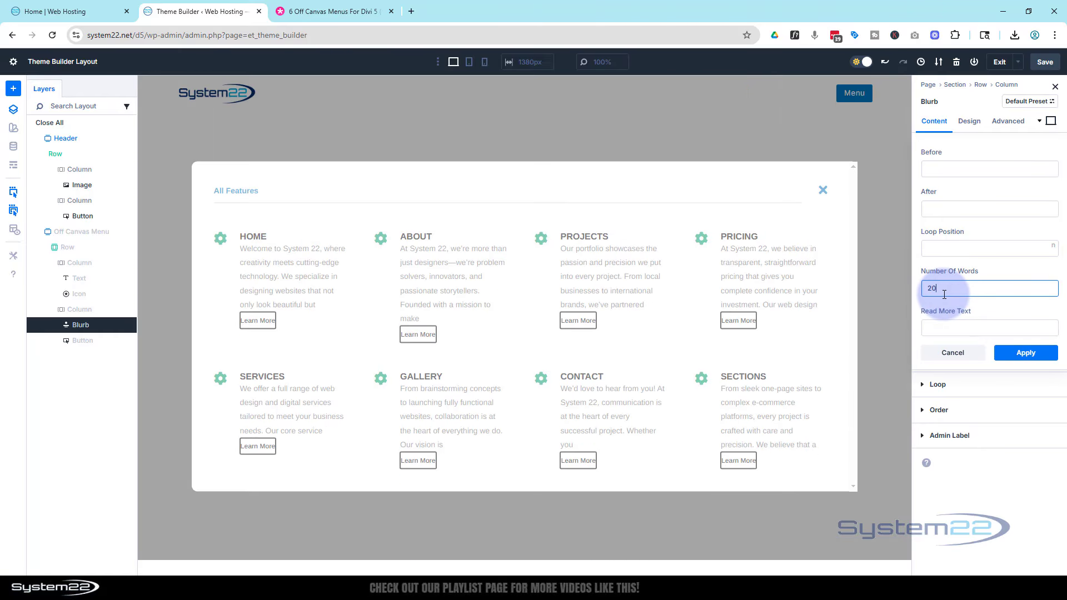
drag(942, 289, 917, 289)
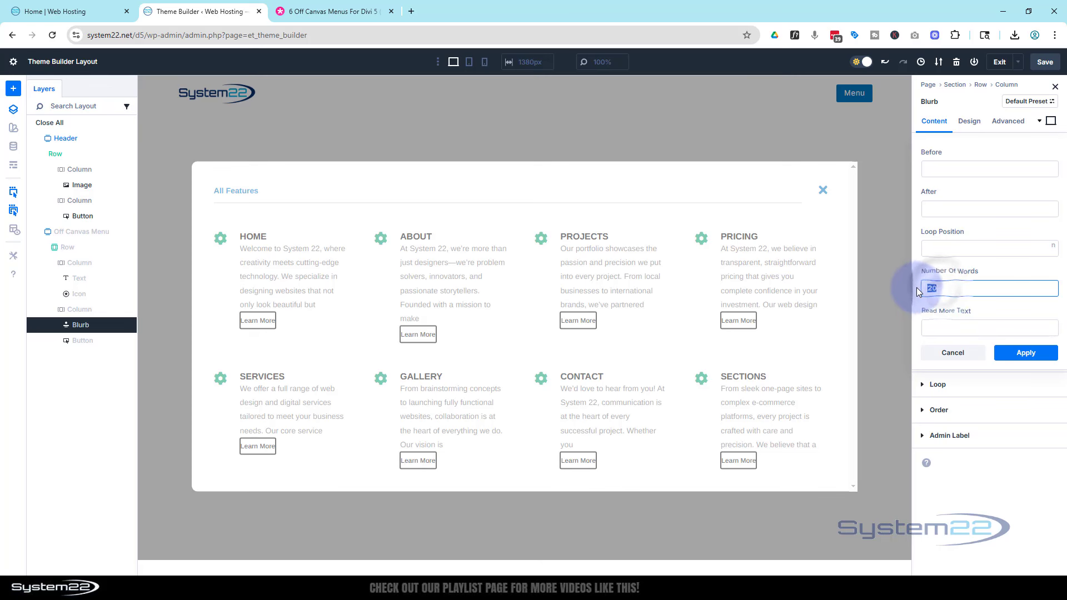
text(16)
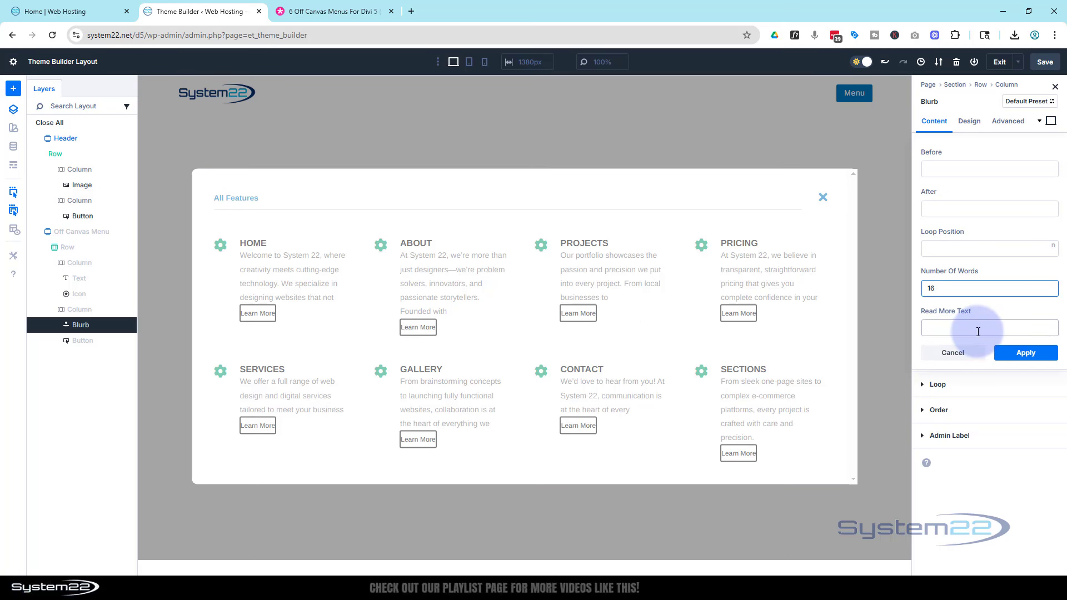
click(1025, 353)
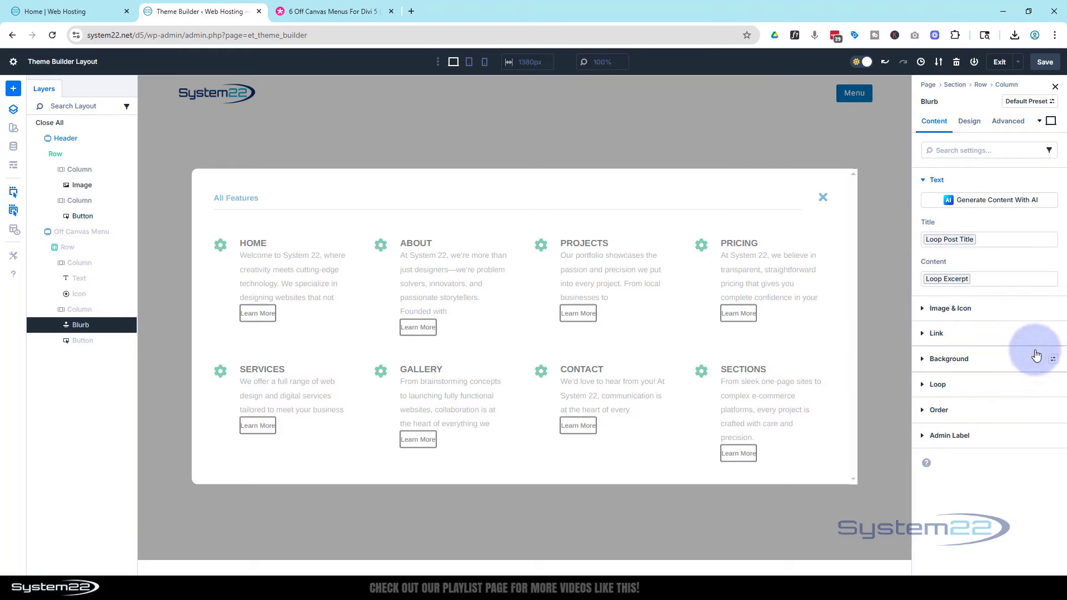
Step: Open the About page in the Divi builder from the WordPress page list and examine the excerpt in its page settings
click(111, 12)
mouse_move(53, 57)
click(32, 78)
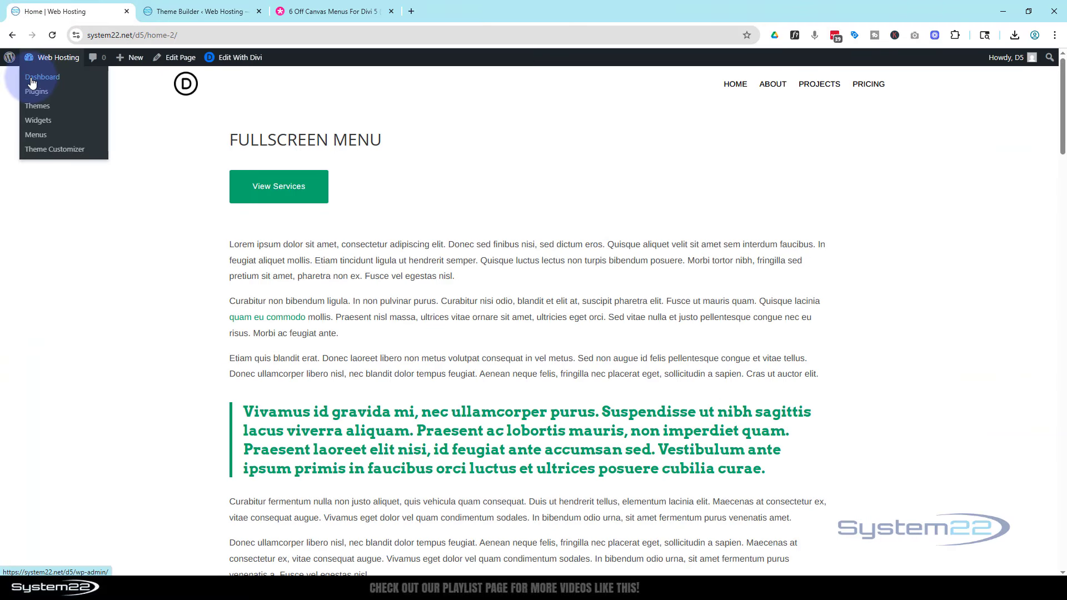
click(319, 9)
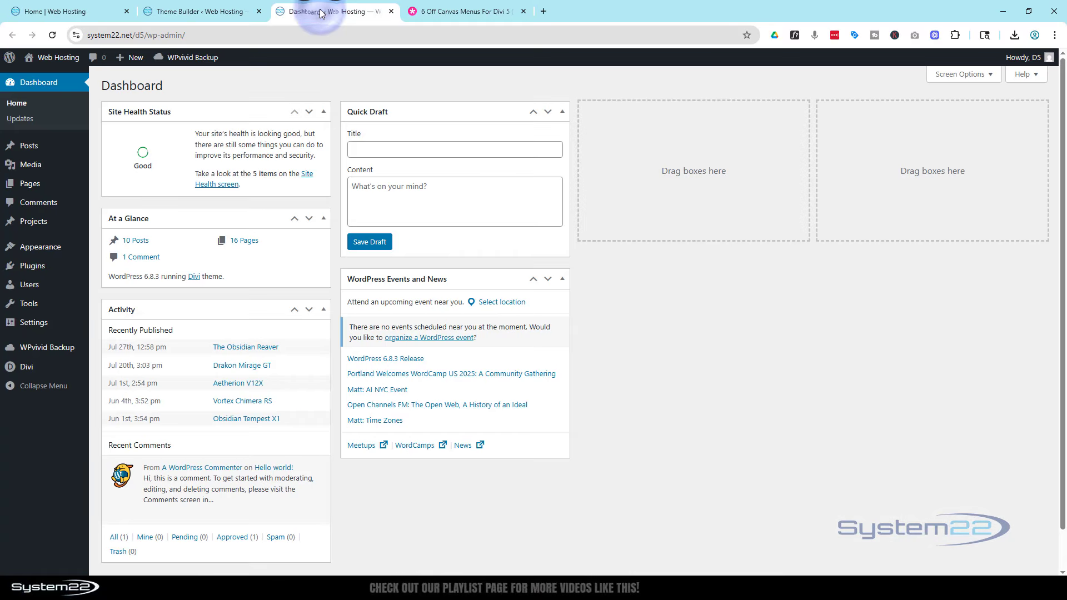
click(29, 186)
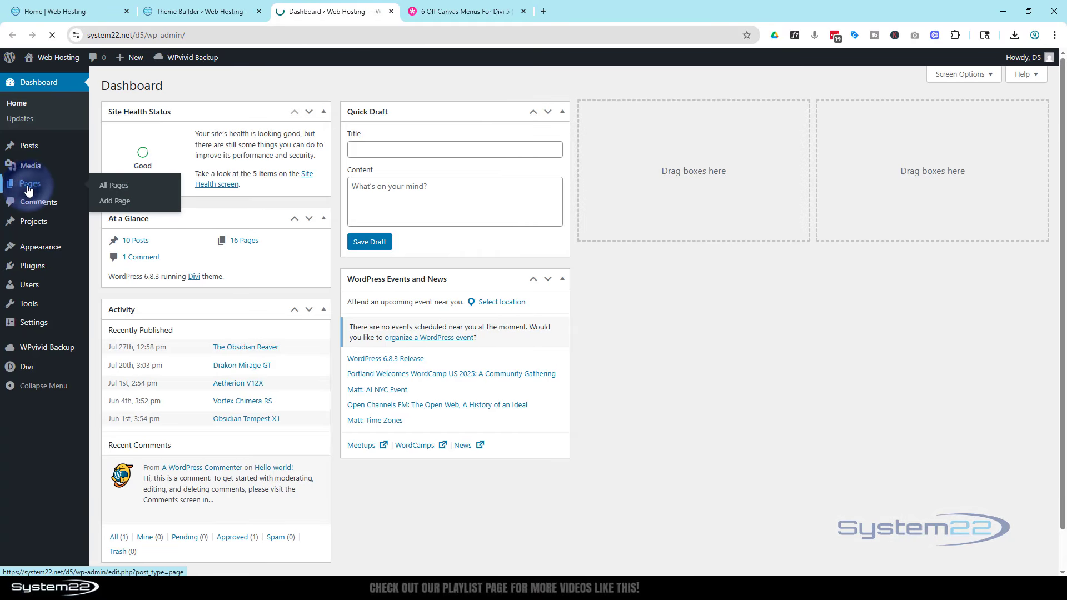
mouse_move(160, 256)
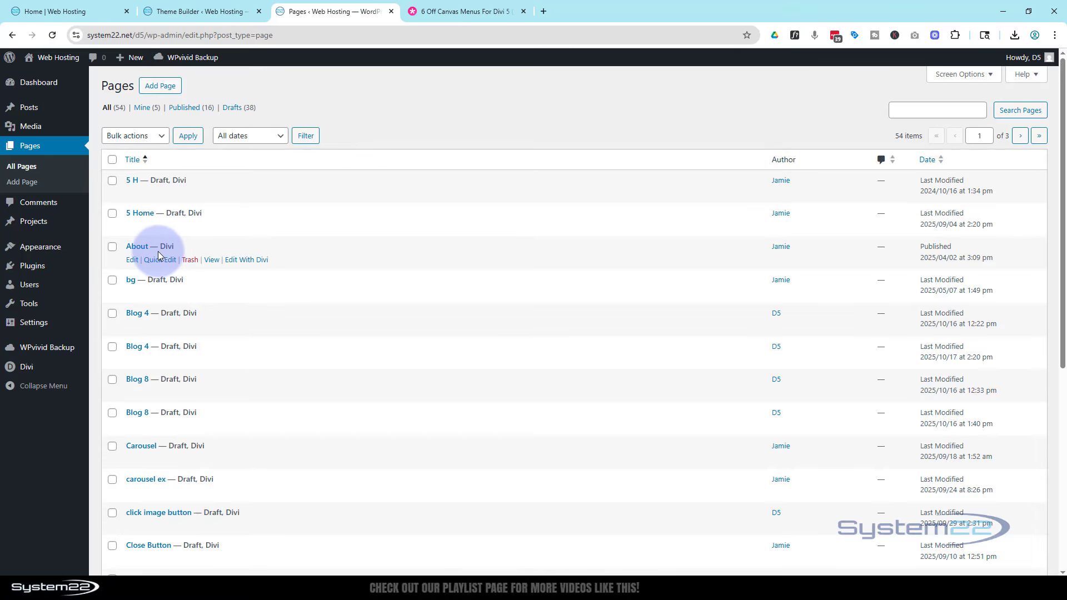
click(253, 260)
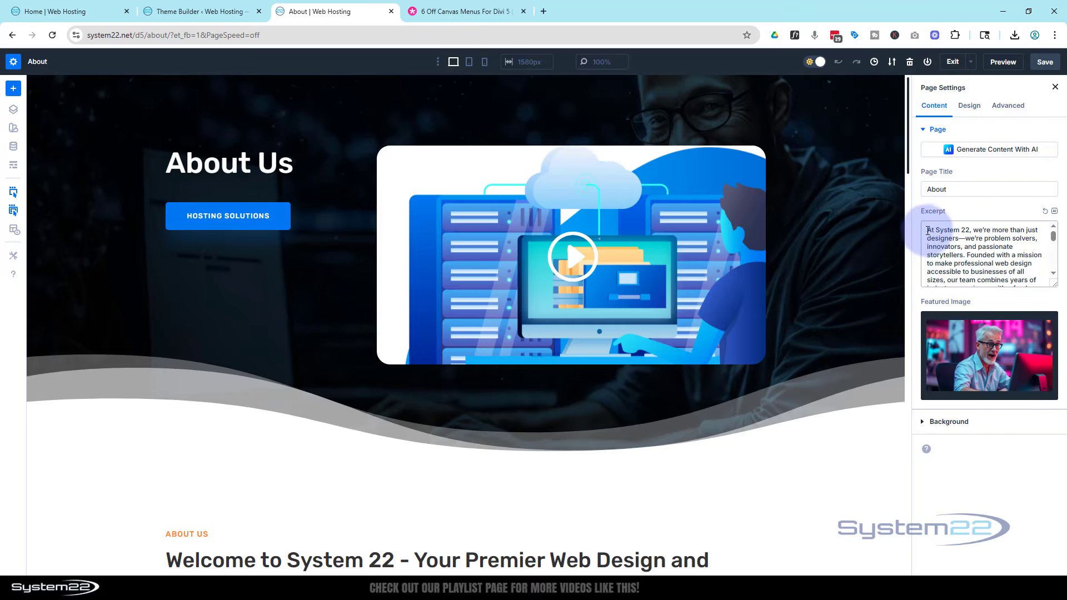
scroll(926, 231, down, 5)
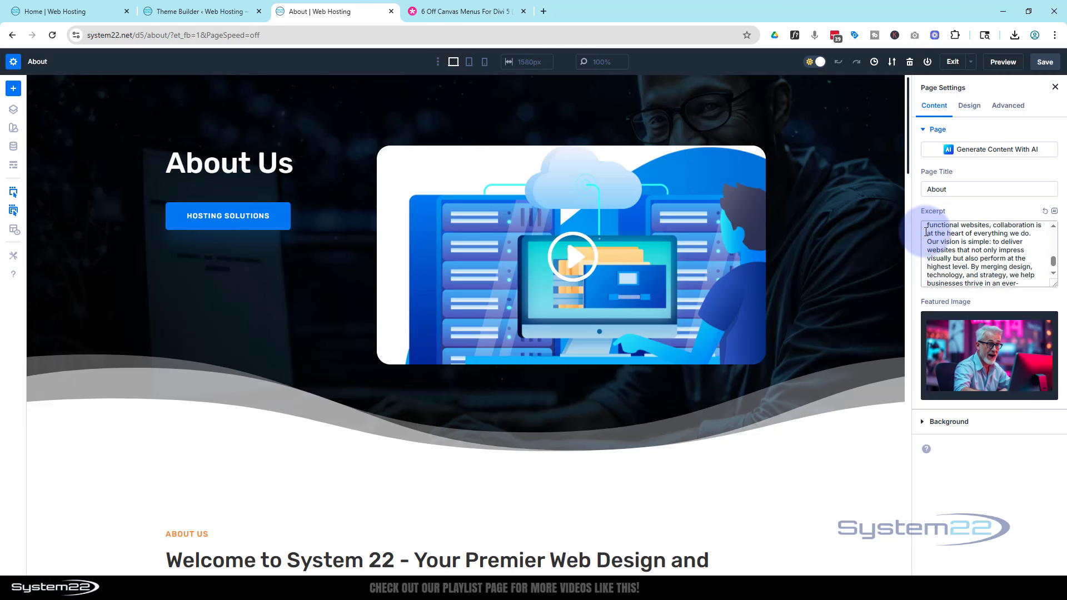
Step: Review the beginning of the About page's excerpt, then close that page and return to the Theme Builder layout
scroll(925, 230, up, 5)
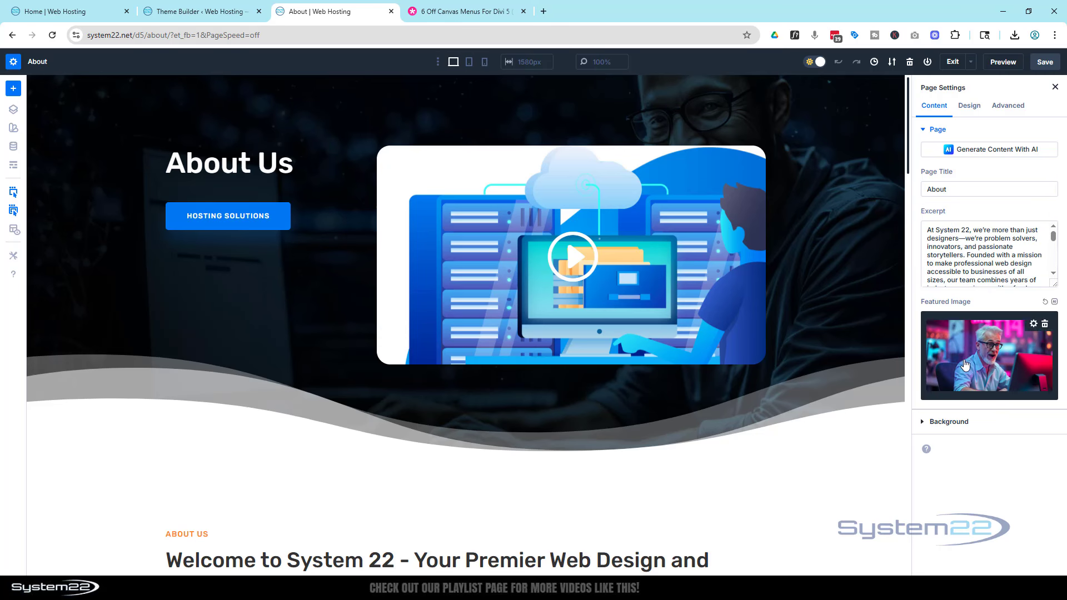
click(1023, 258)
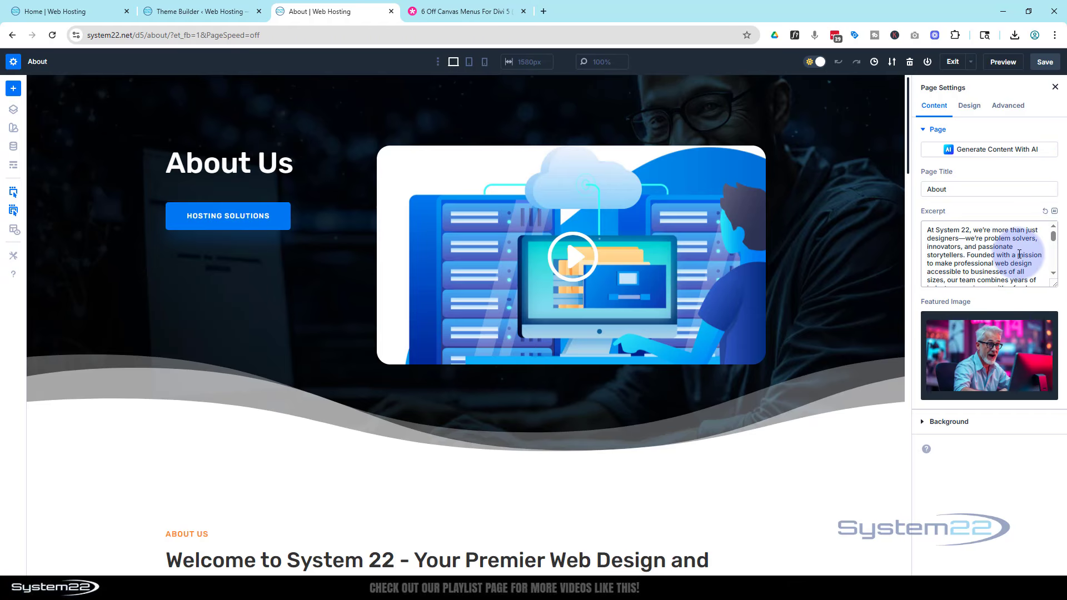
click(1041, 246)
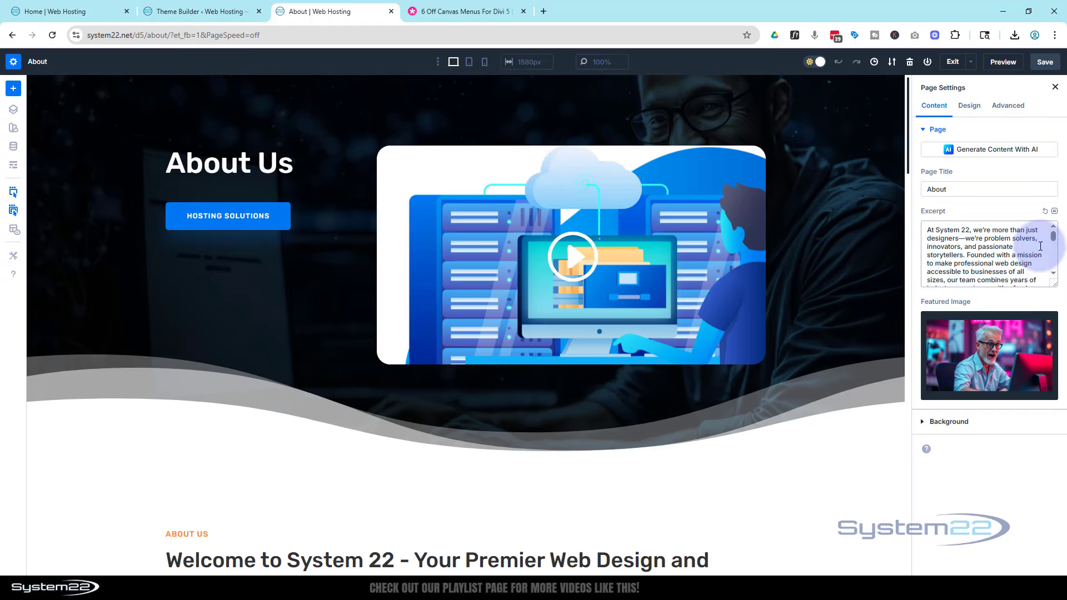
click(391, 11)
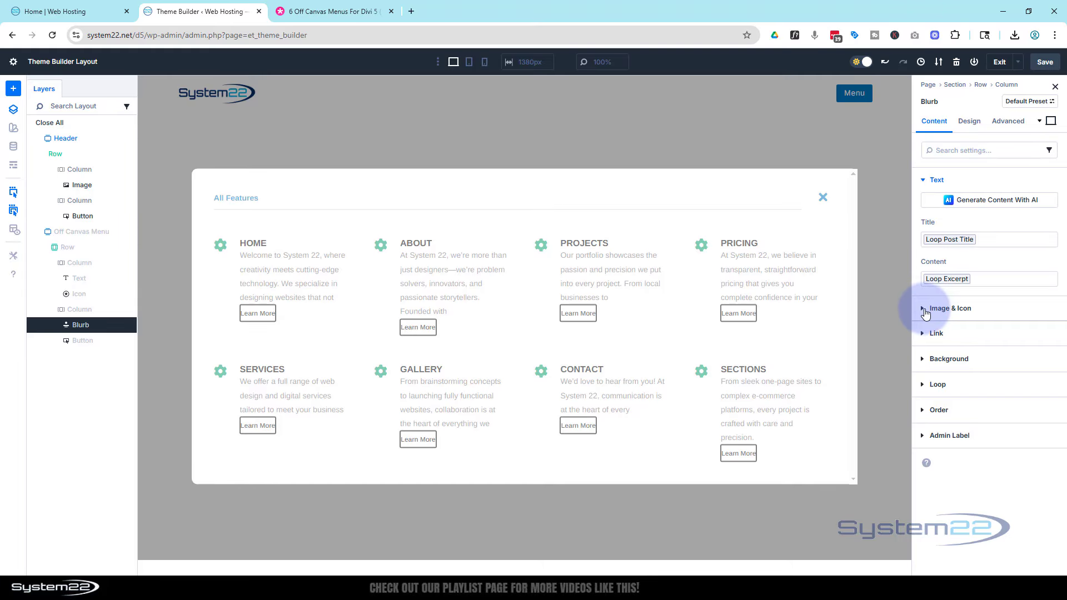
Step: Search the looped blurb's icons for "arrow" and choose the solid circle with a right-pointing arrowhead
click(923, 309)
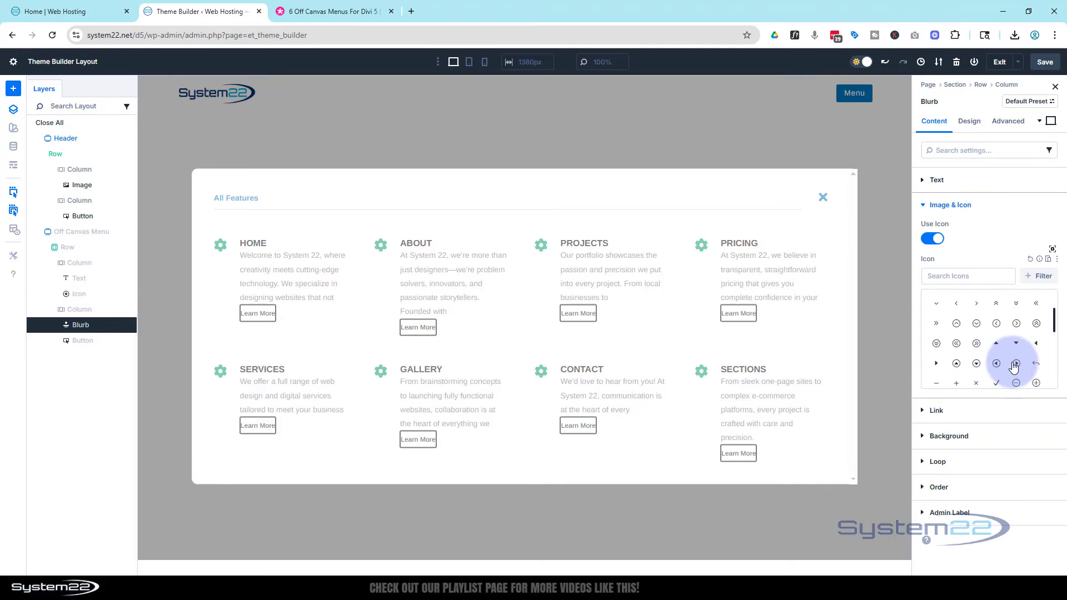
click(949, 277)
text(arrow)
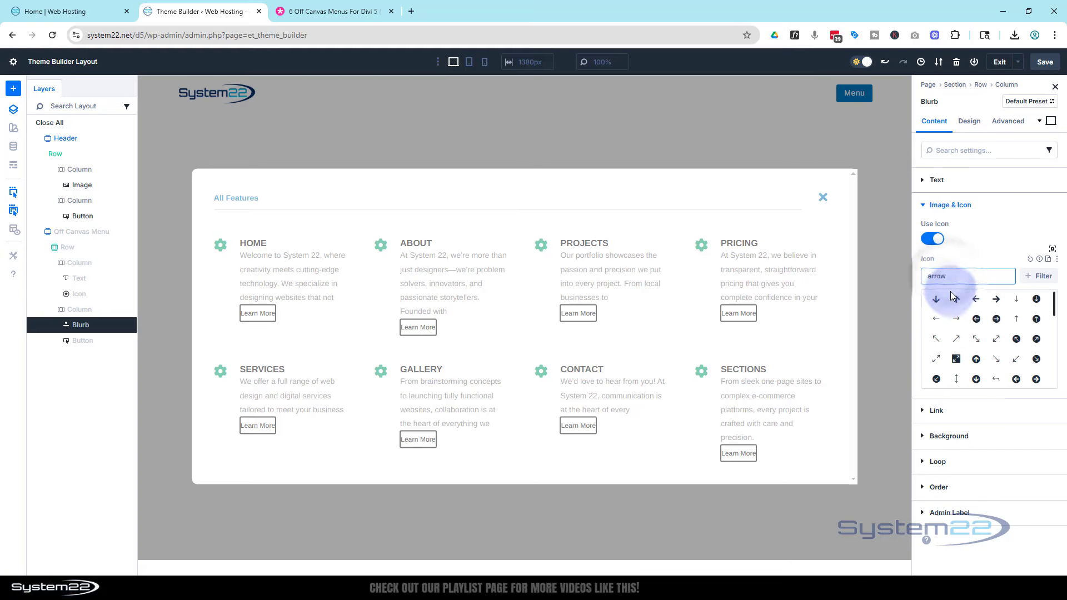
scroll(972, 341, down, 5)
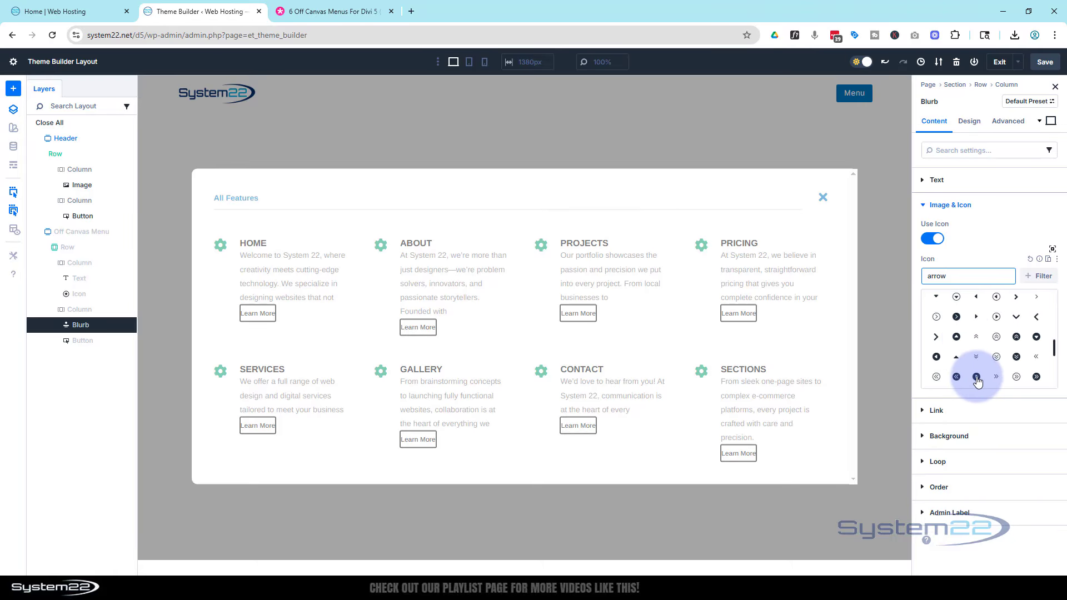
click(976, 378)
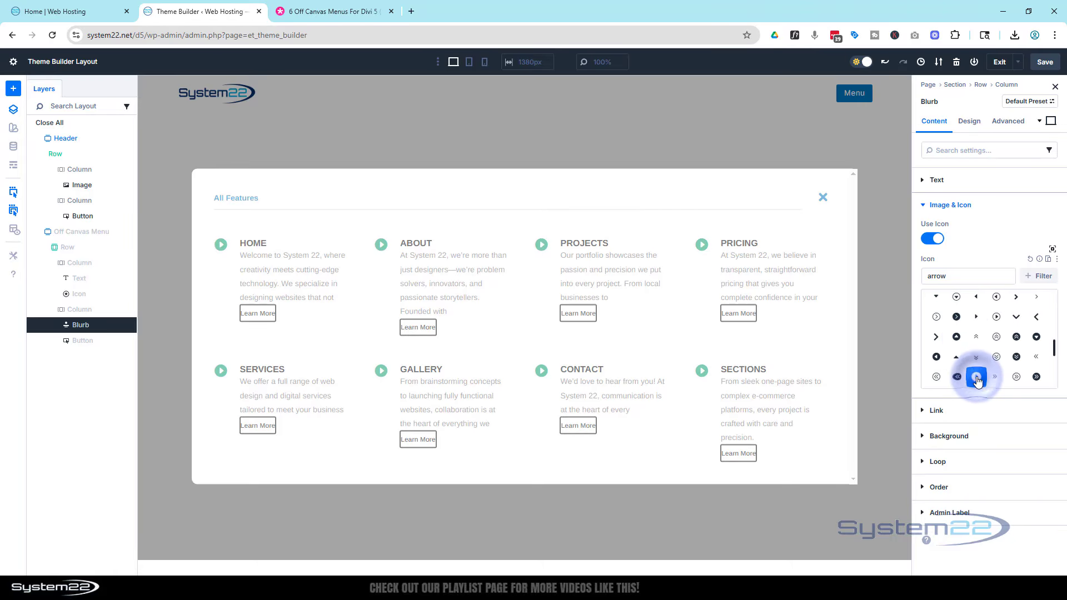
Step: Set the looped blurb's icon color and title text color to the global Primary Color
click(970, 121)
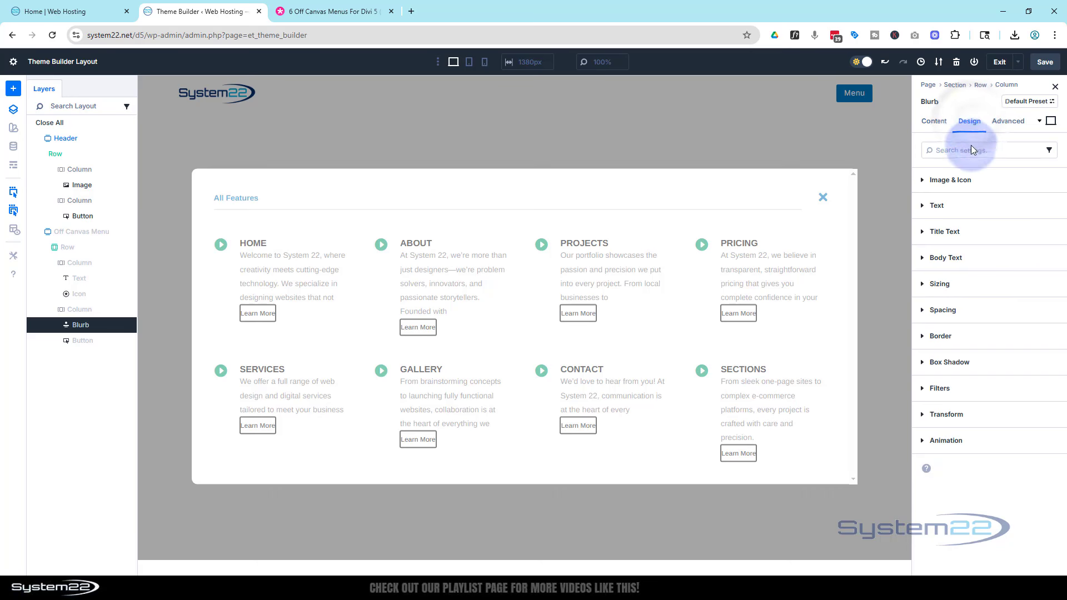
click(950, 180)
click(928, 220)
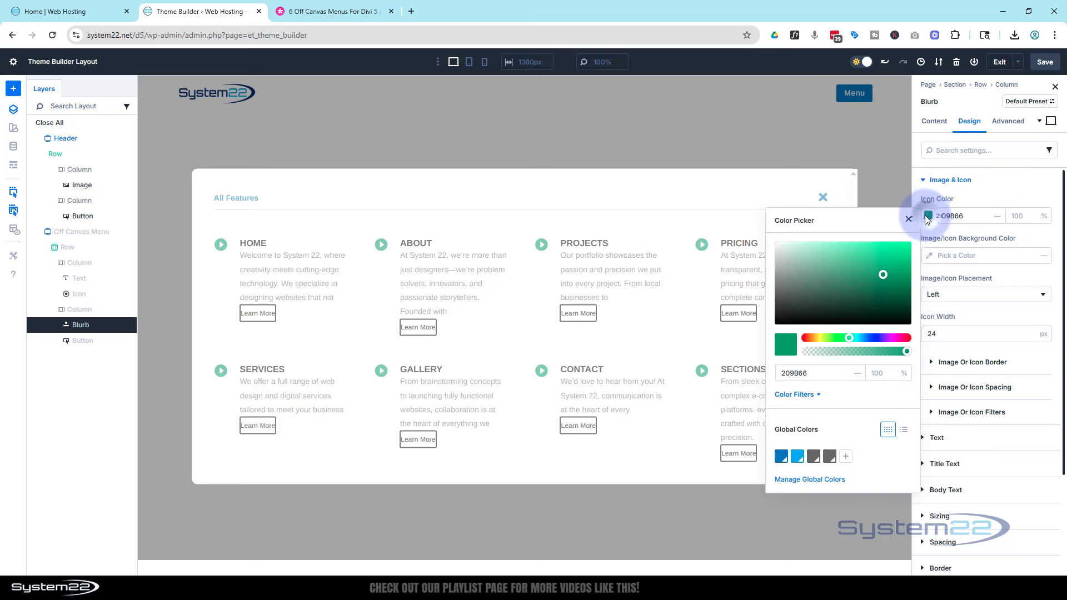
click(782, 458)
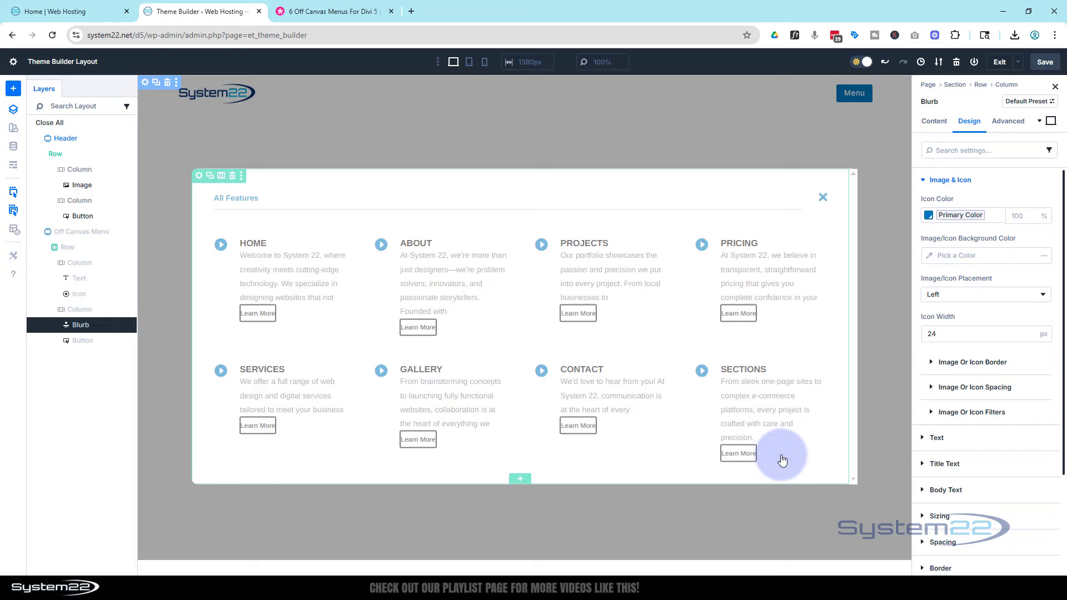
click(923, 463)
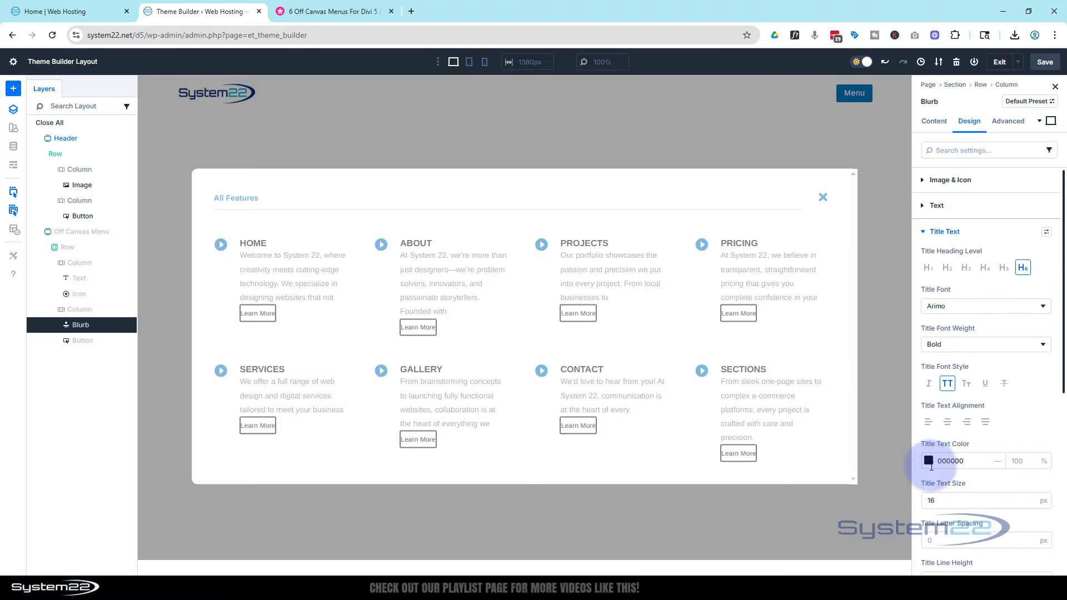
click(929, 462)
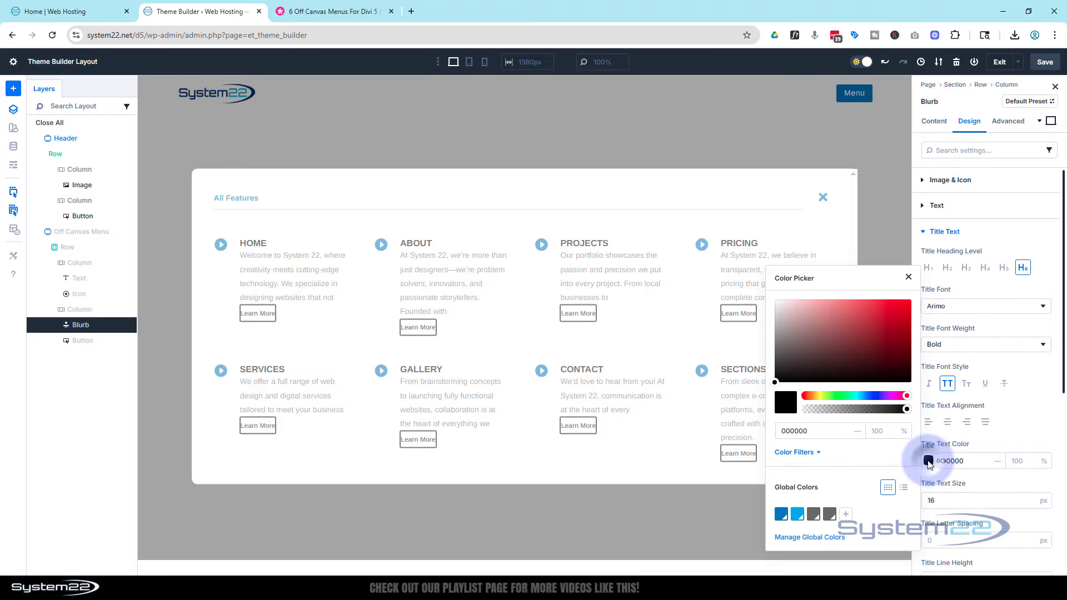
click(781, 517)
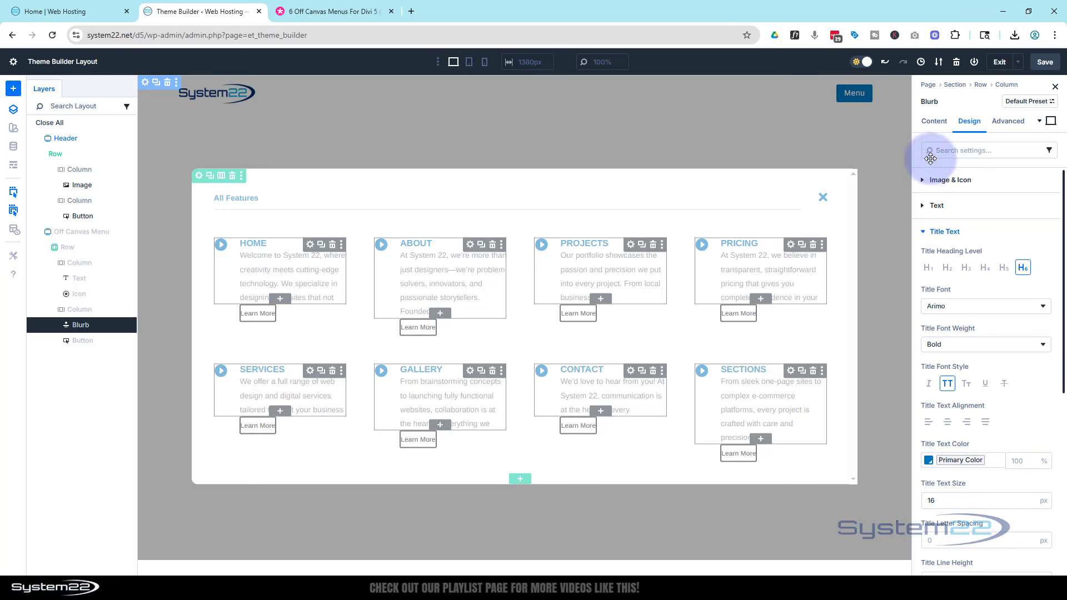
Step: Set the looped blurb's module link URL to the Loop Link dynamic content
click(927, 125)
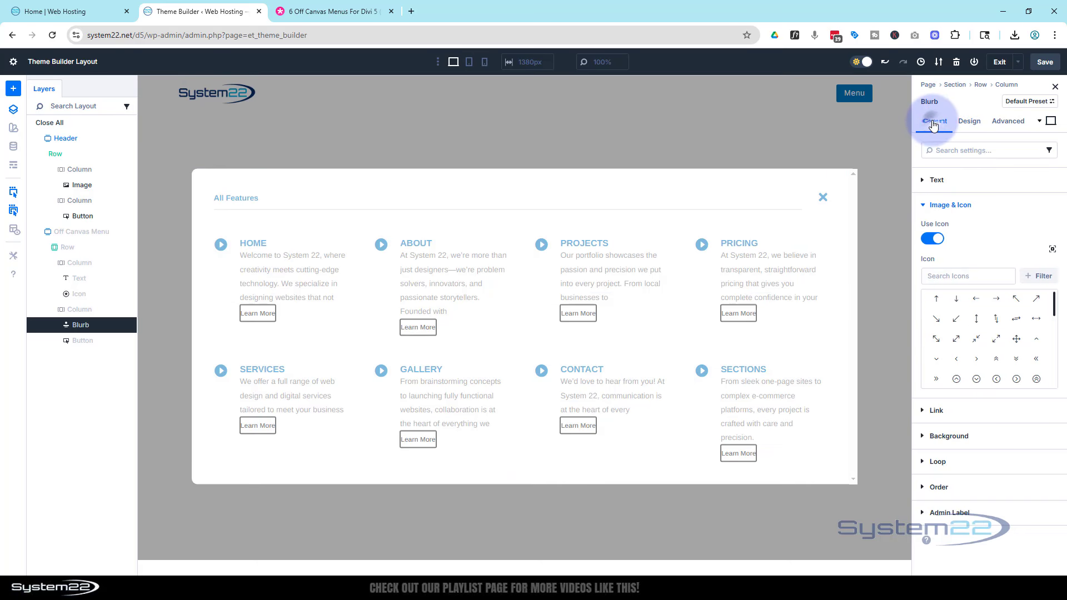
click(933, 411)
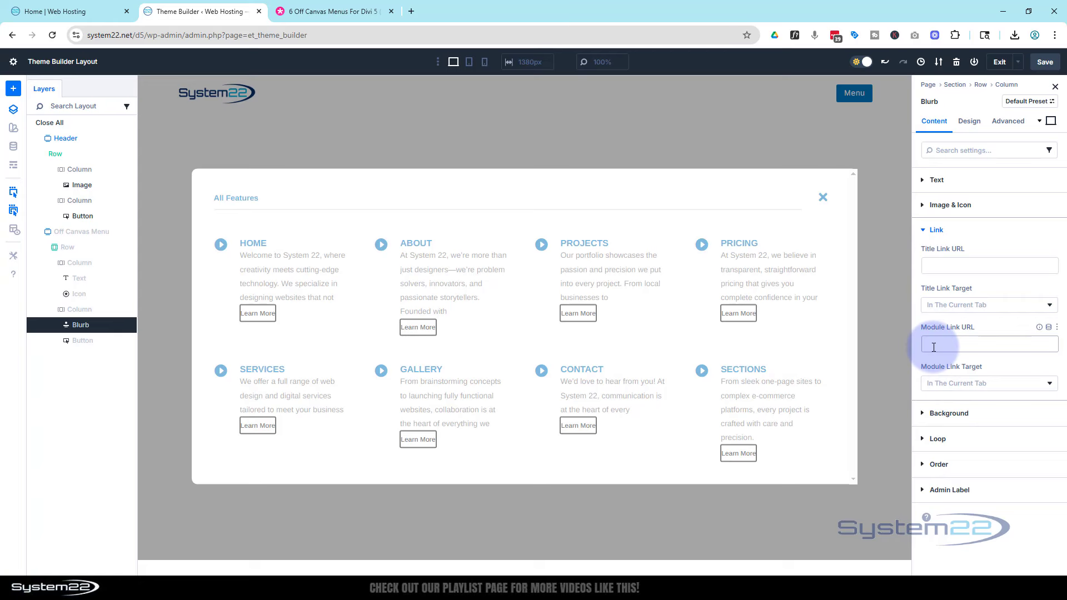
click(1049, 327)
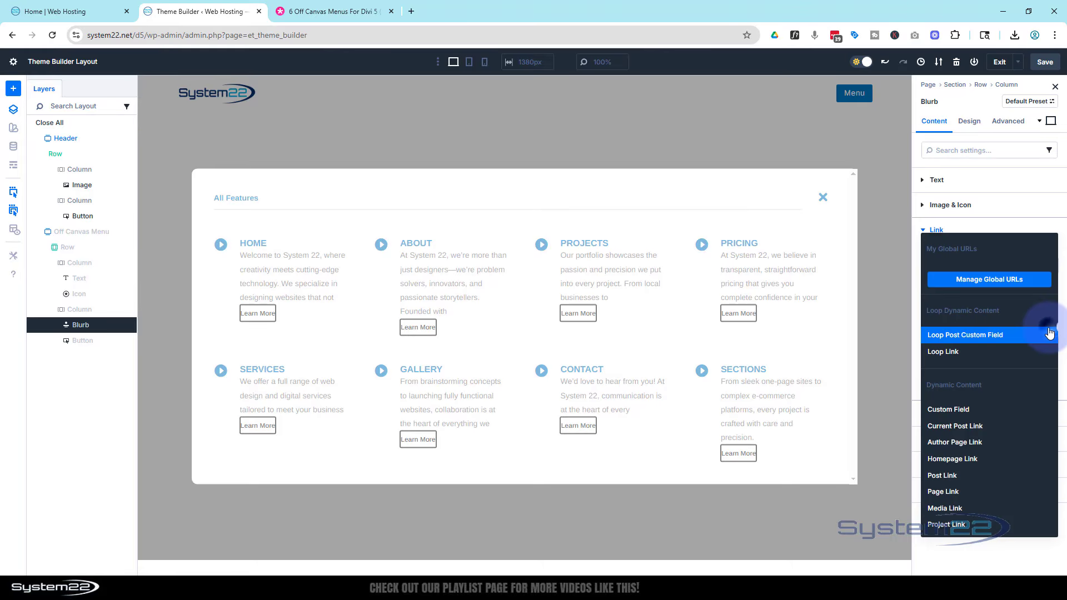
click(1037, 351)
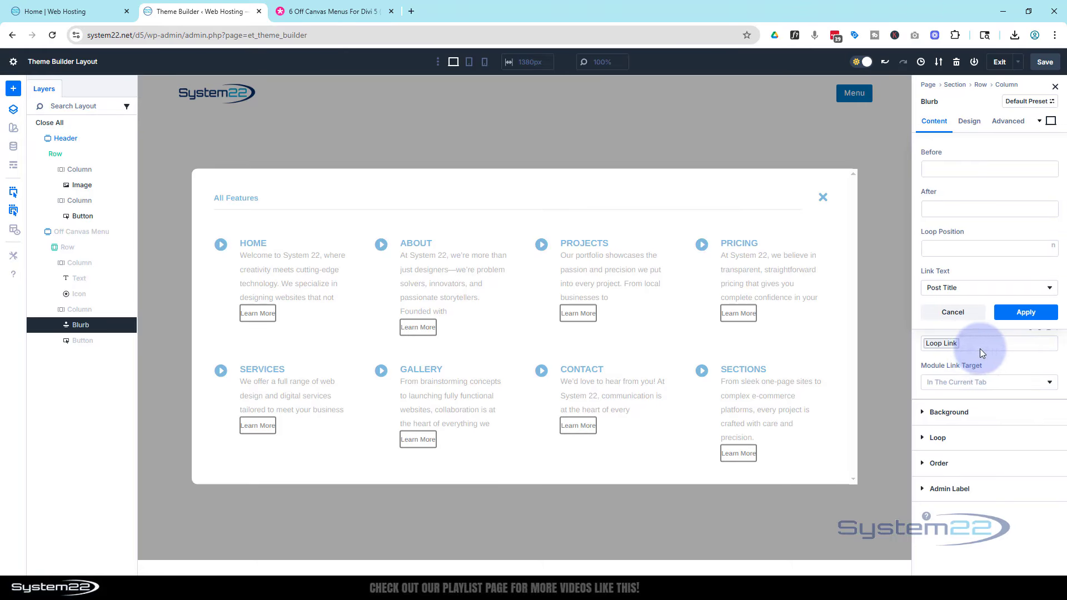
click(1036, 313)
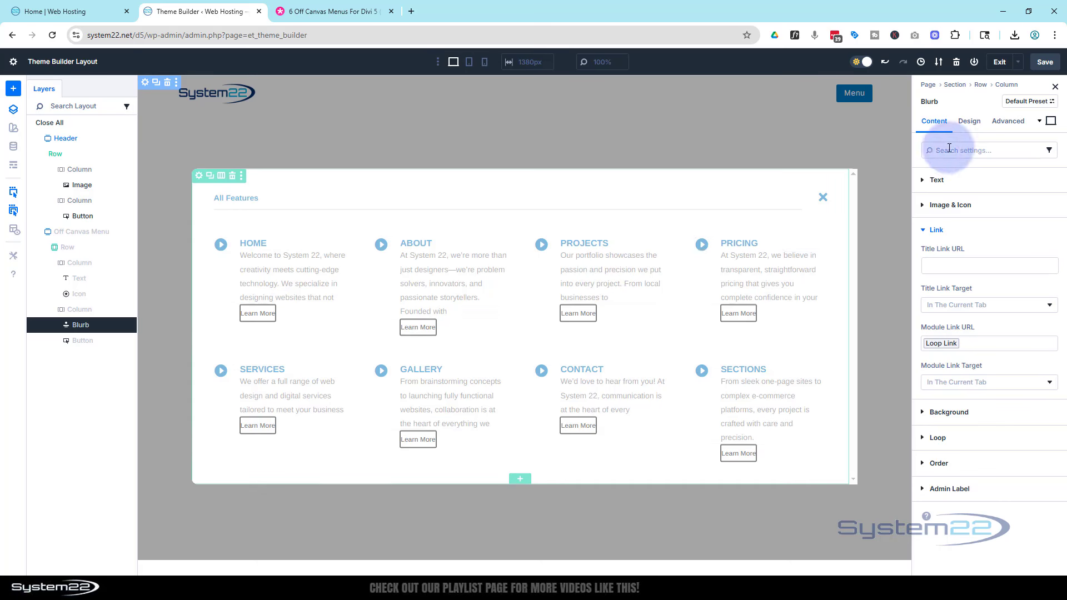
Step: Set the looped blurb's minimum height to 150 px
click(974, 126)
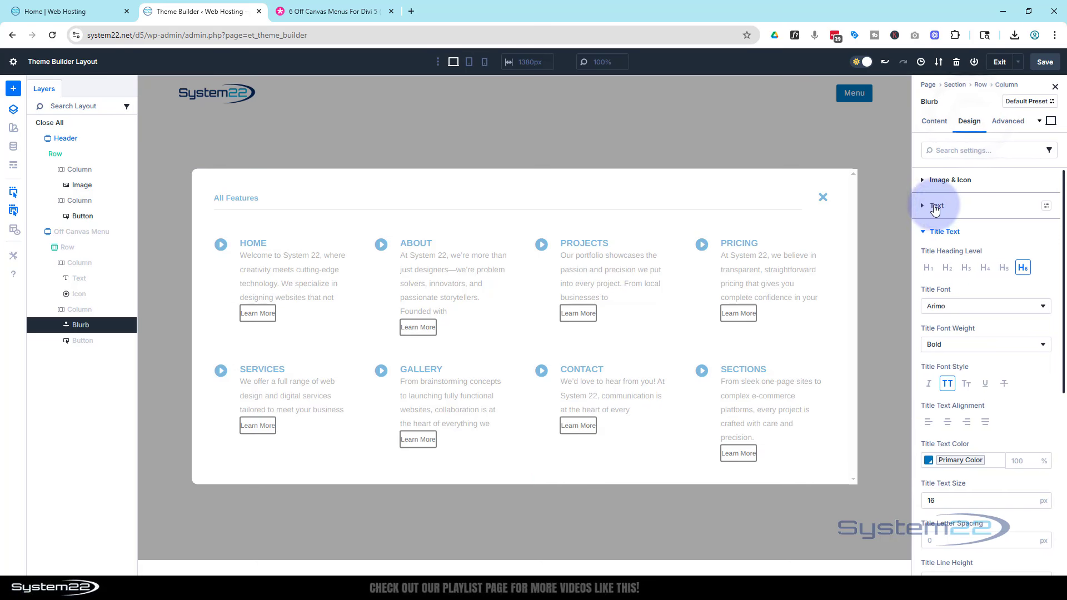
click(922, 233)
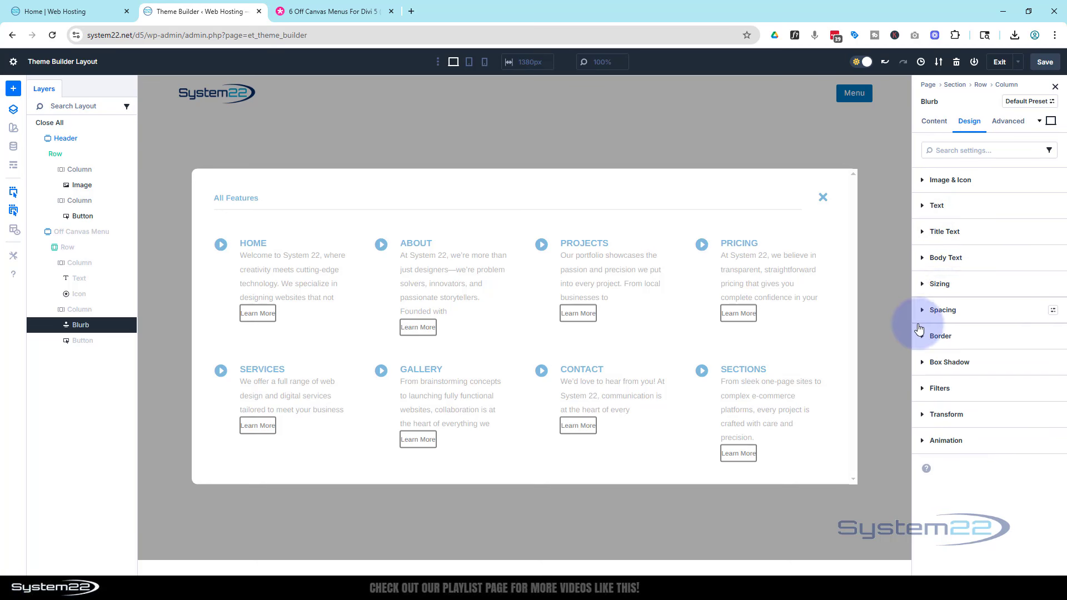
click(922, 285)
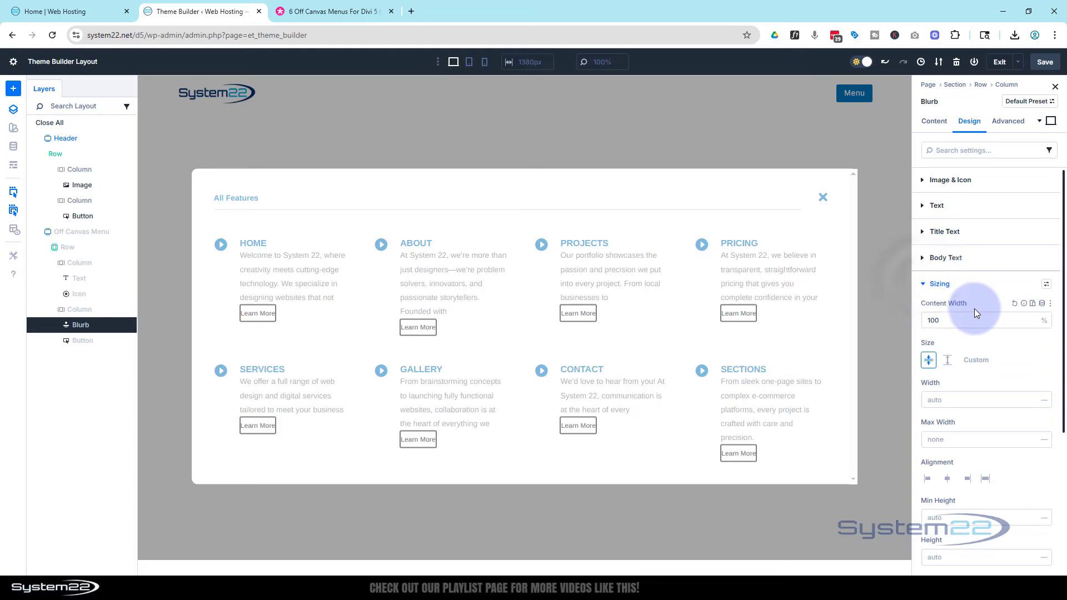
scroll(975, 306, down, 2)
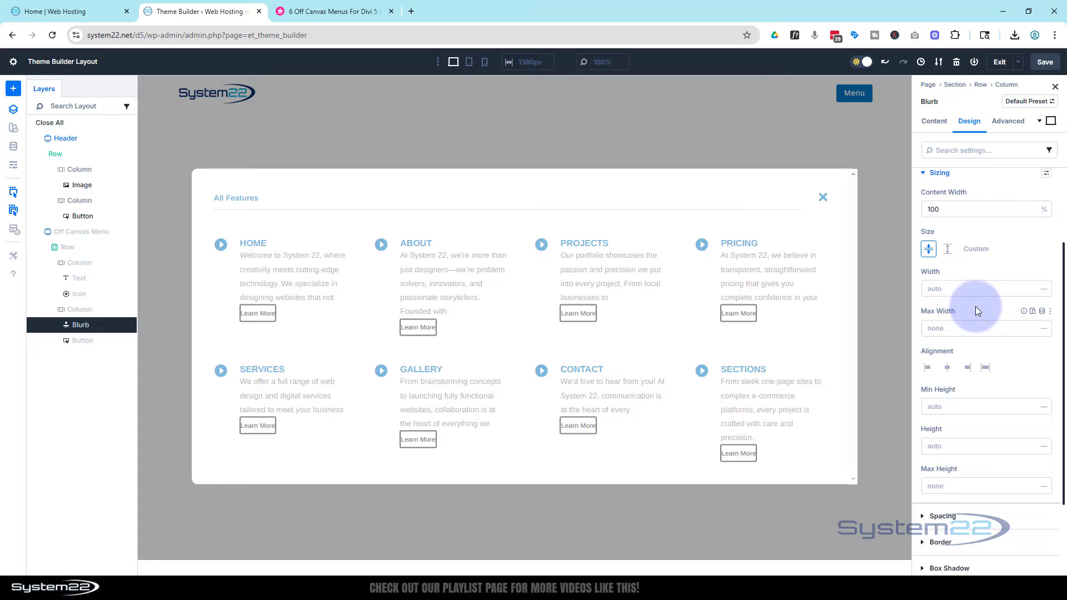
click(937, 406)
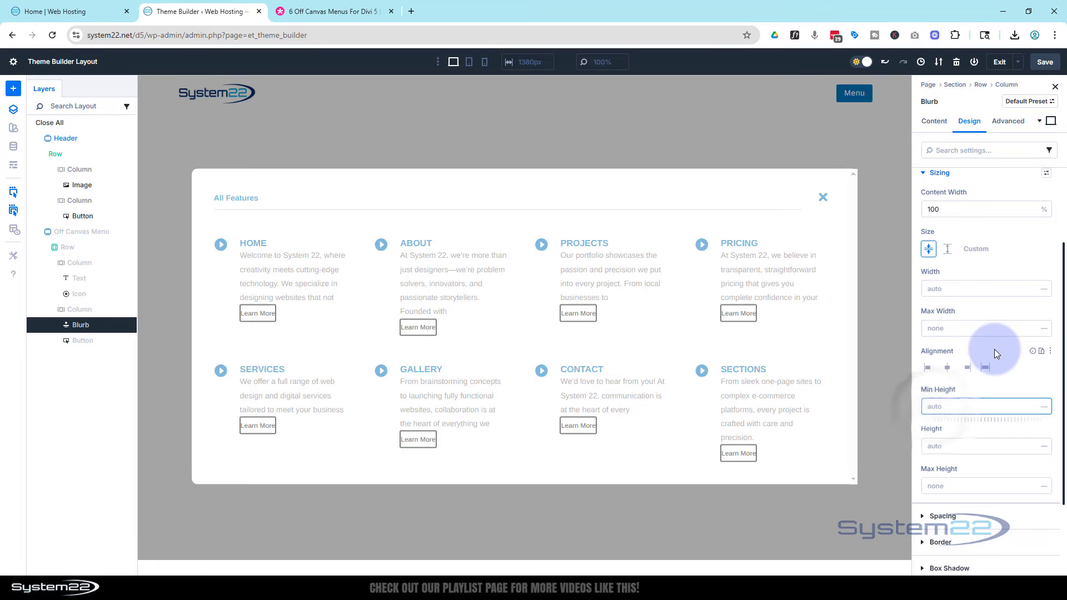
text(150)
click(984, 391)
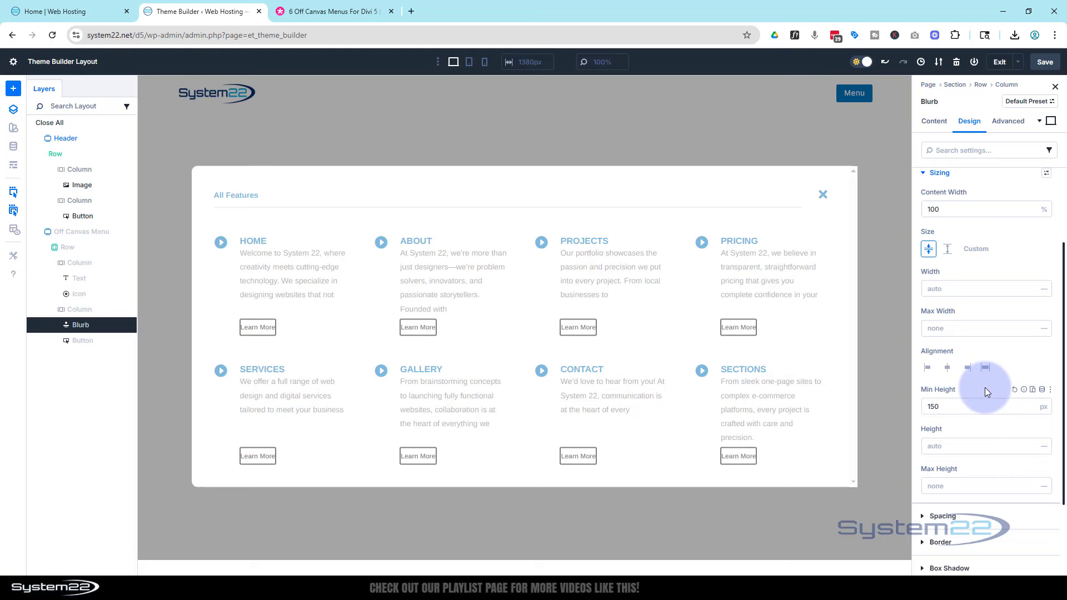
Step: Change the looped button's text to "More Info" and set its link URL to the Loop Link dynamic content
click(250, 331)
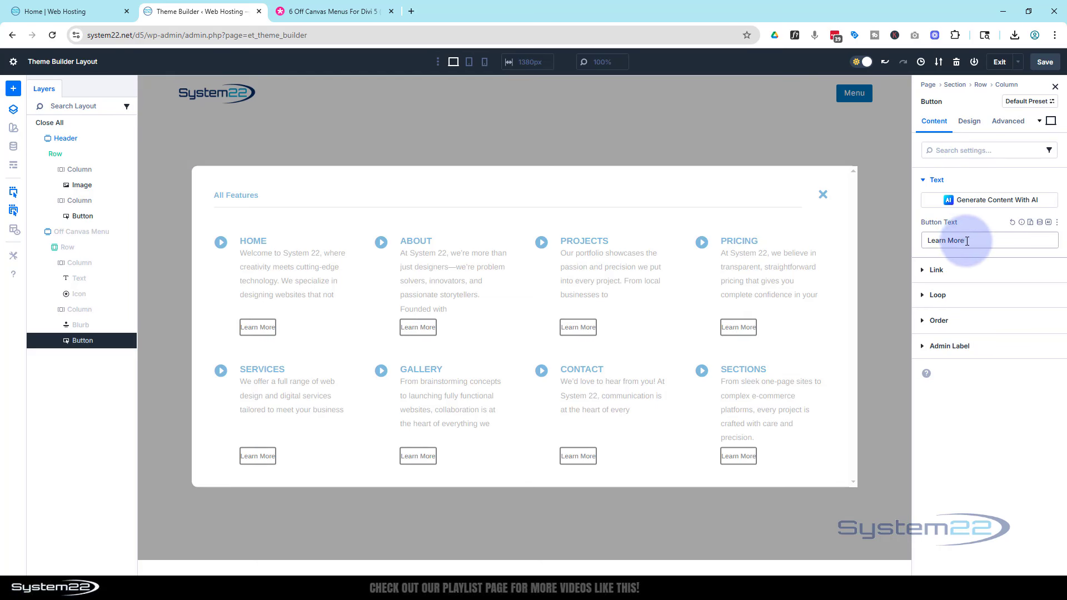
drag(967, 241, 927, 243)
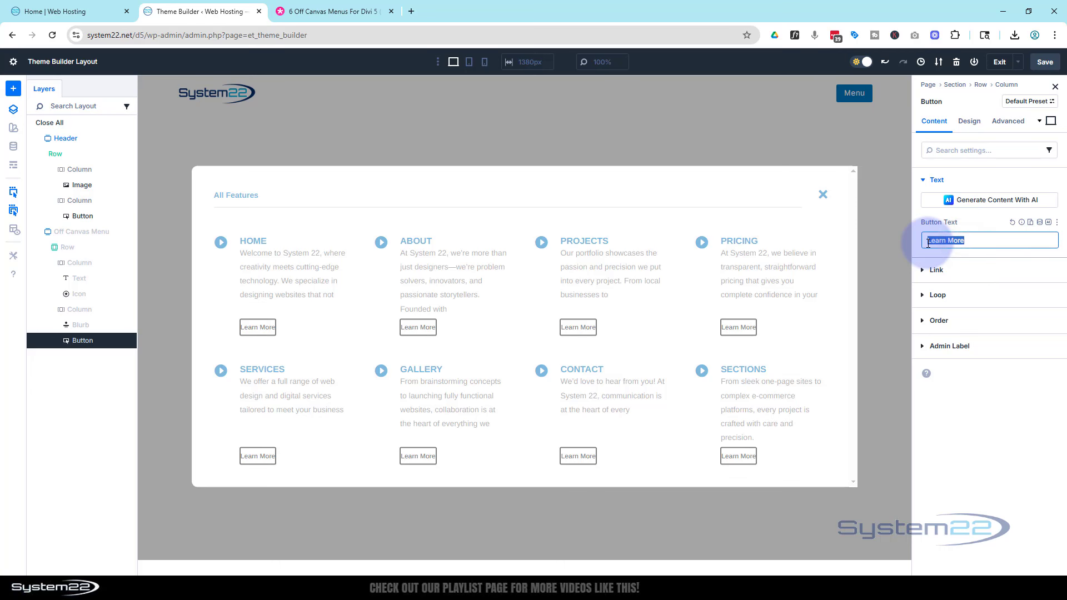
text(More Info)
click(923, 270)
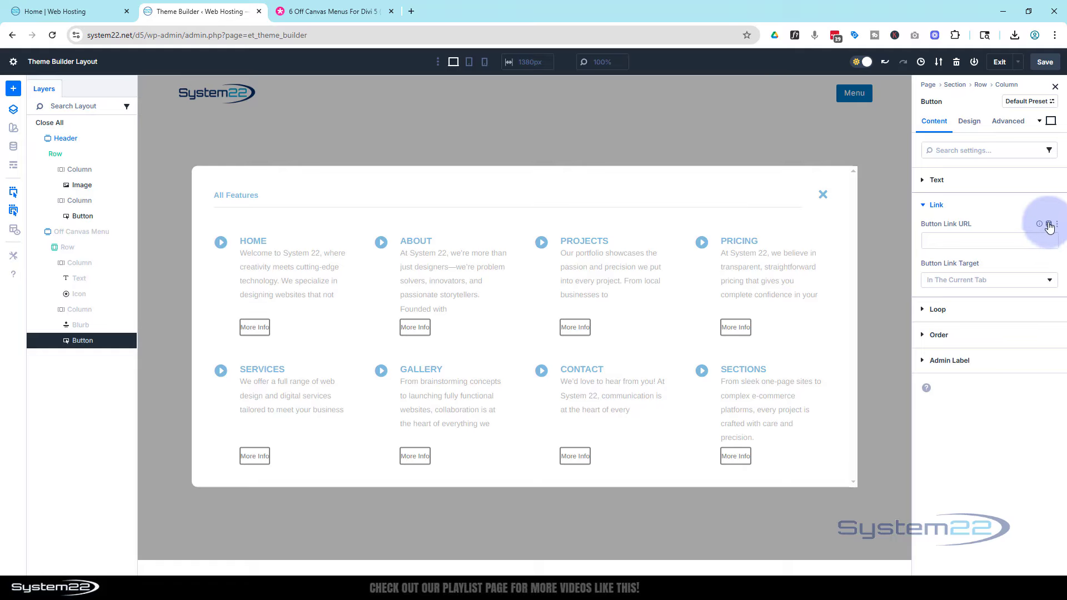
click(1048, 223)
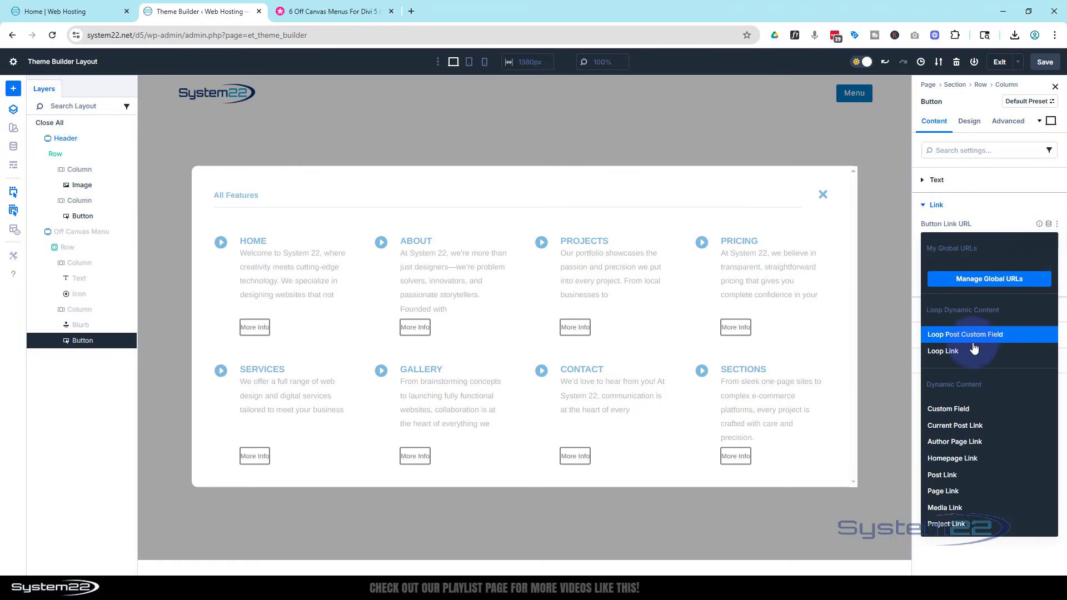
click(954, 351)
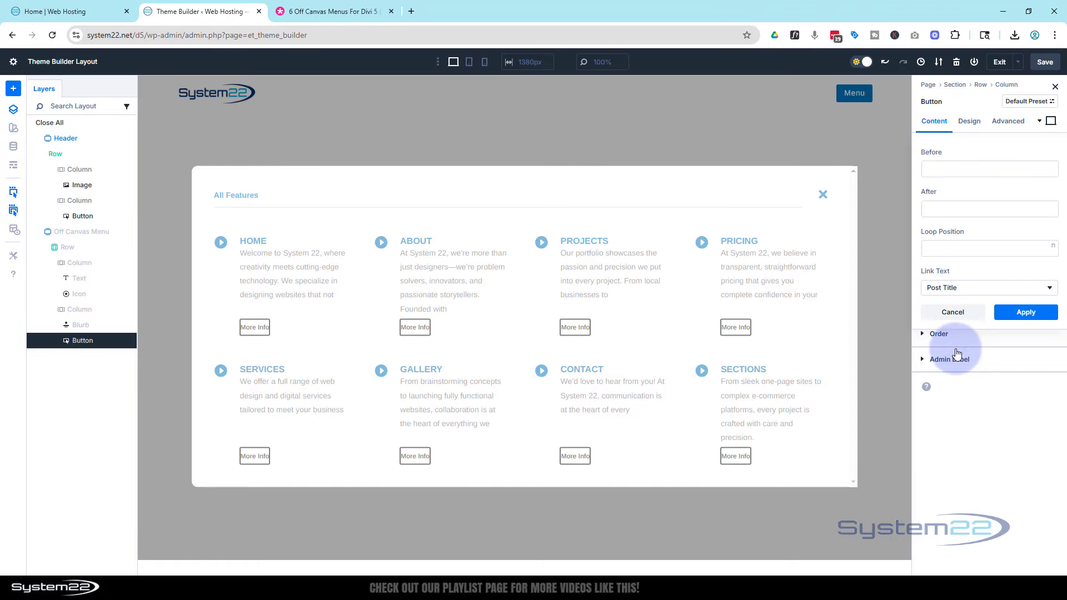
click(1023, 313)
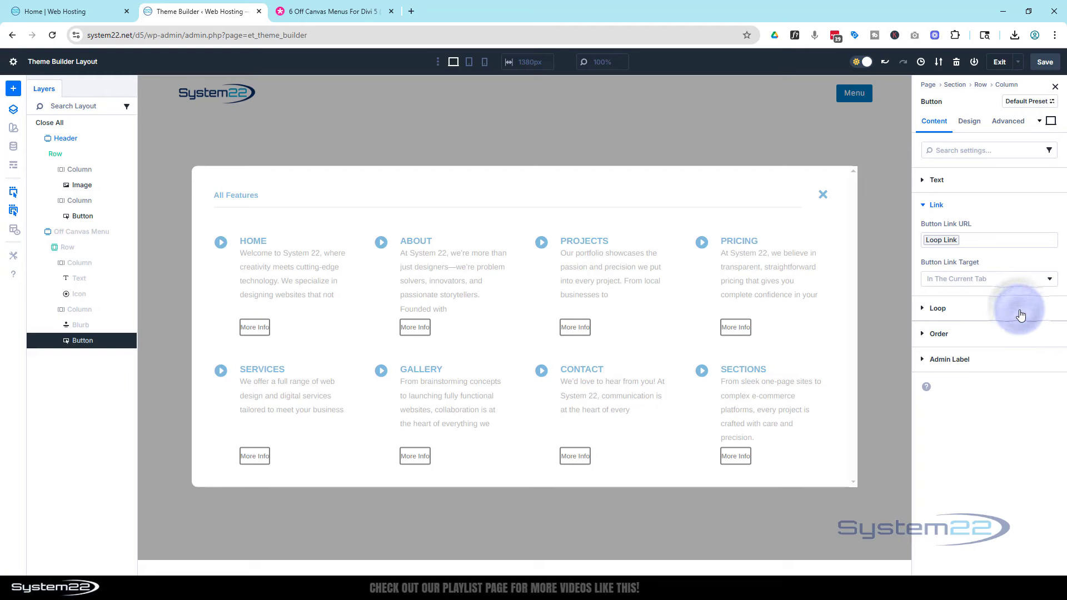
Step: Set the looped button's background color to the global Primary Color
click(970, 122)
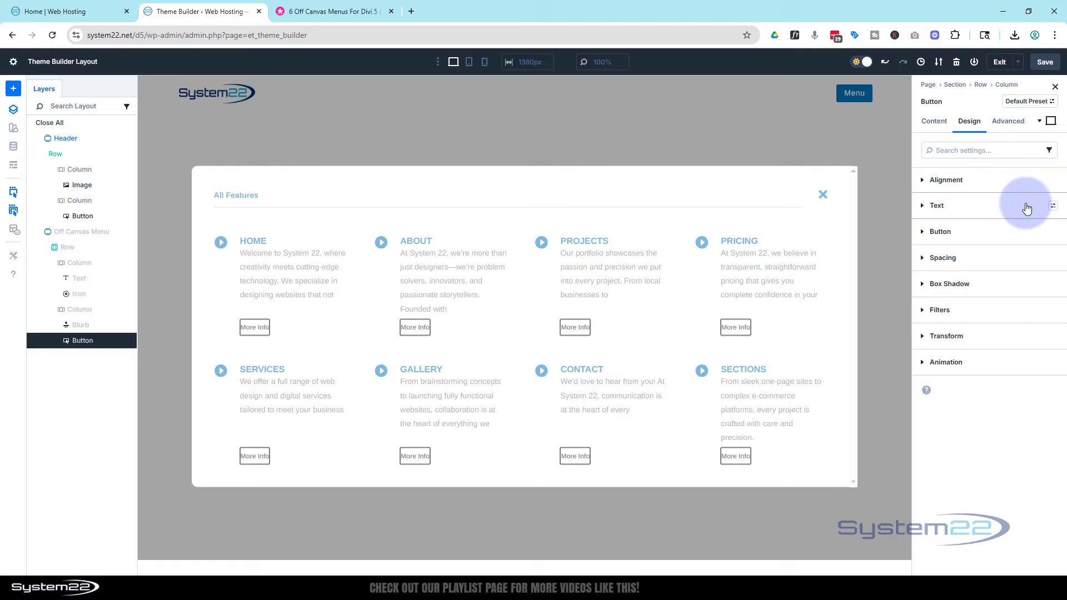
click(925, 232)
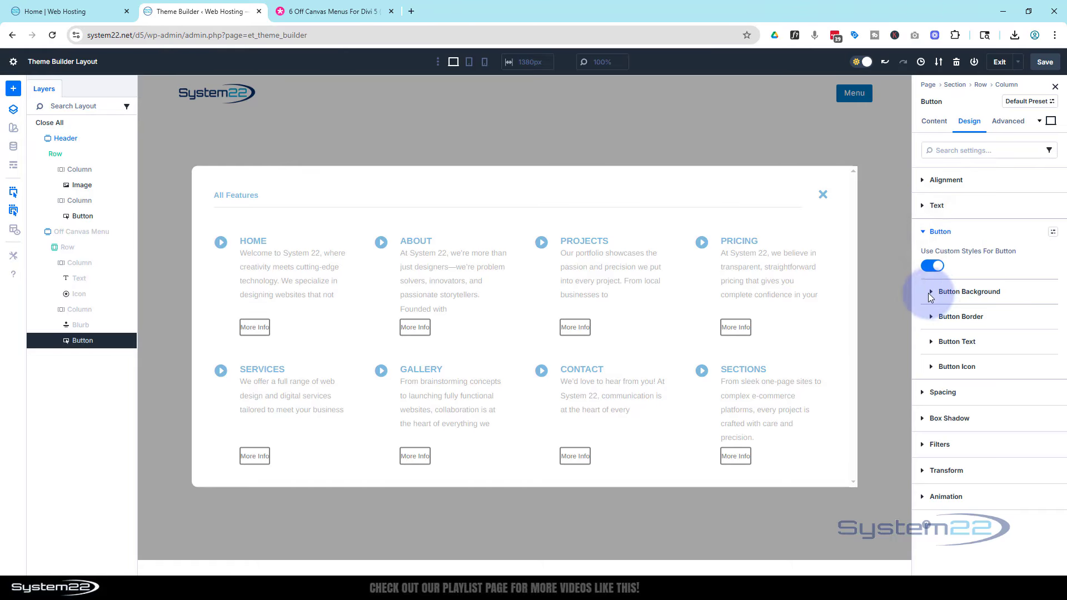
click(933, 292)
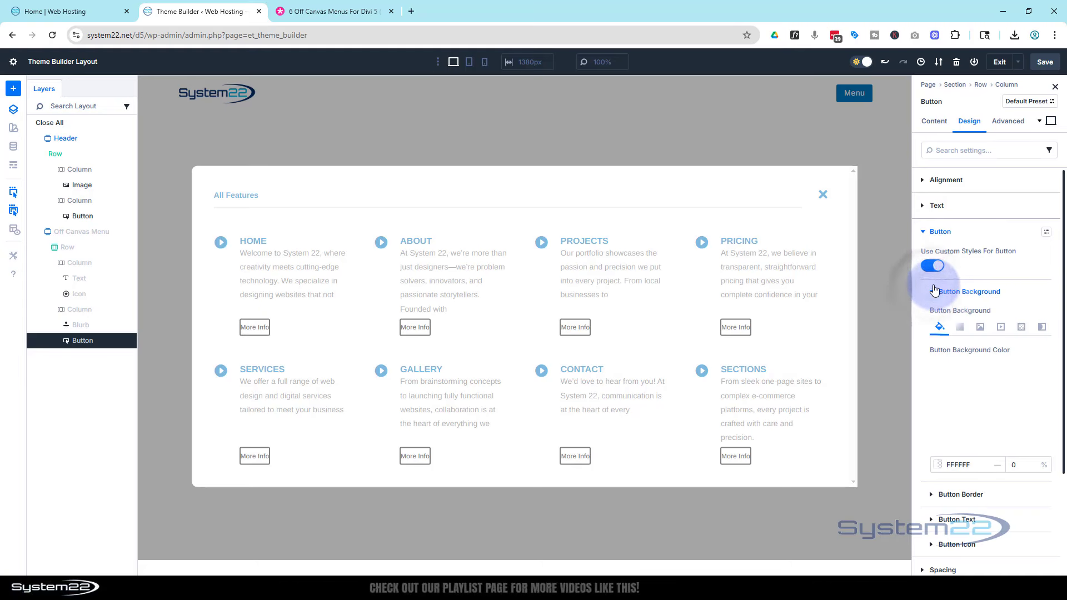
click(953, 388)
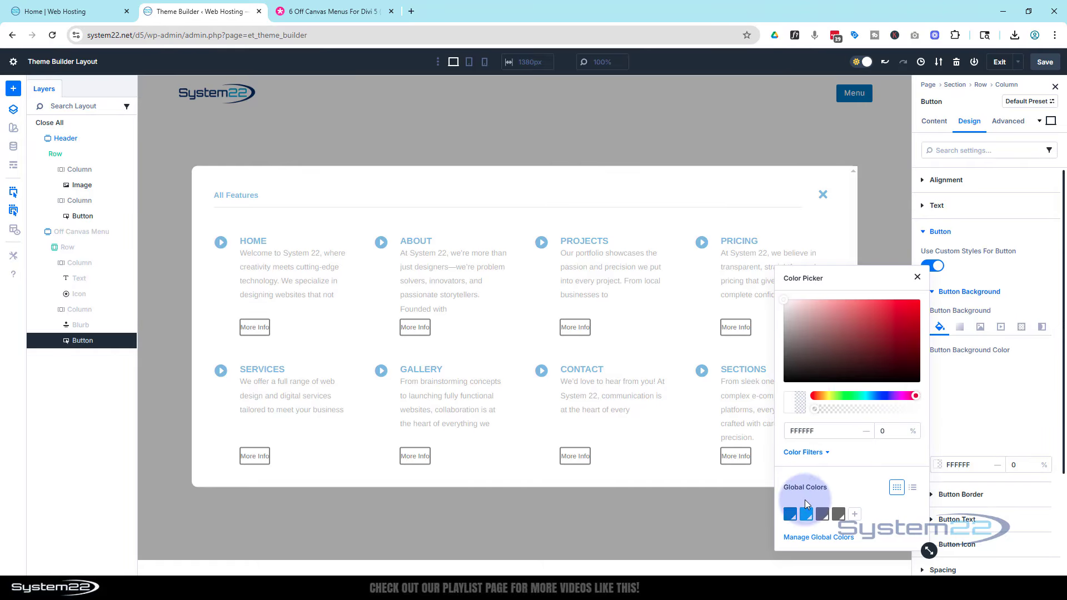
click(790, 514)
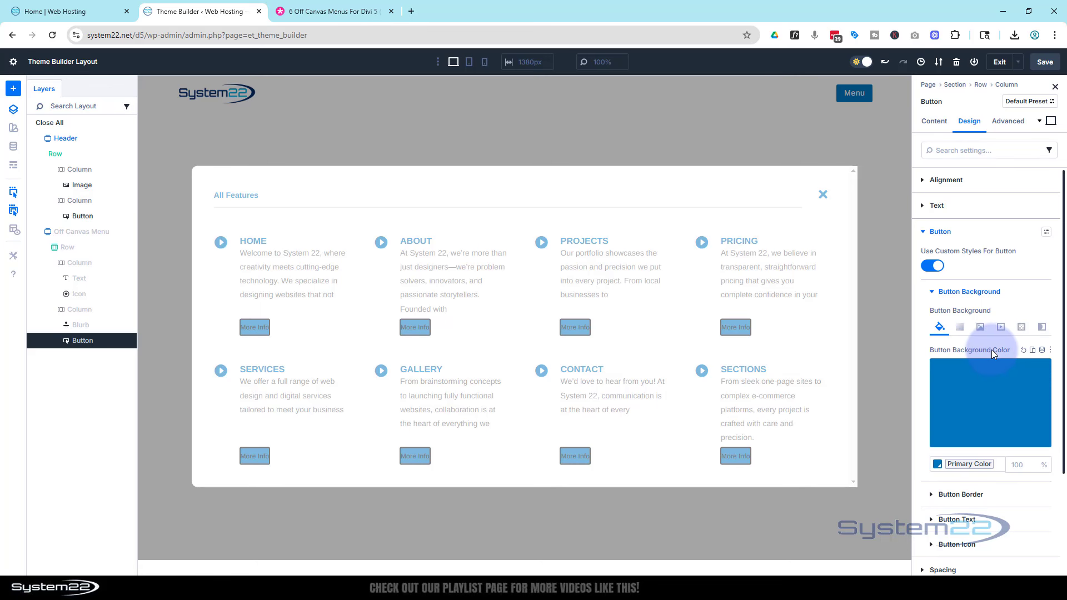
Step: Set the looped button's border width to 0 px
scroll(991, 349, down, 2)
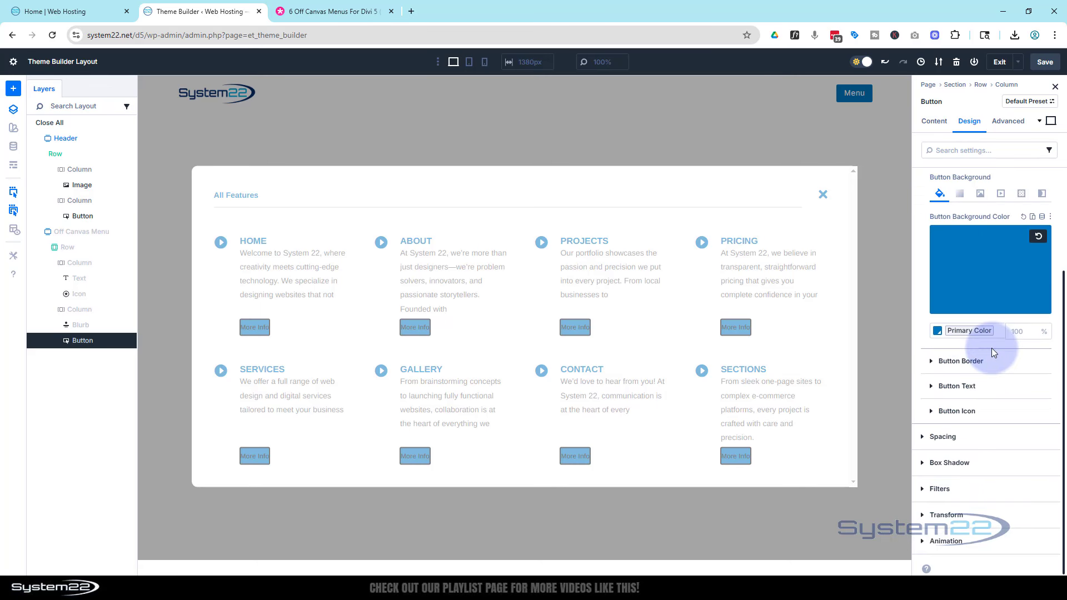
click(934, 362)
scroll(1035, 402, down, 2)
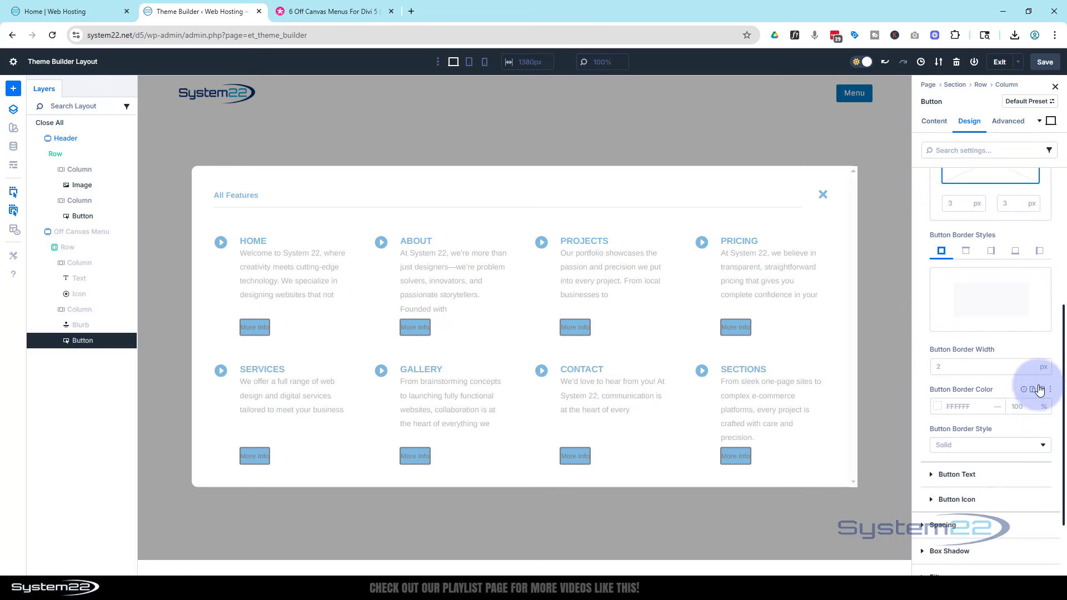
click(1031, 369)
click(1030, 369)
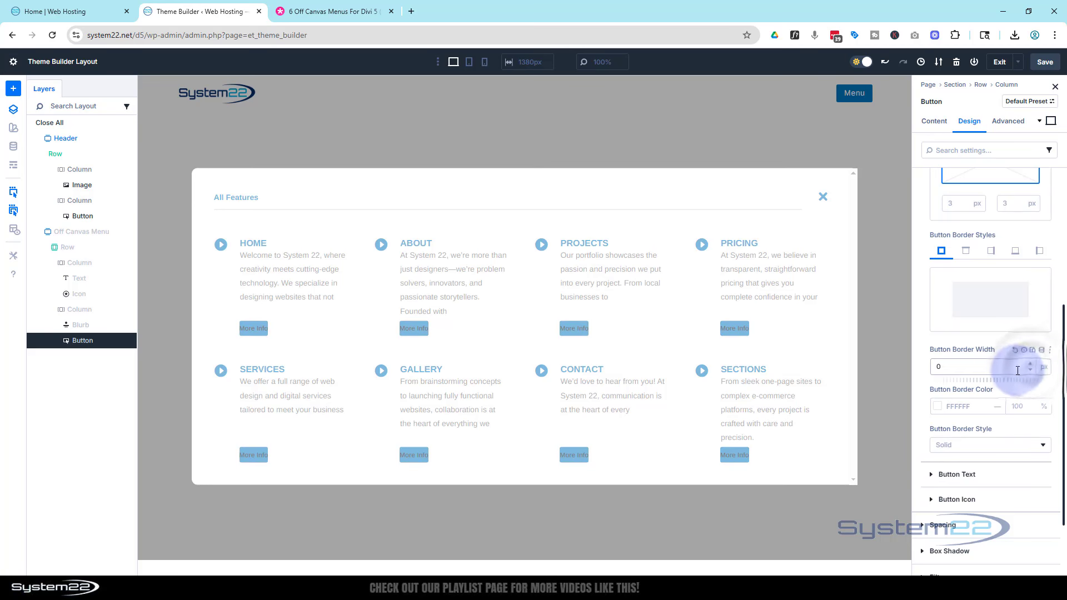
Step: Set the looped button's text color to white (FFFFFF)
scroll(1012, 370, down, 2)
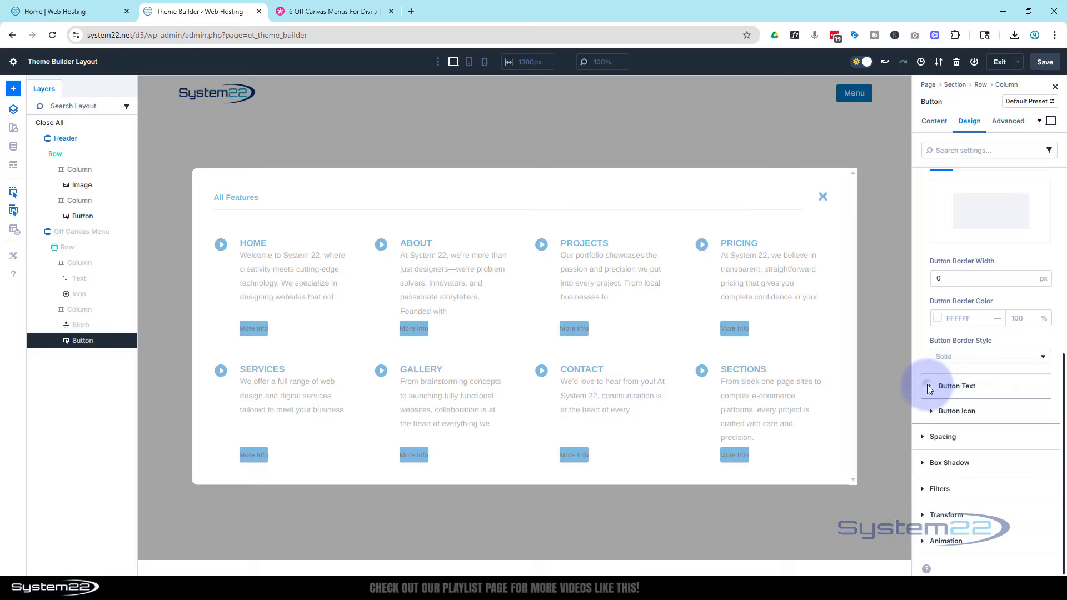
click(933, 391)
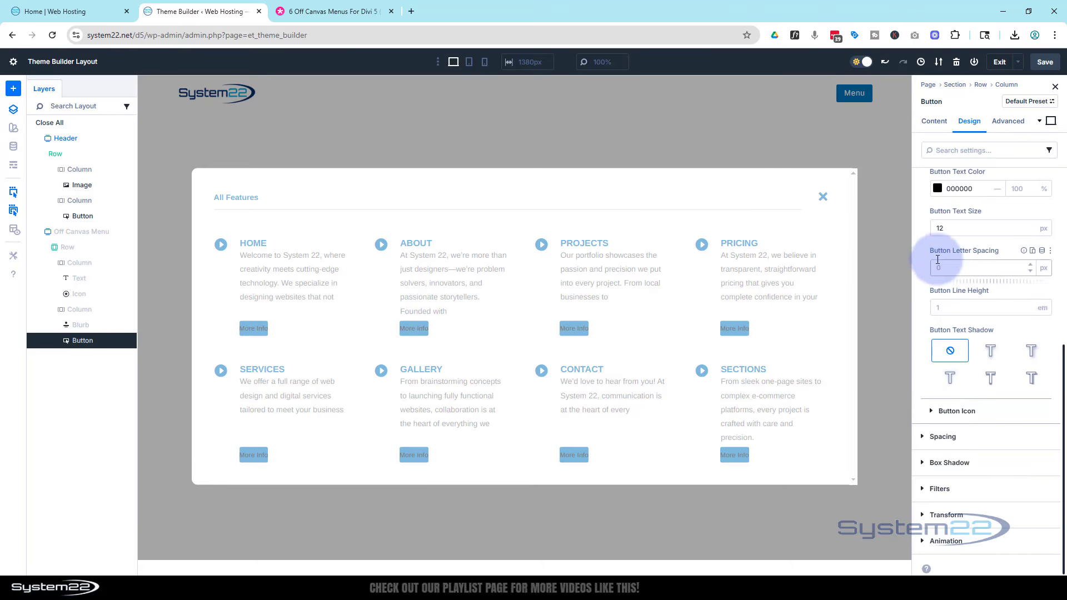
click(938, 190)
drag(798, 211, 770, 202)
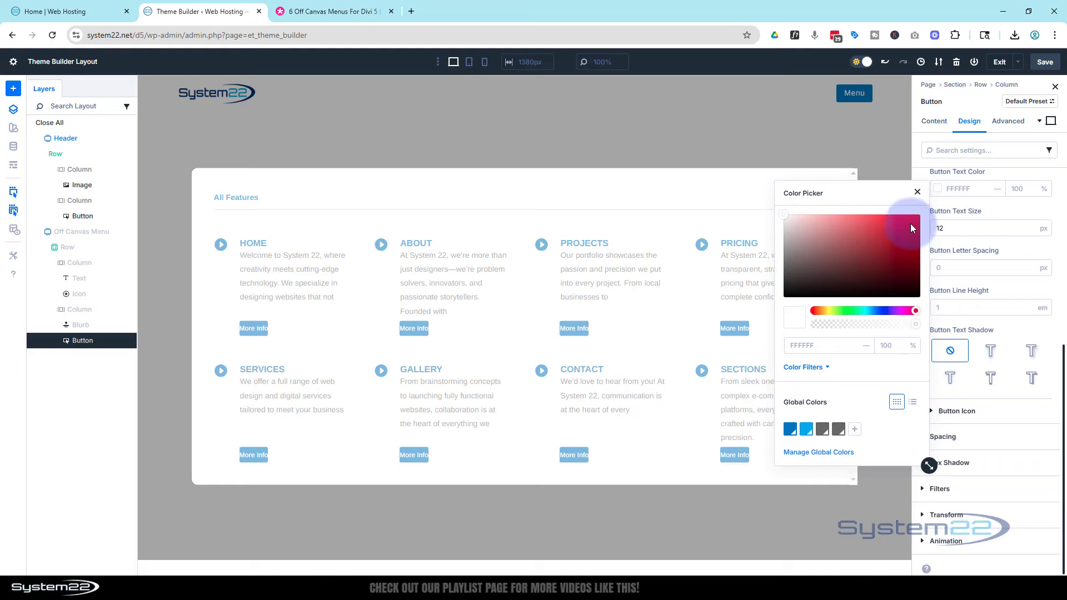
click(917, 192)
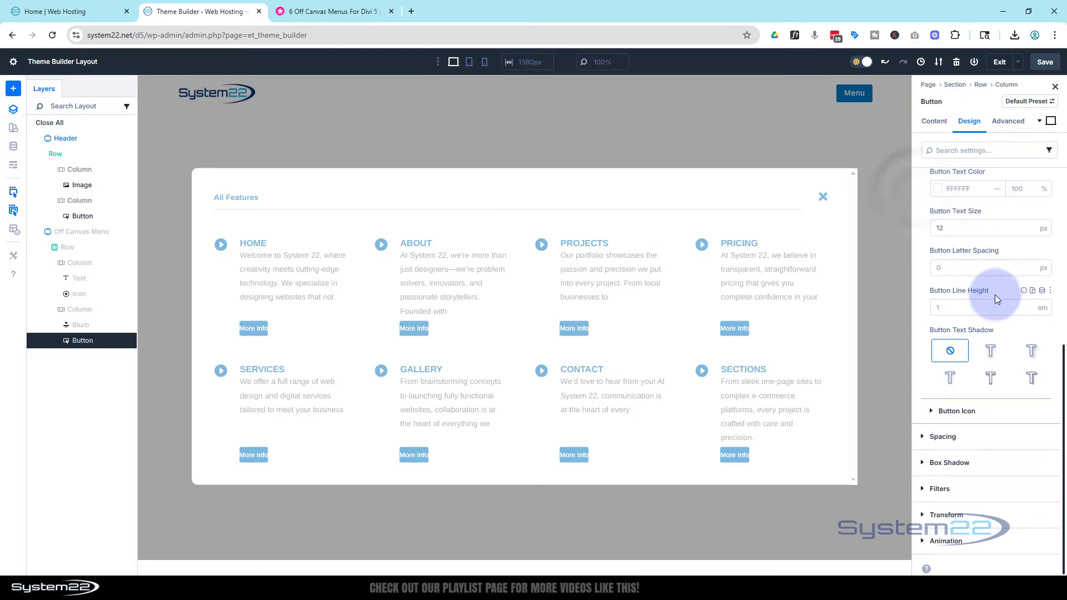
Step: Turn off the looped button's icon
click(931, 411)
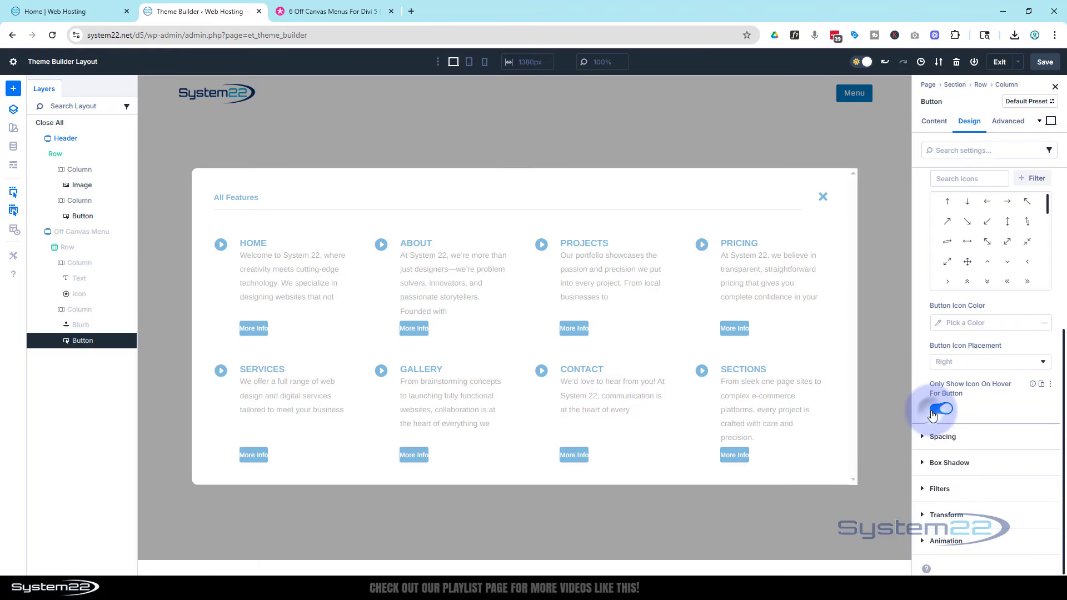
click(937, 410)
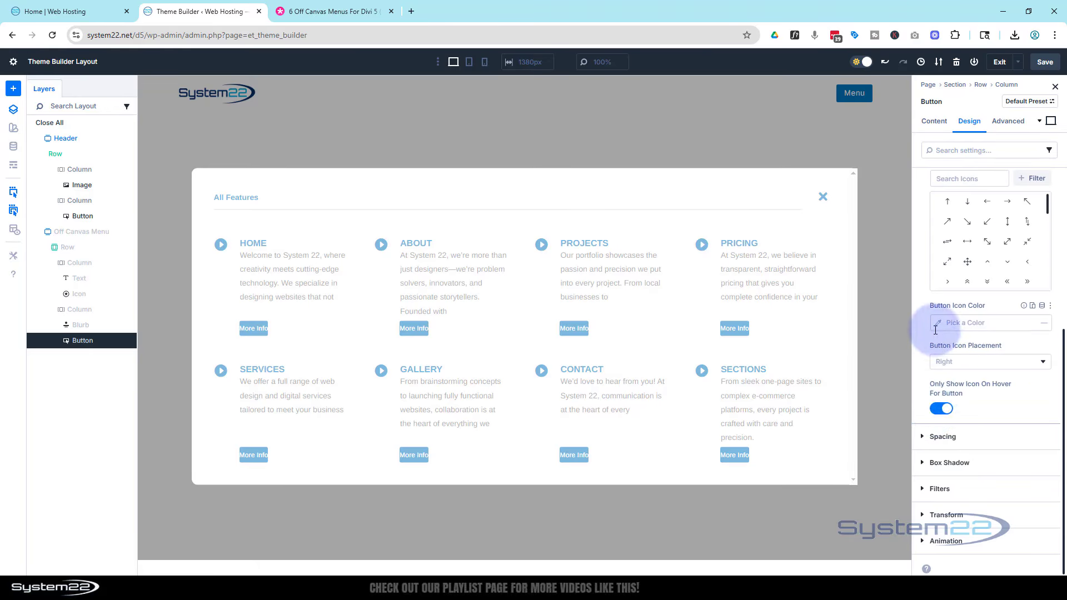
scroll(932, 331, up, 3)
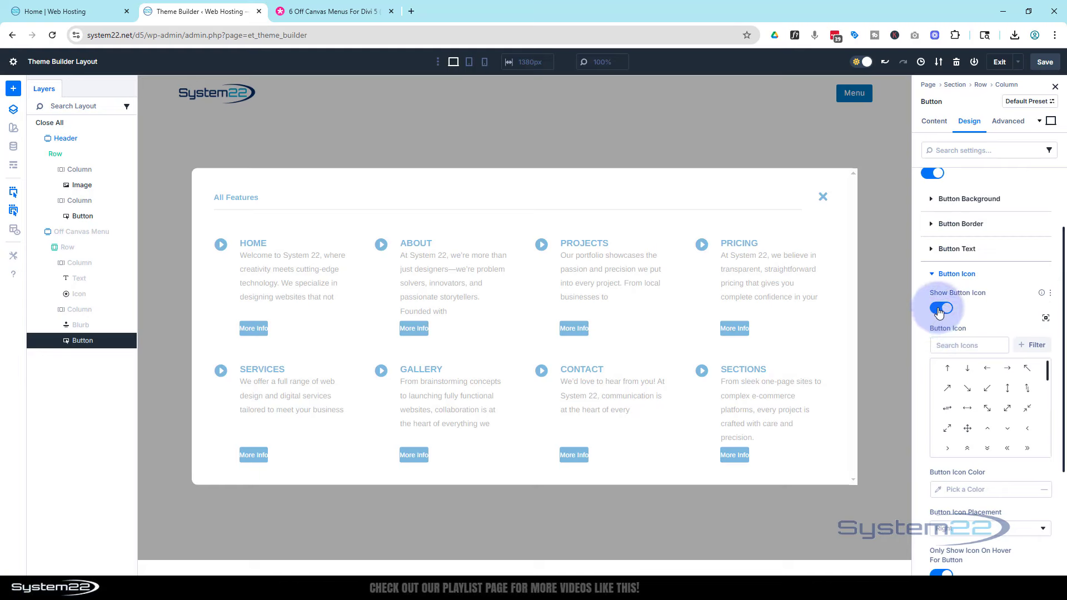
click(939, 311)
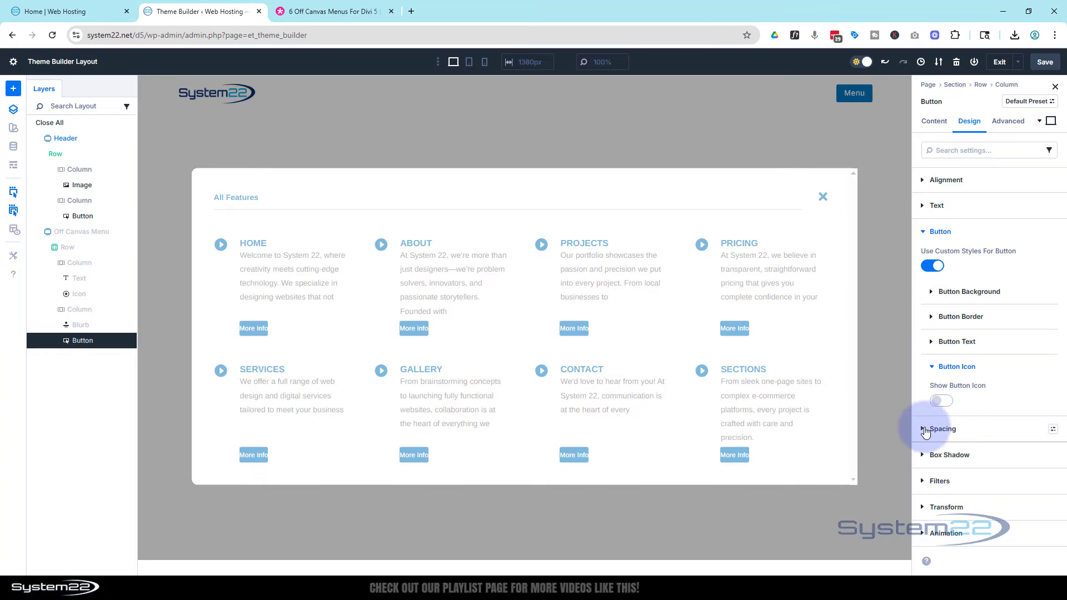
Step: Set the looped button's left and right padding to 15 px
click(924, 428)
click(938, 413)
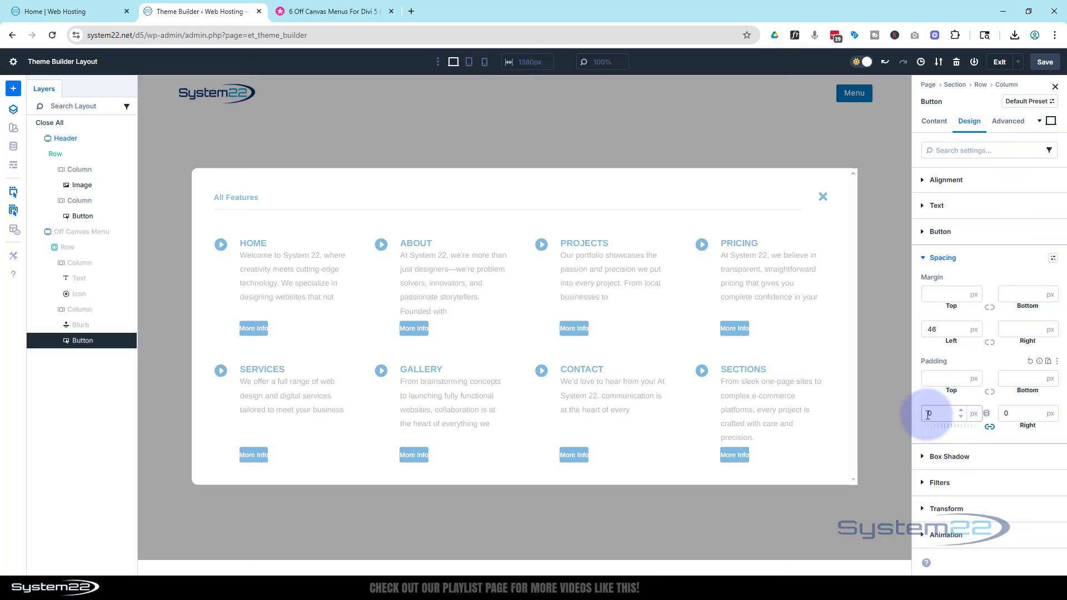
click(929, 414)
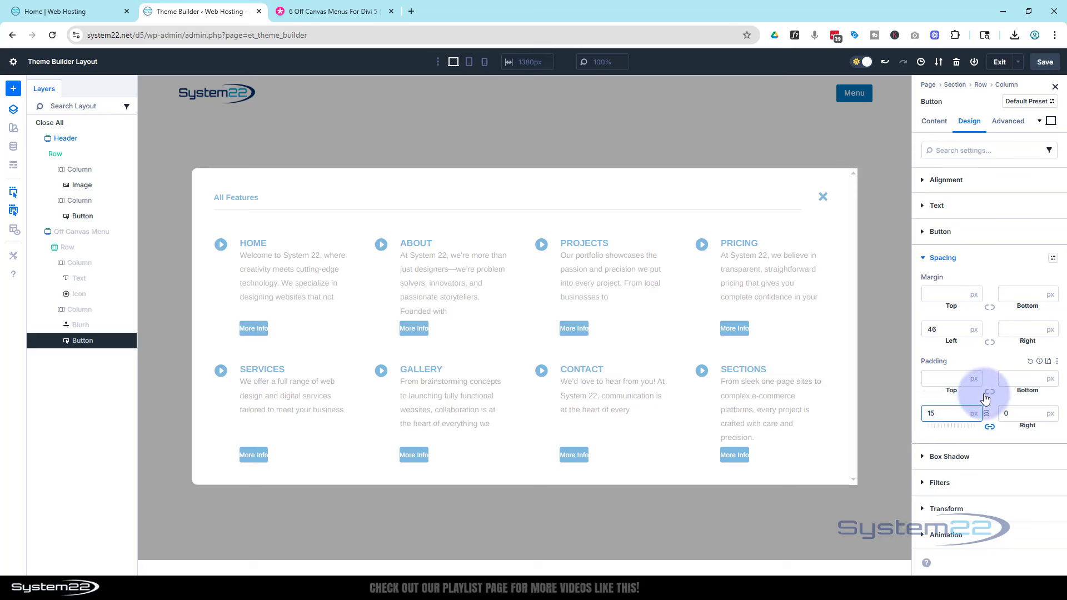
click(970, 395)
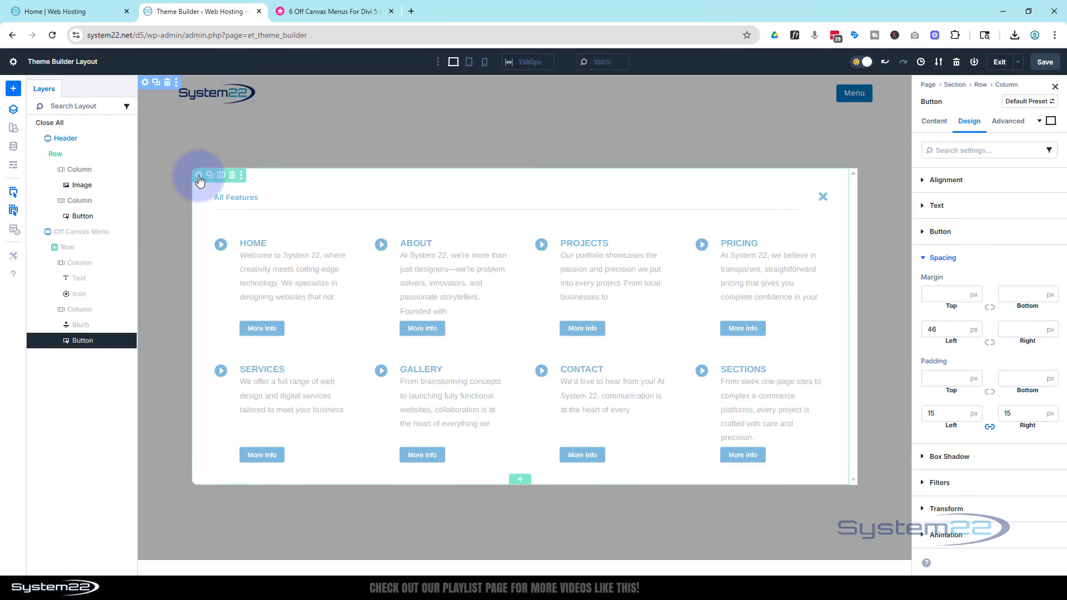
Step: Set the off-canvas menu row's background color to black (000000) at 75% opacity
click(199, 177)
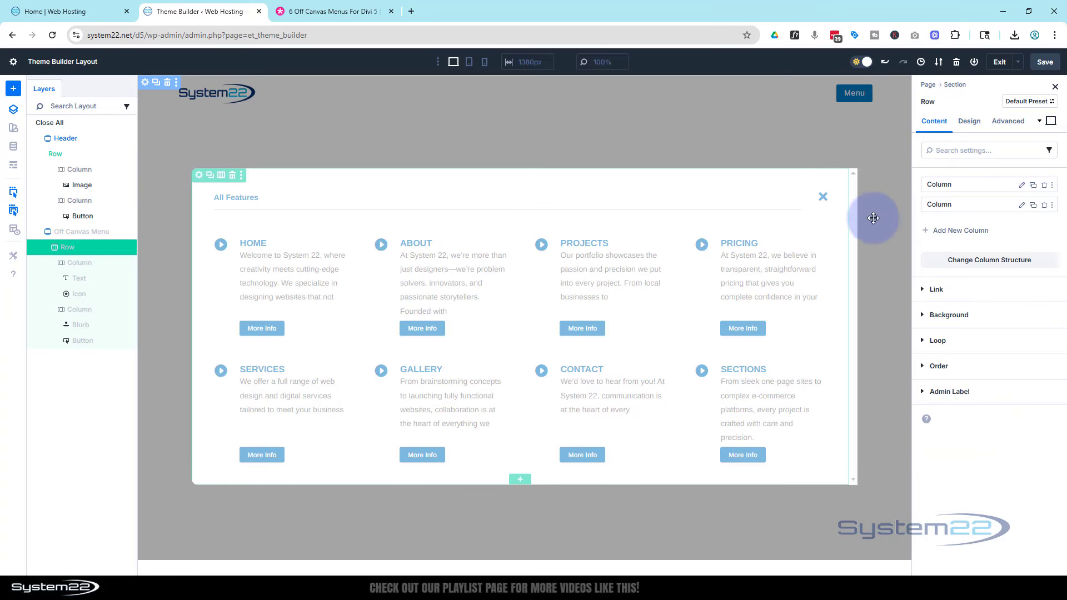
click(923, 315)
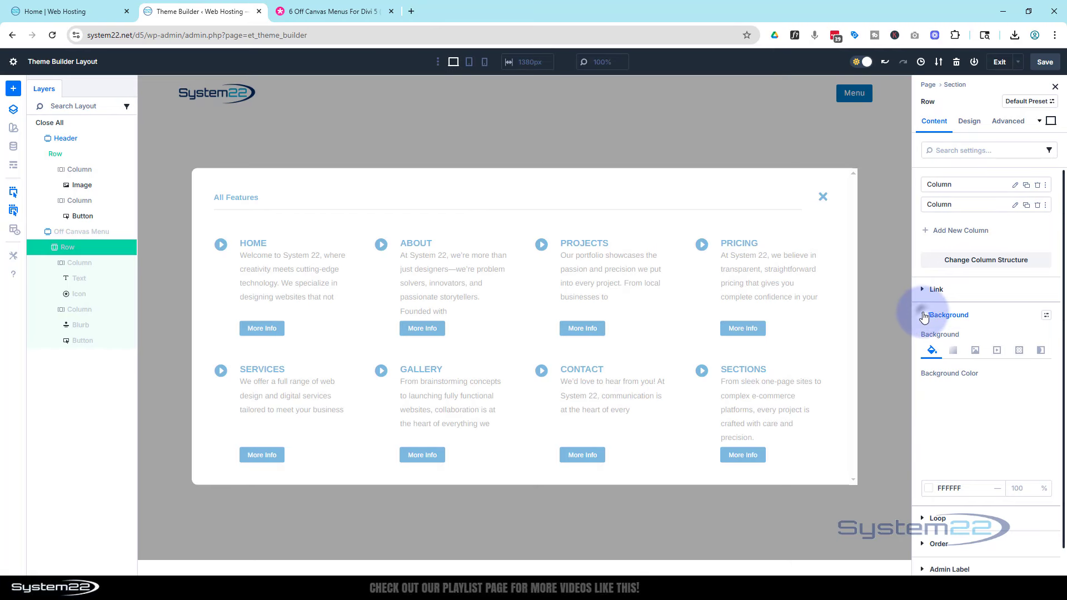
click(973, 410)
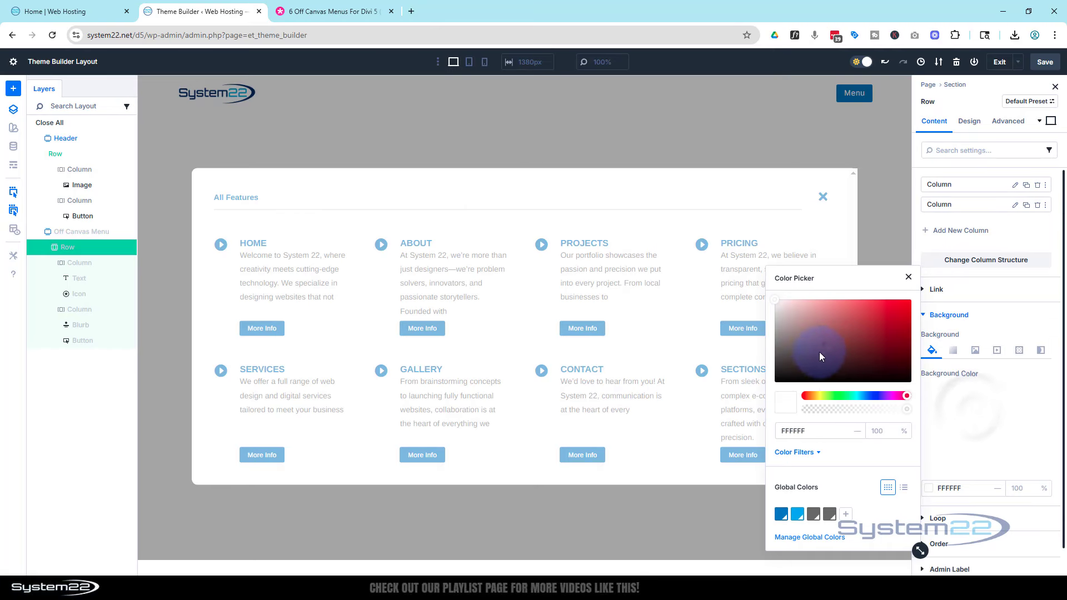
drag(820, 353, 769, 389)
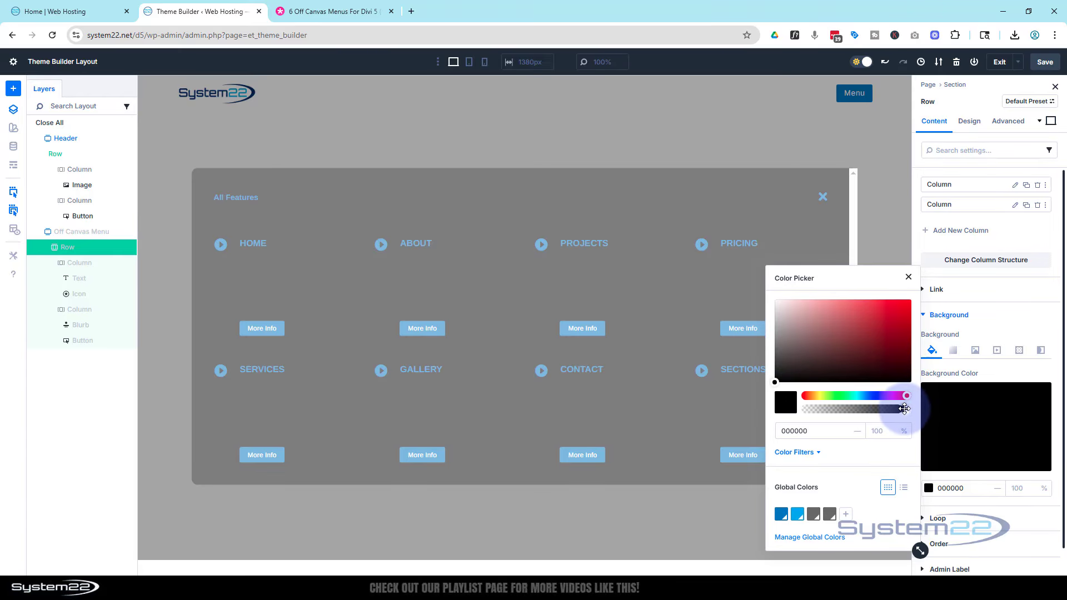
drag(905, 409, 884, 410)
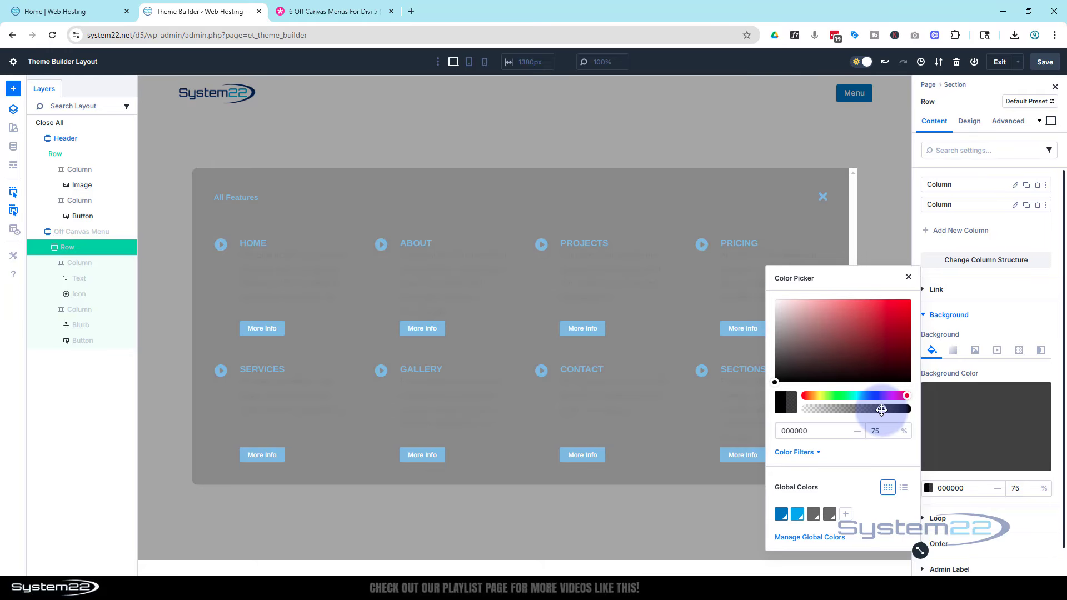
click(909, 279)
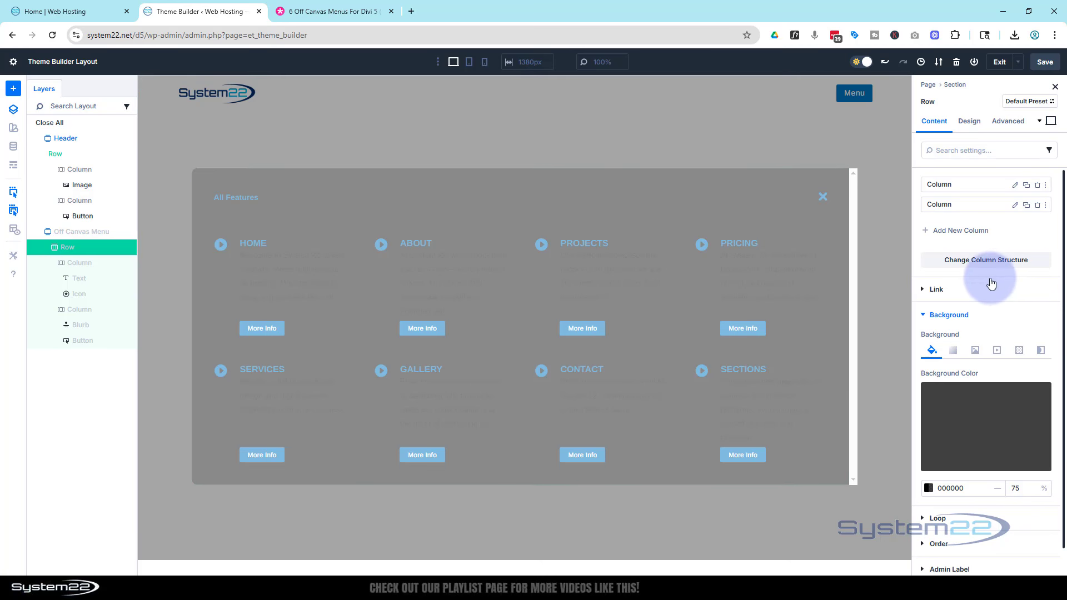
click(924, 317)
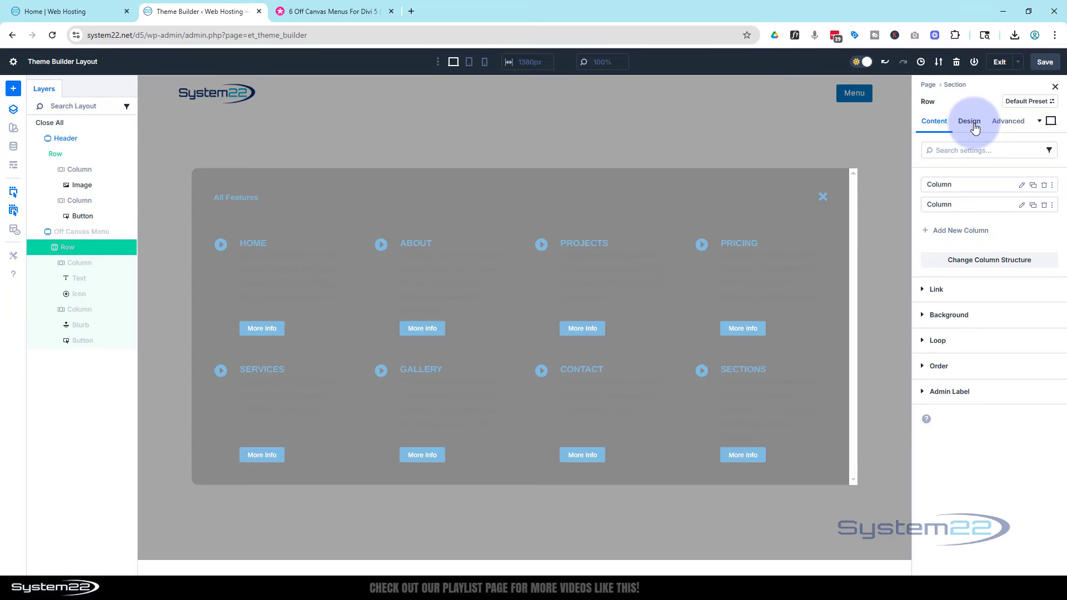
Step: Give the off-canvas menu row a 1 px border in the global Primary Color
click(970, 121)
click(924, 260)
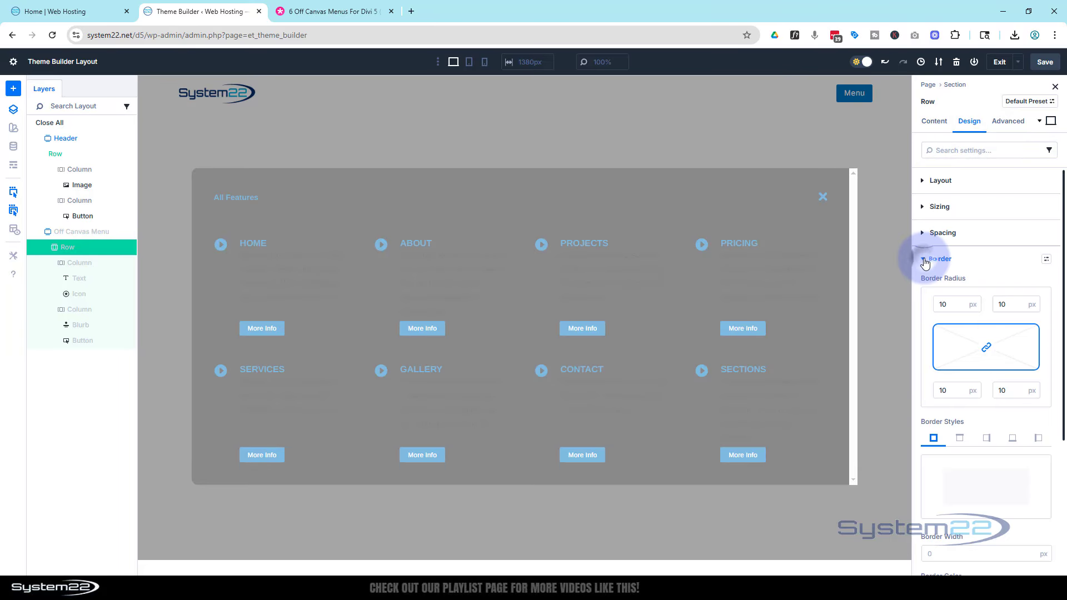
scroll(1002, 378, down, 3)
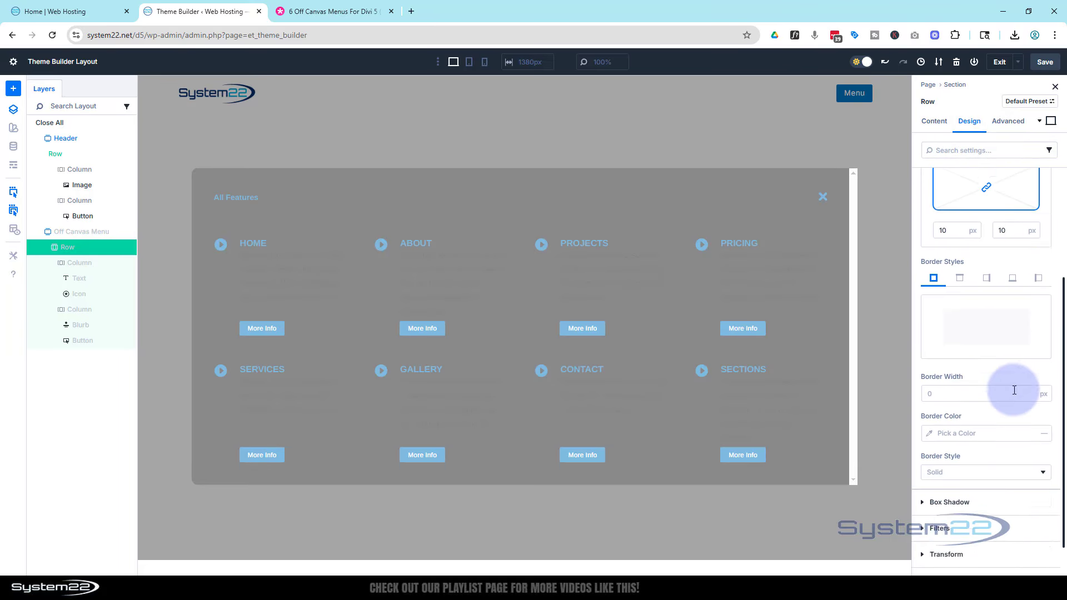
click(1032, 384)
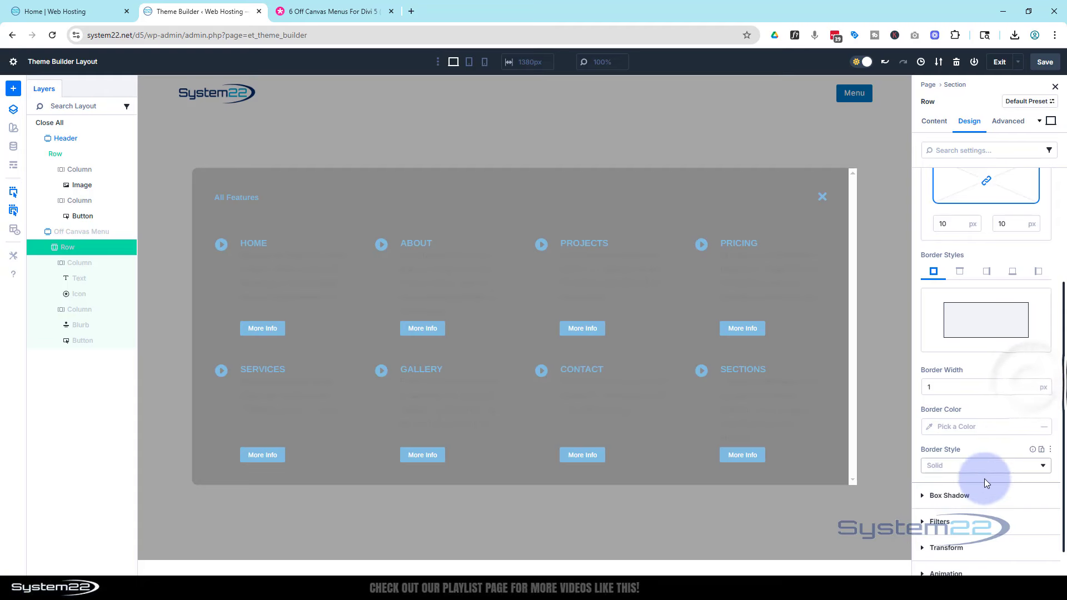
scroll(985, 438, down, 1)
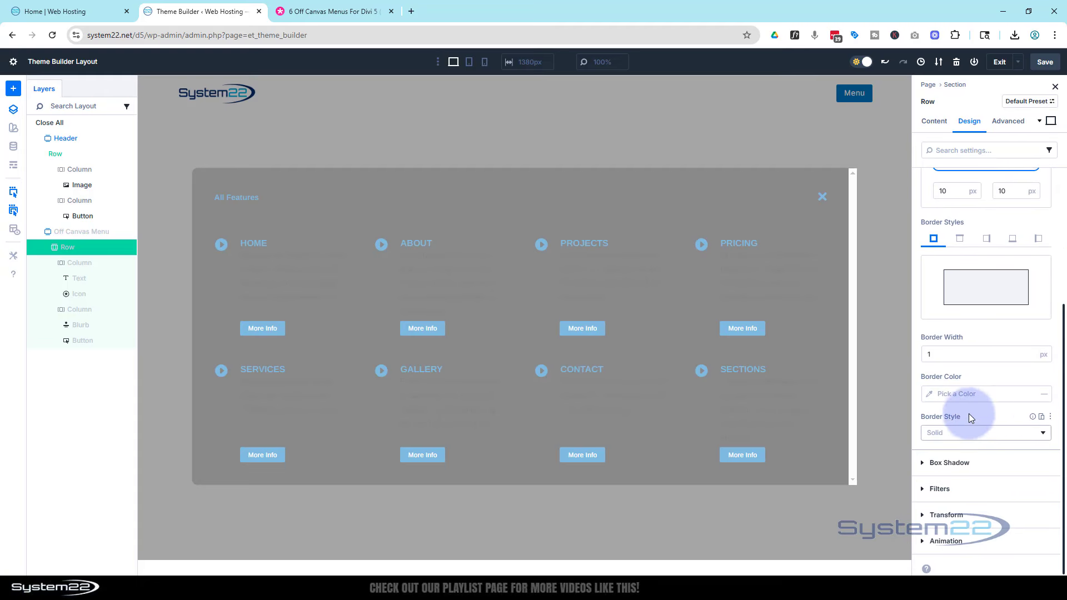
click(929, 393)
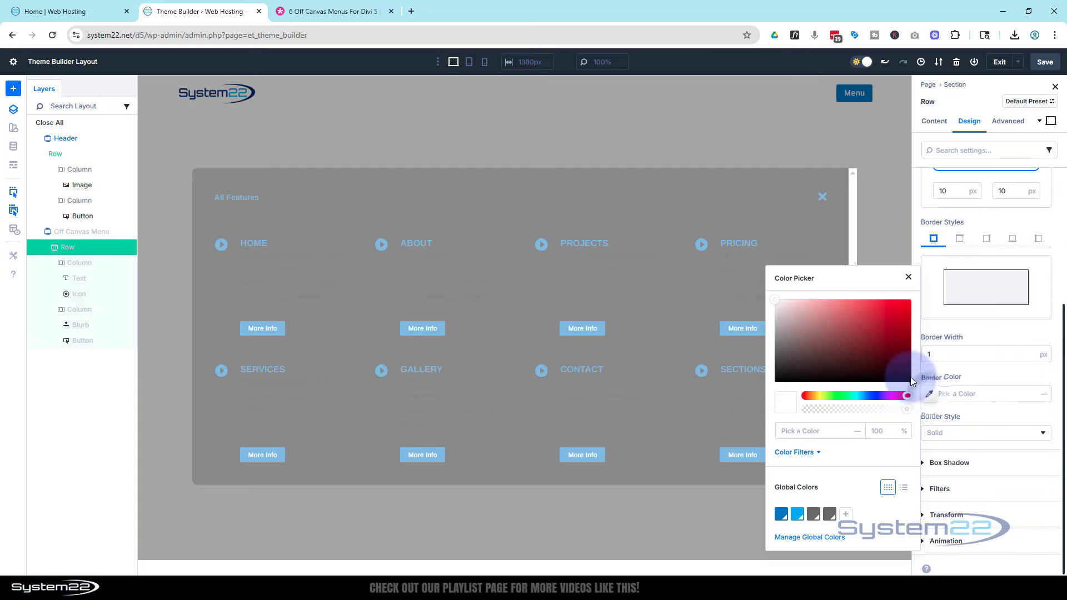
click(782, 514)
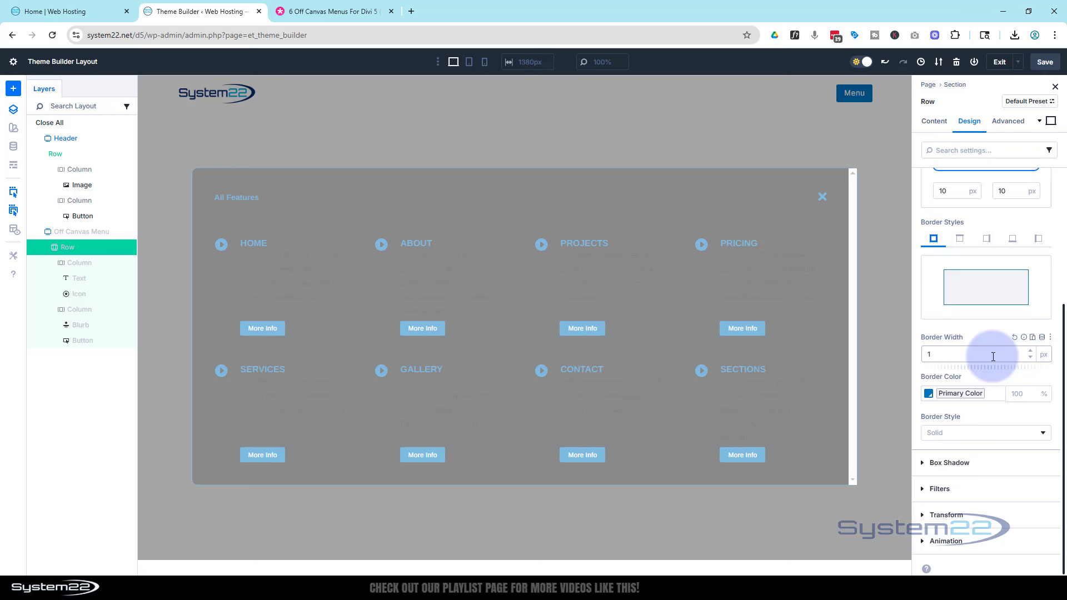
Step: Give the off-canvas menu row an outer box shadow with 2 px vertical offset and 18 px blur in the global Primary Color
click(926, 463)
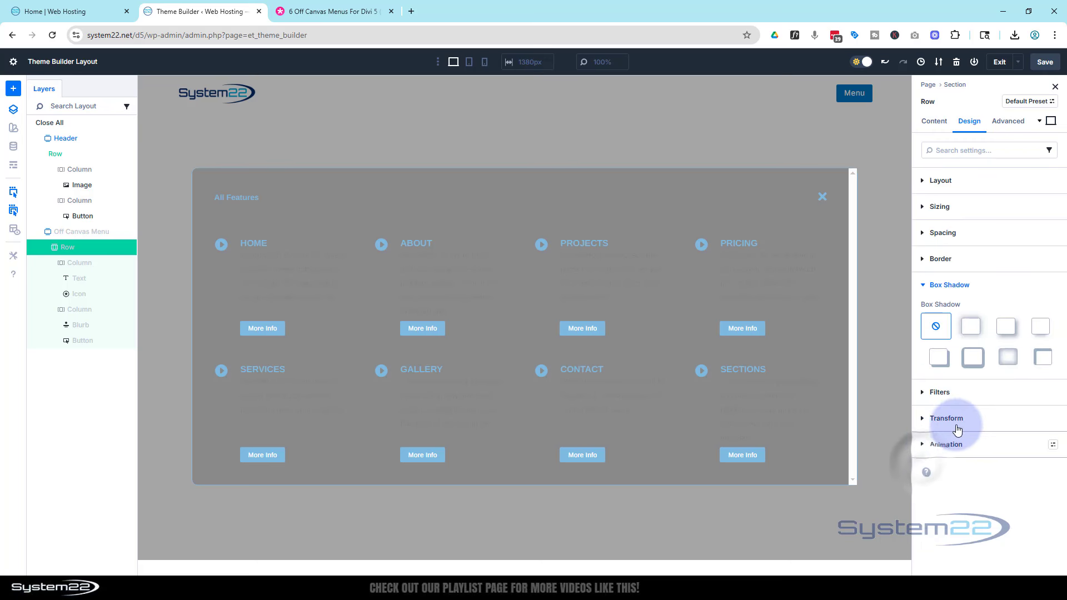
click(978, 332)
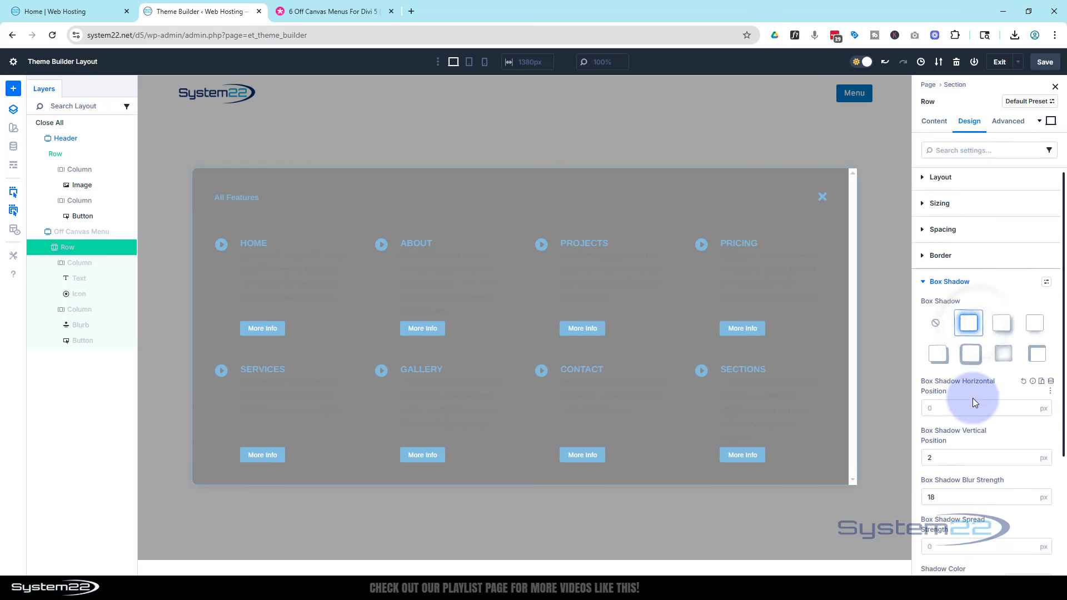
scroll(972, 398, down, 3)
click(929, 420)
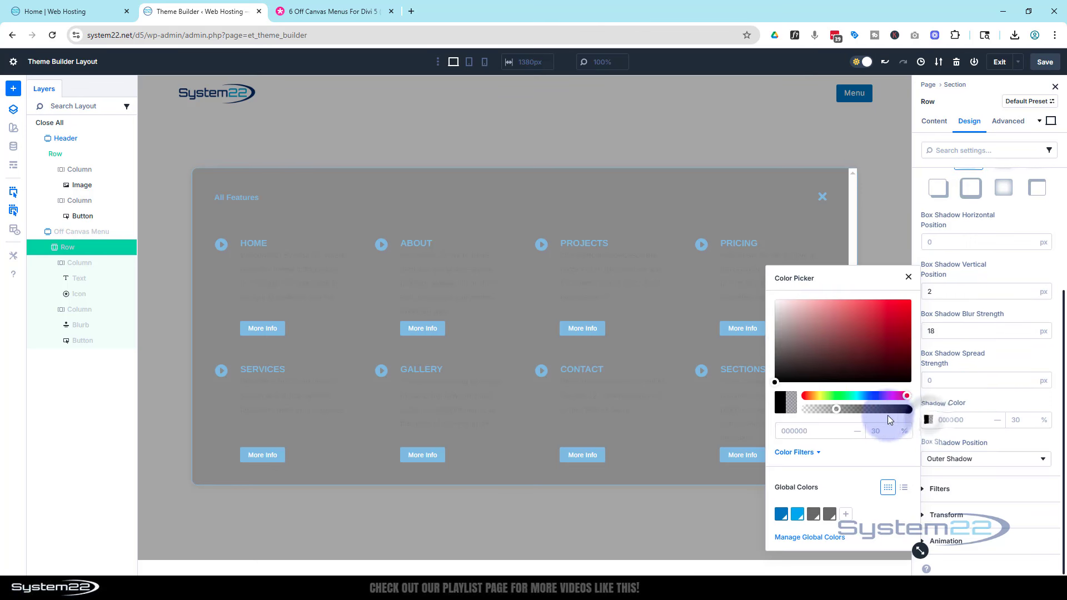
click(780, 515)
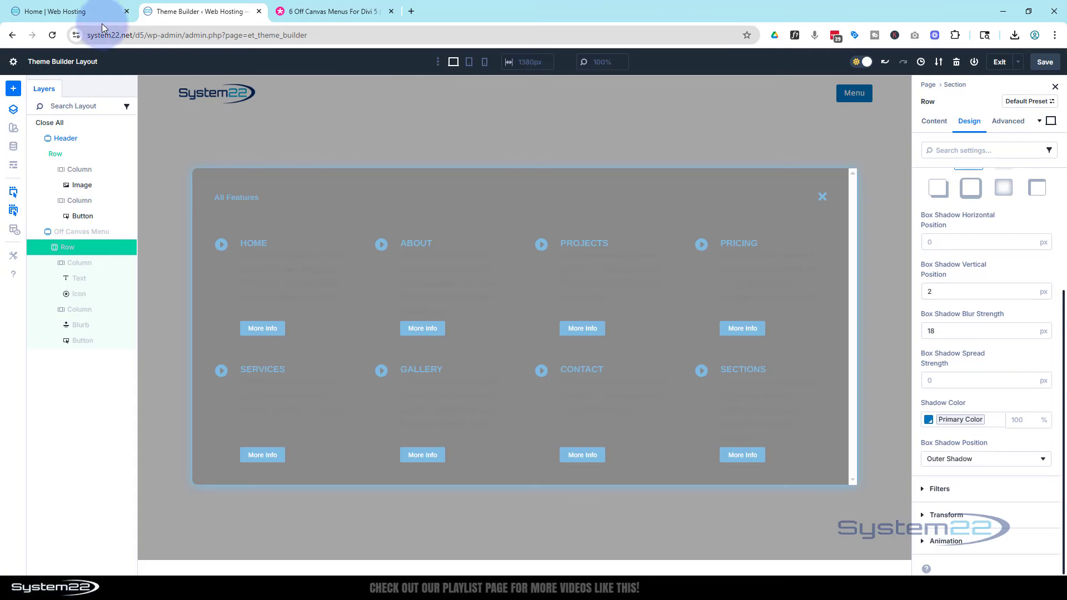
Step: Examine the live home page before reloading it, including its View Services pop-up menu and the Supercars section
click(33, 11)
scroll(300, 302, down, 6)
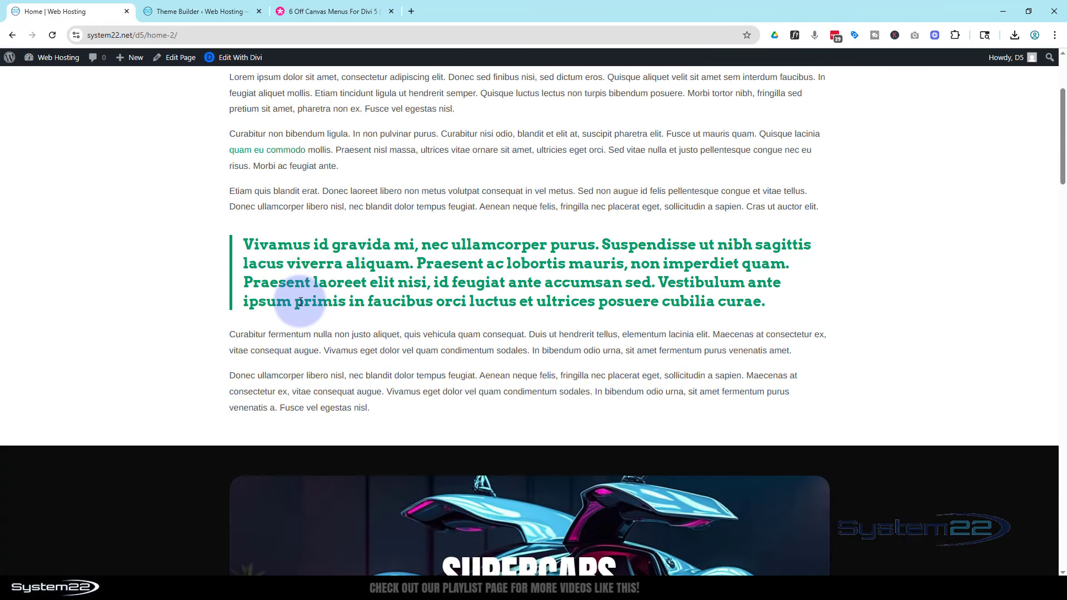
scroll(301, 301, up, 1)
scroll(301, 302, up, 6)
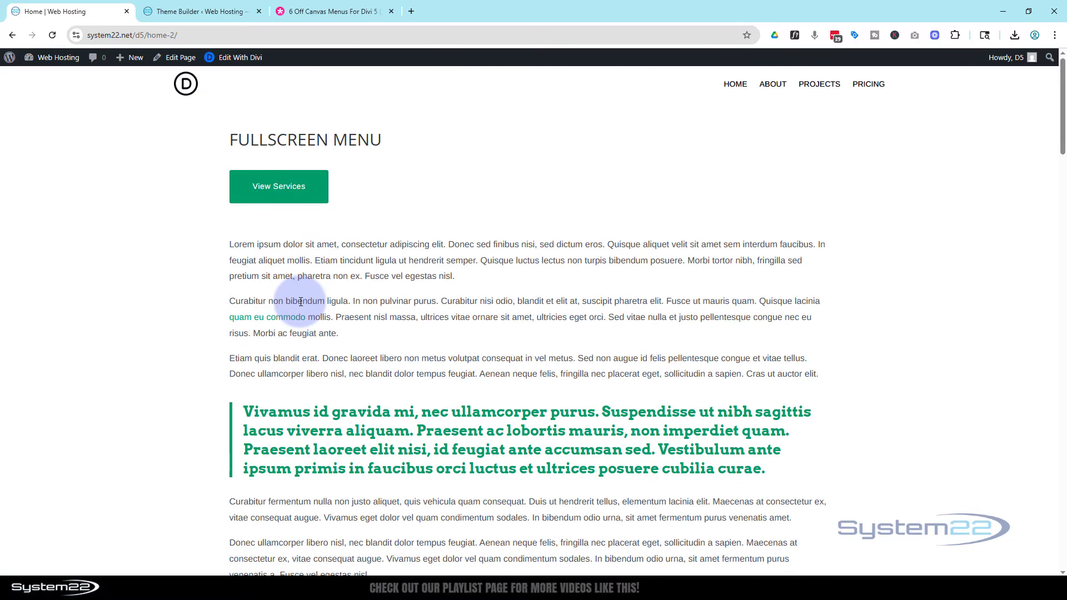
click(298, 186)
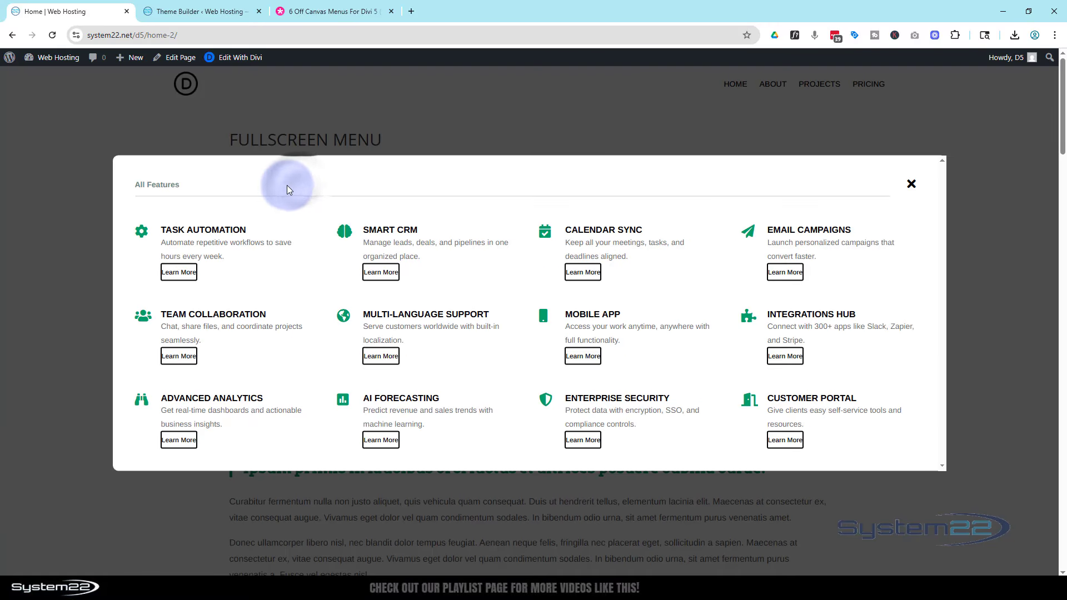
click(912, 185)
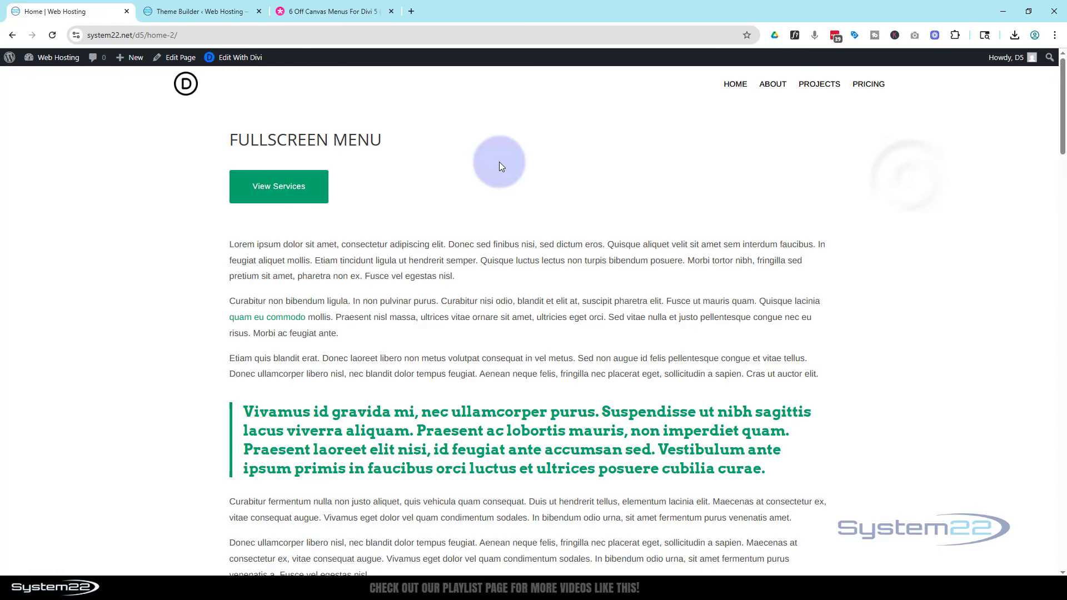
scroll(101, 368, down, 8)
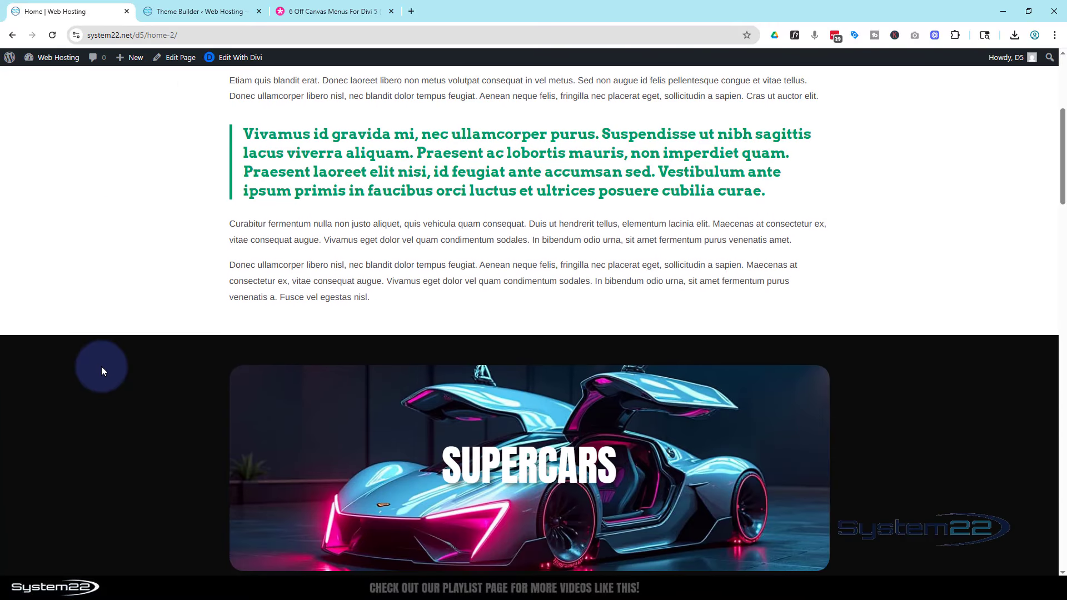
scroll(101, 368, down, 2)
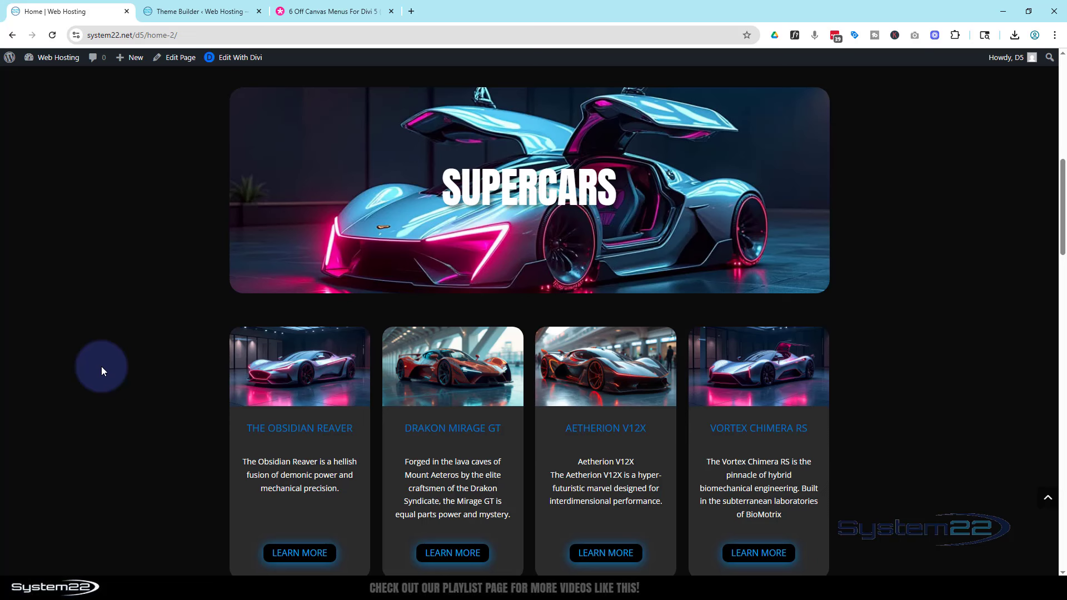
scroll(101, 366, up, 10)
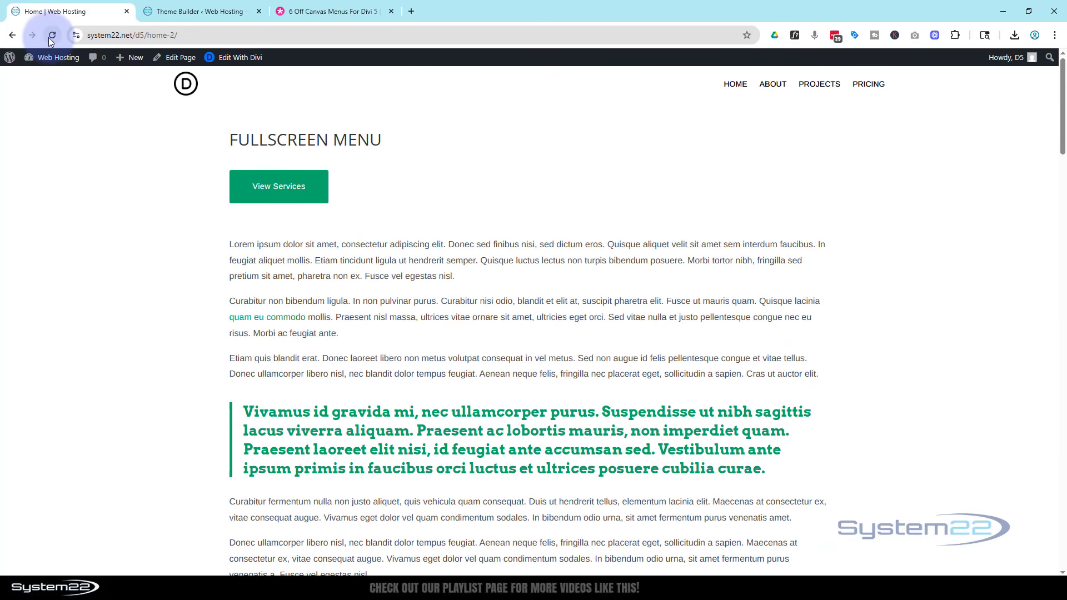
Step: Reload the live home page, open the new off-canvas menu to check its styling, and close it
click(48, 36)
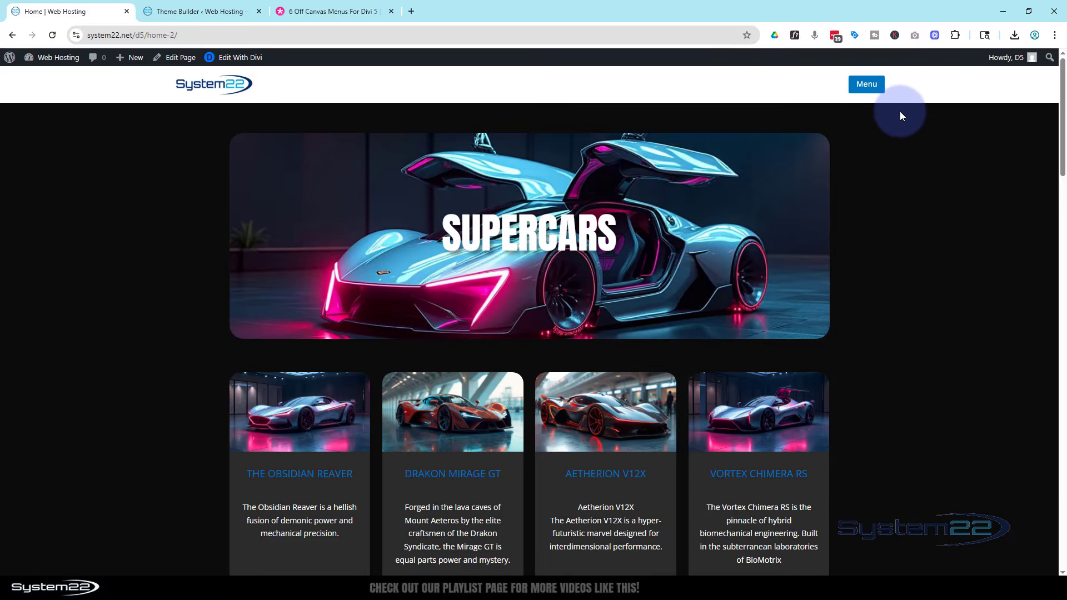
click(865, 85)
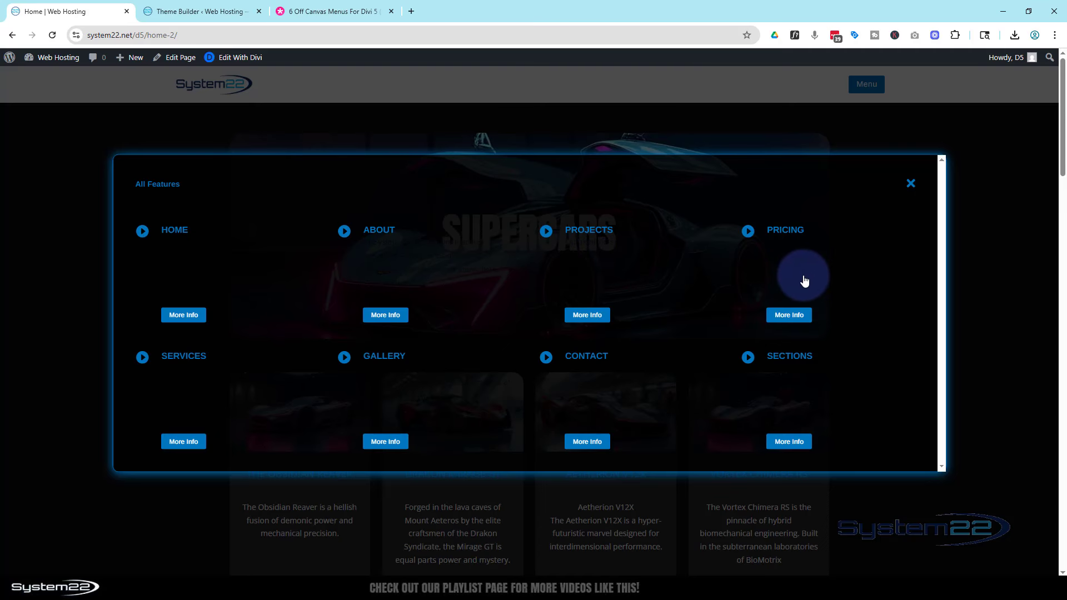
click(910, 184)
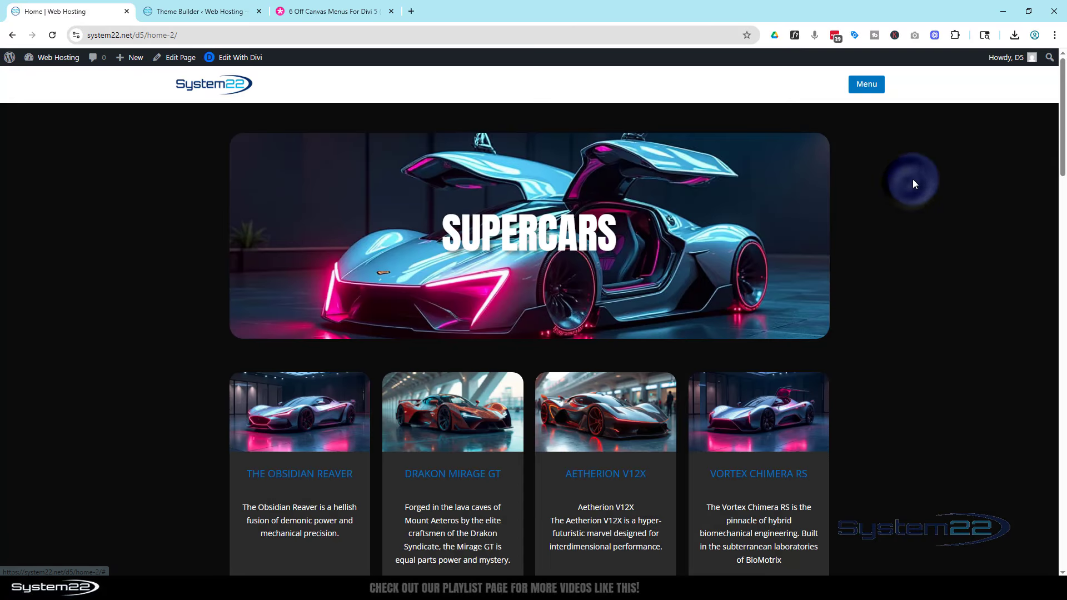
Step: In the Theme Builder, set the looped blurb's body text color to white (FFFFFF) at 100% opacity and save the layout
click(178, 11)
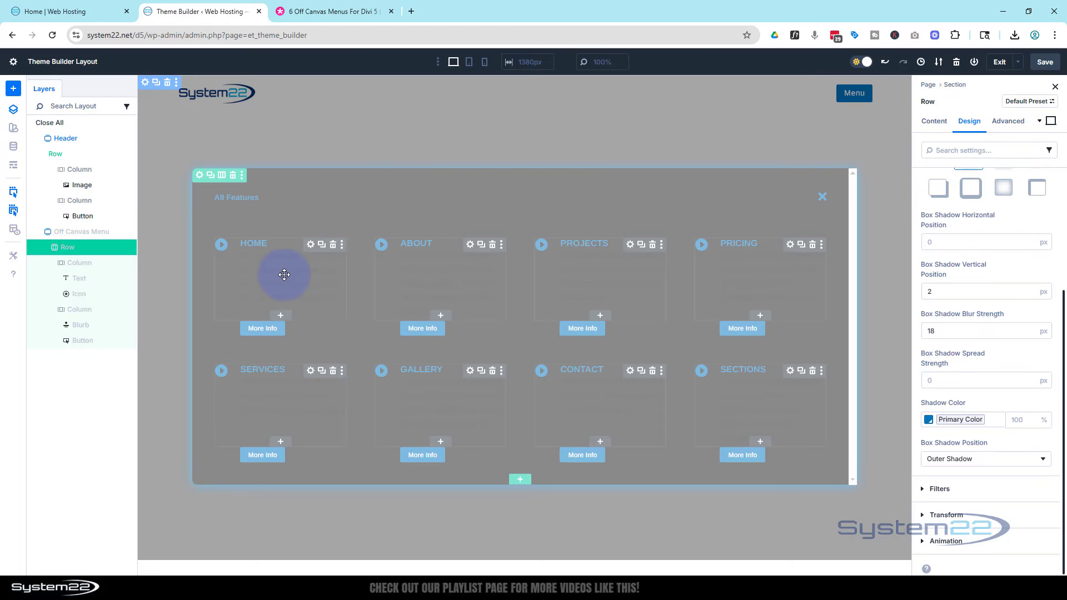
click(309, 246)
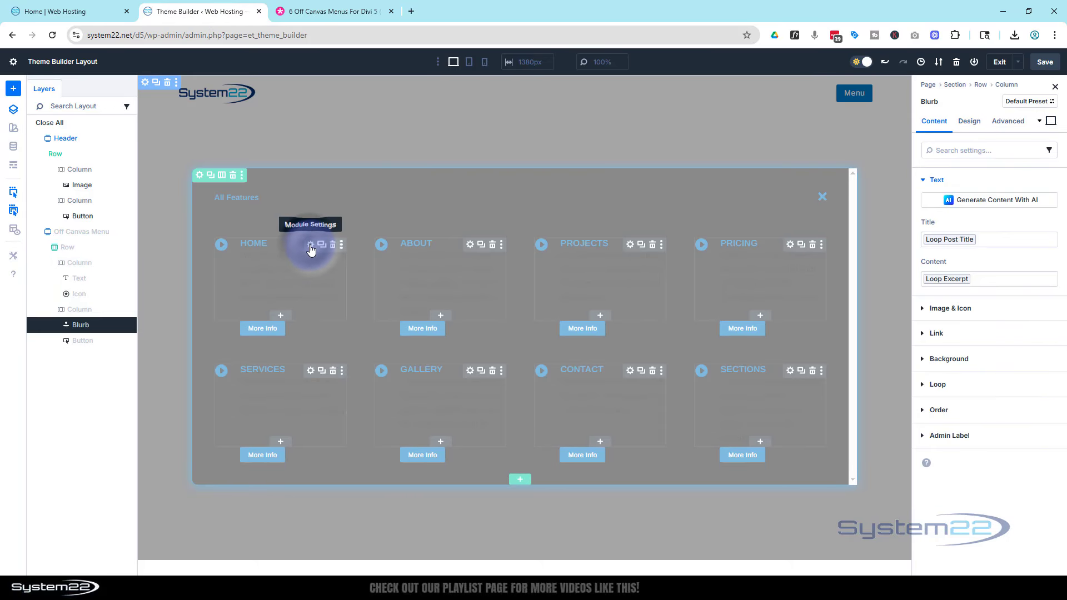
click(971, 123)
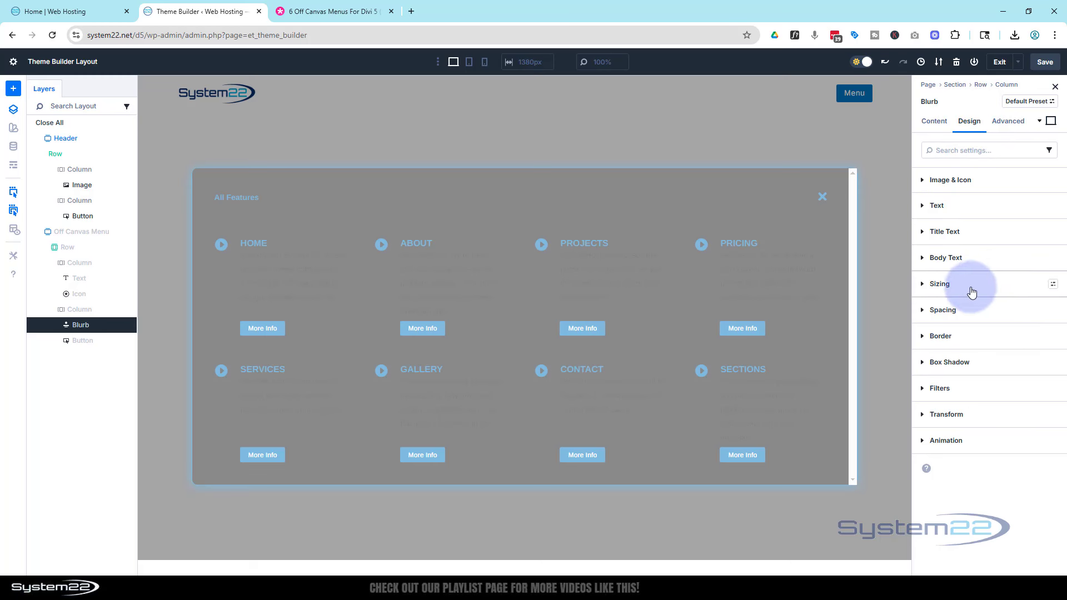
click(925, 259)
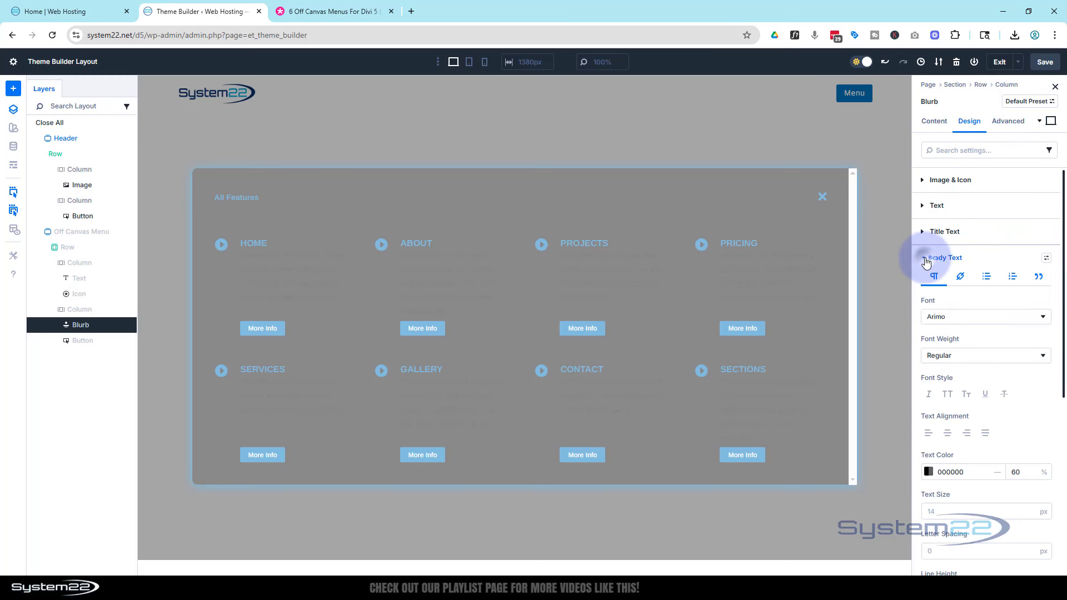
click(928, 471)
drag(828, 349, 752, 285)
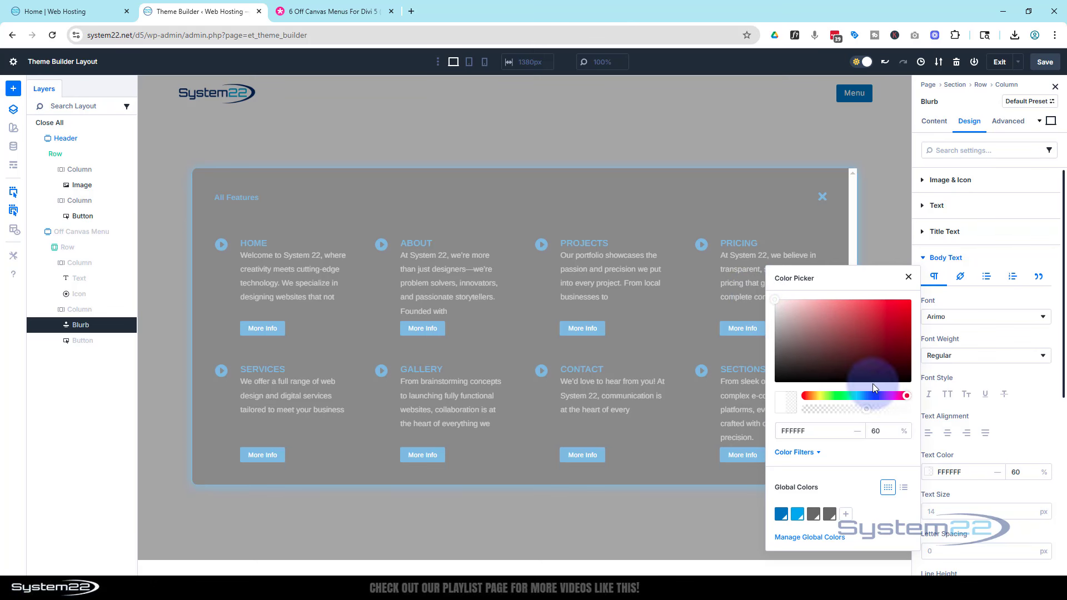
drag(895, 412, 914, 407)
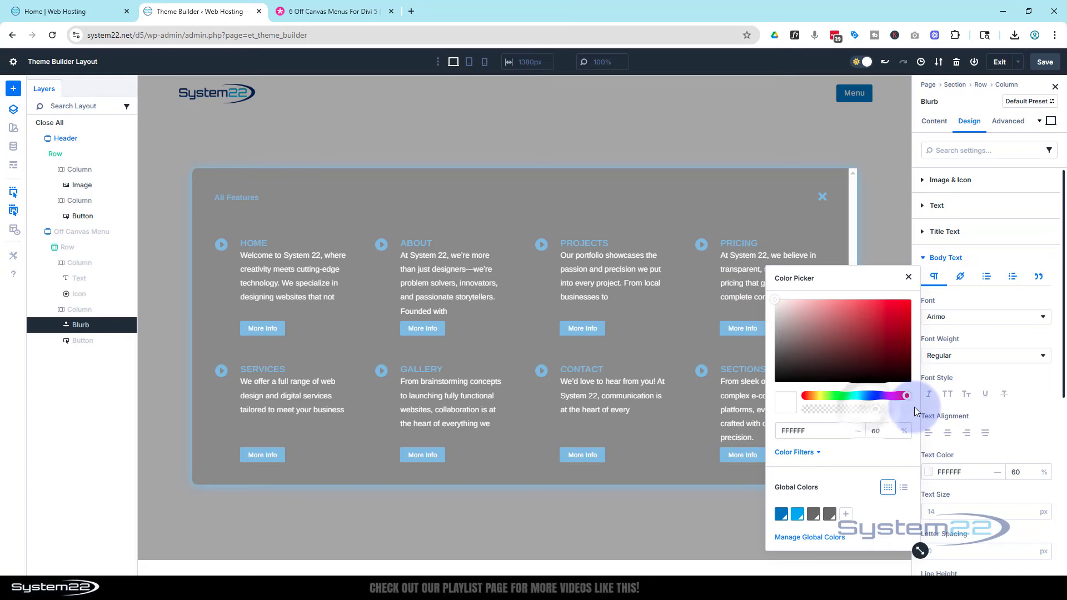
click(909, 277)
click(1045, 63)
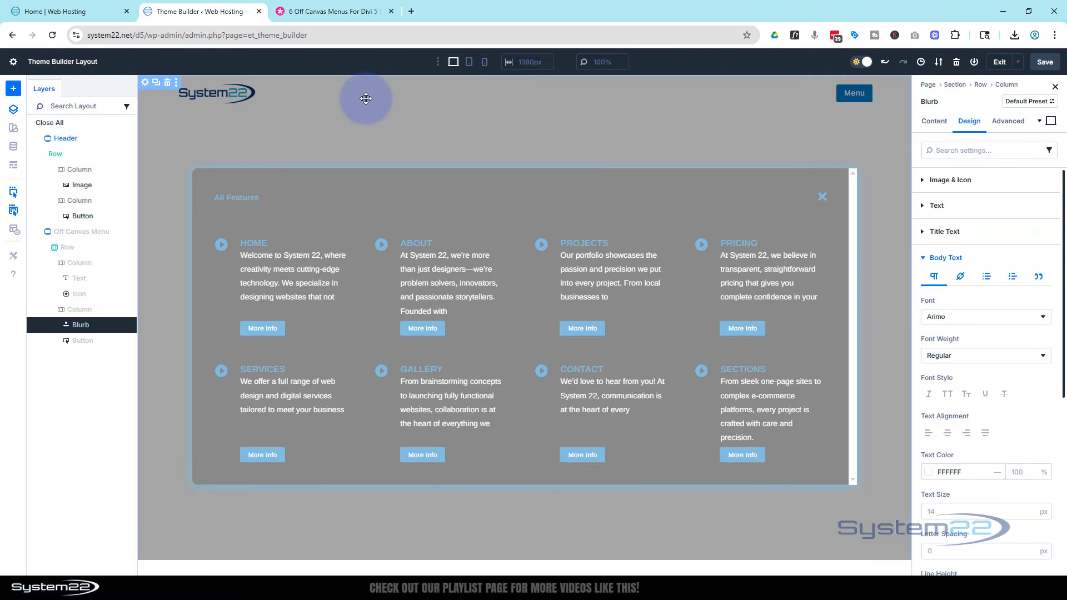
Step: Reload the live home page and test the off-canvas menu by visiting the Projects, Gallery and Home pages through it
click(87, 10)
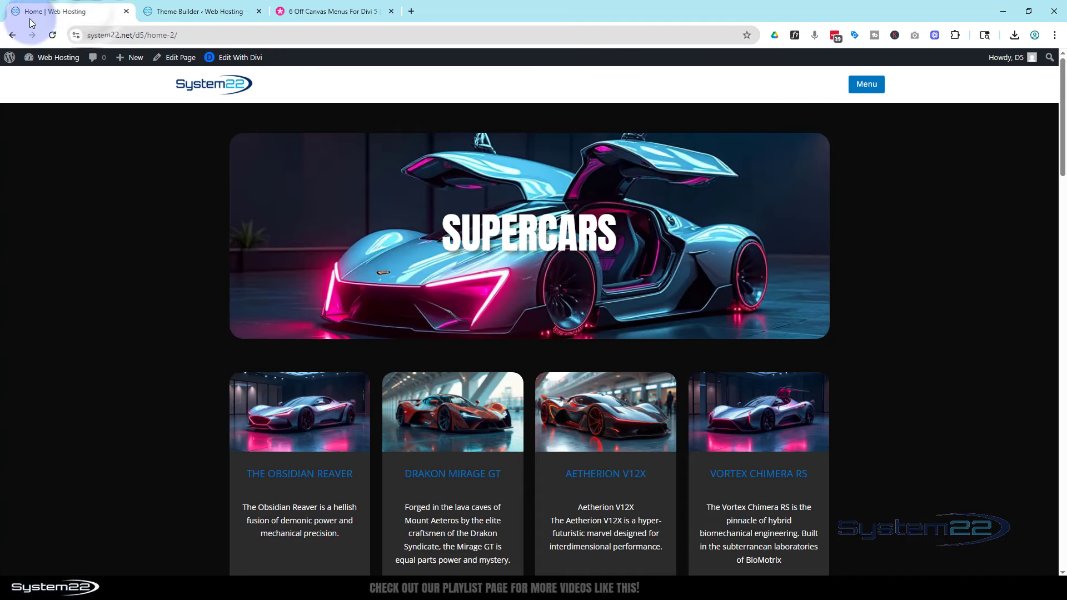
click(52, 35)
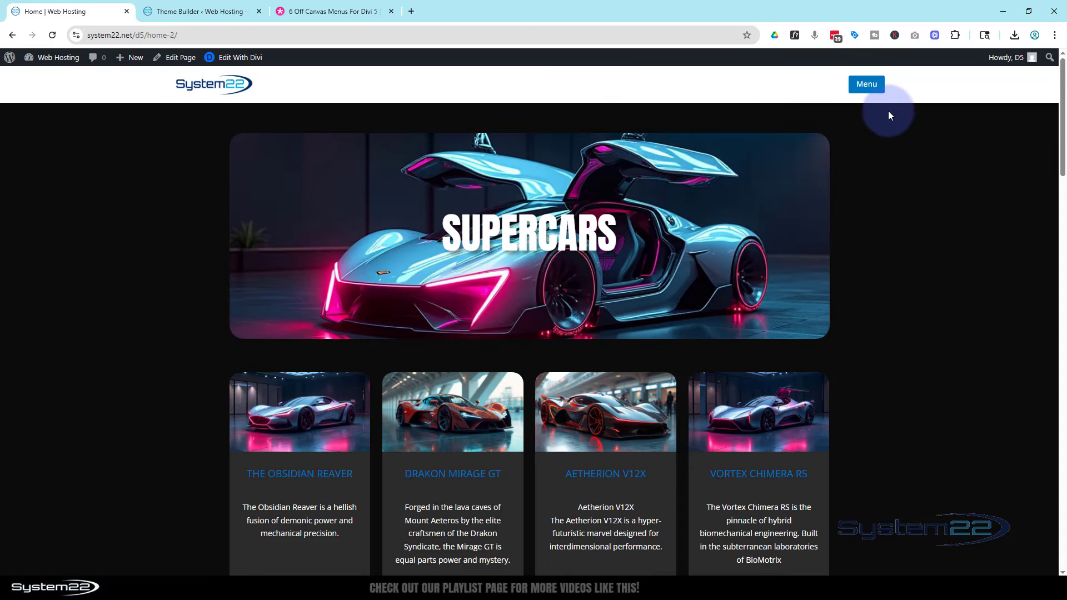
click(867, 87)
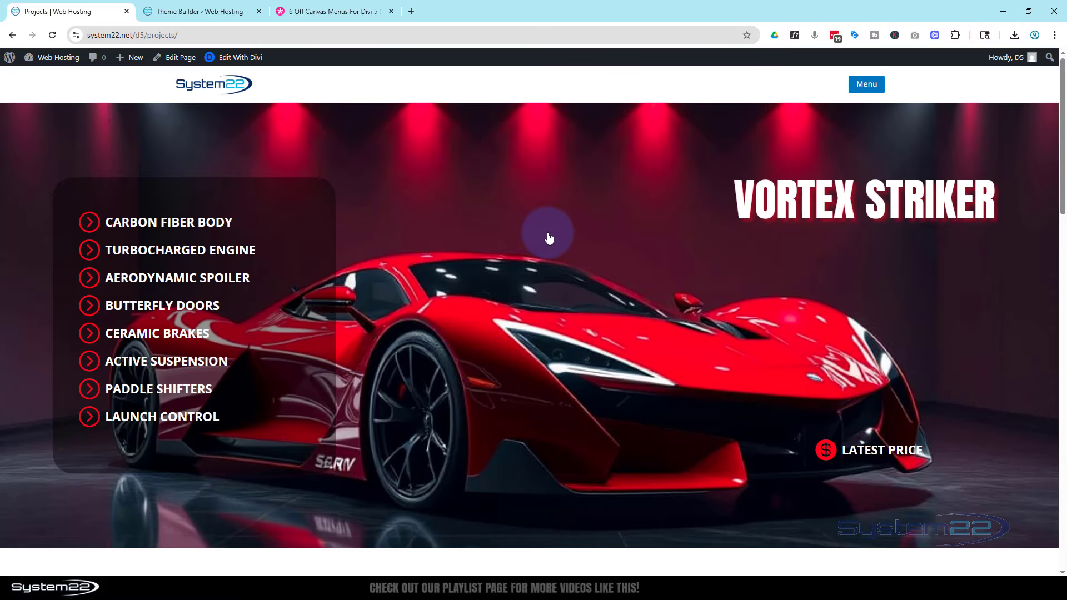
click(862, 85)
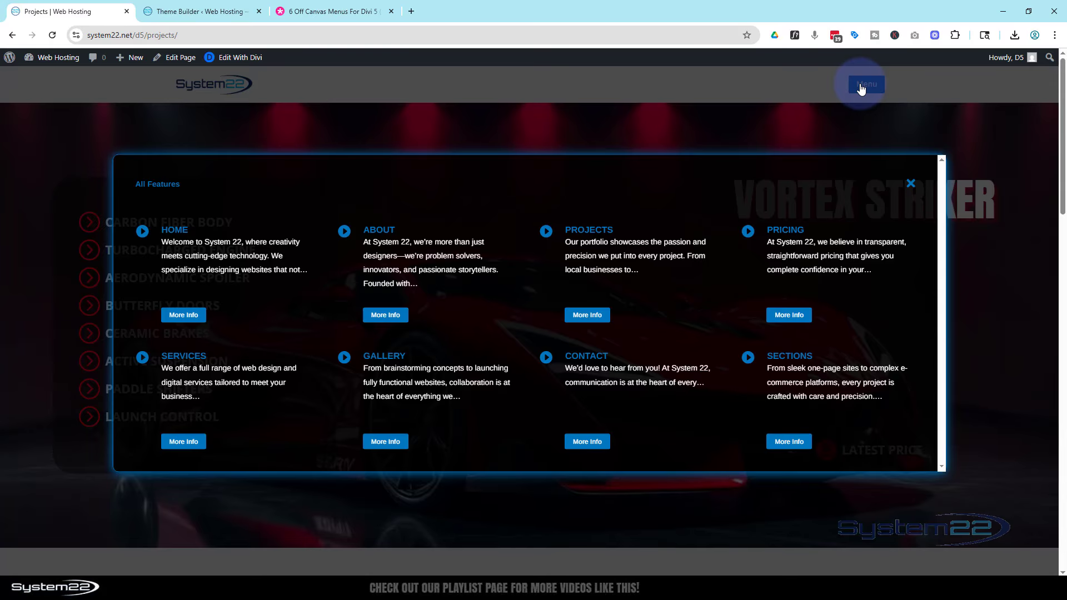
click(392, 444)
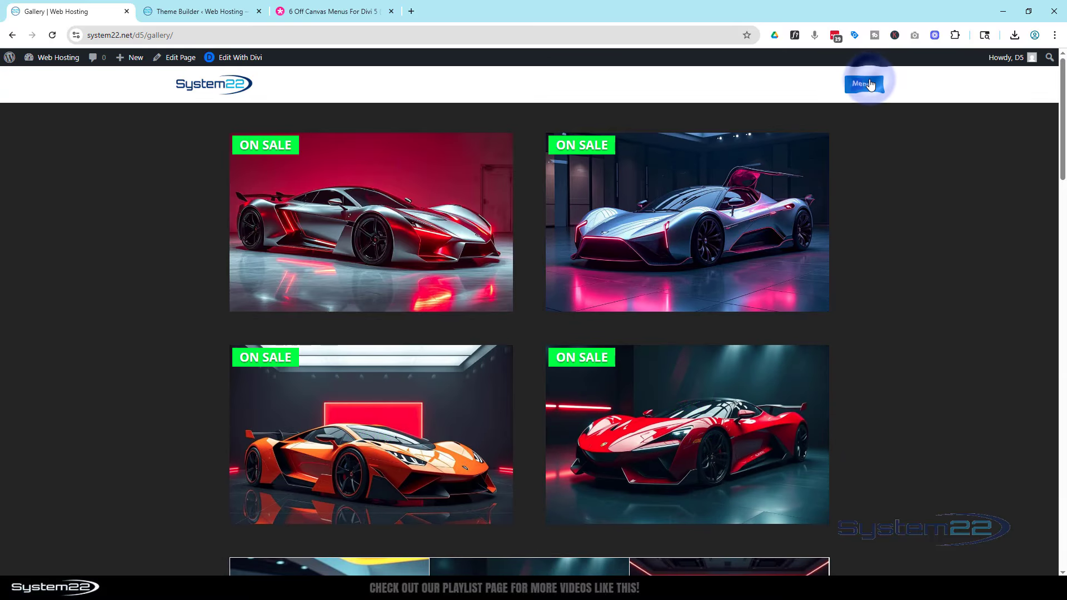
click(871, 85)
click(243, 294)
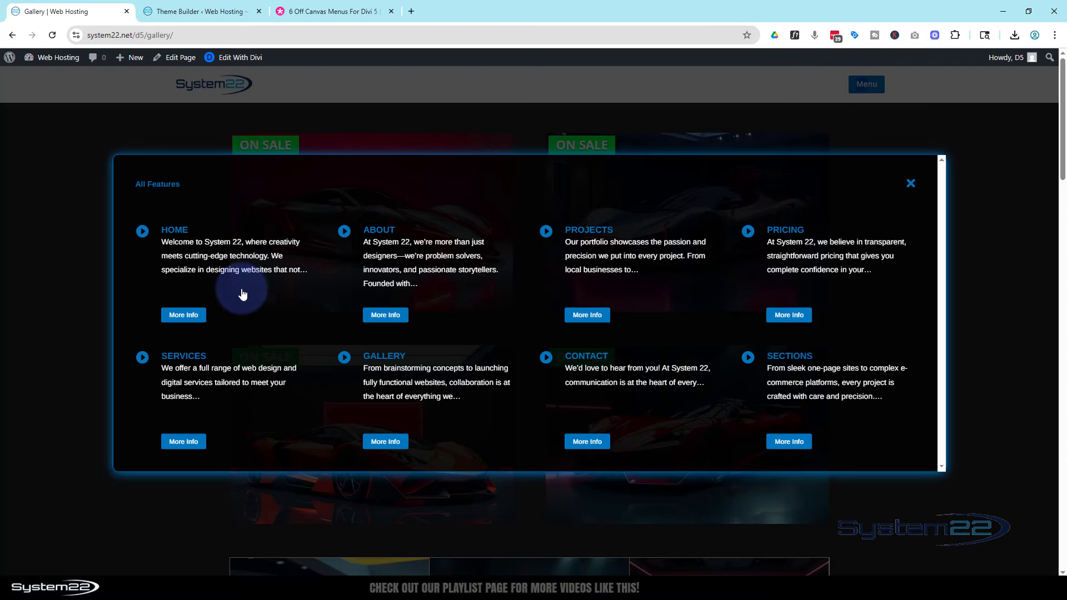
click(186, 315)
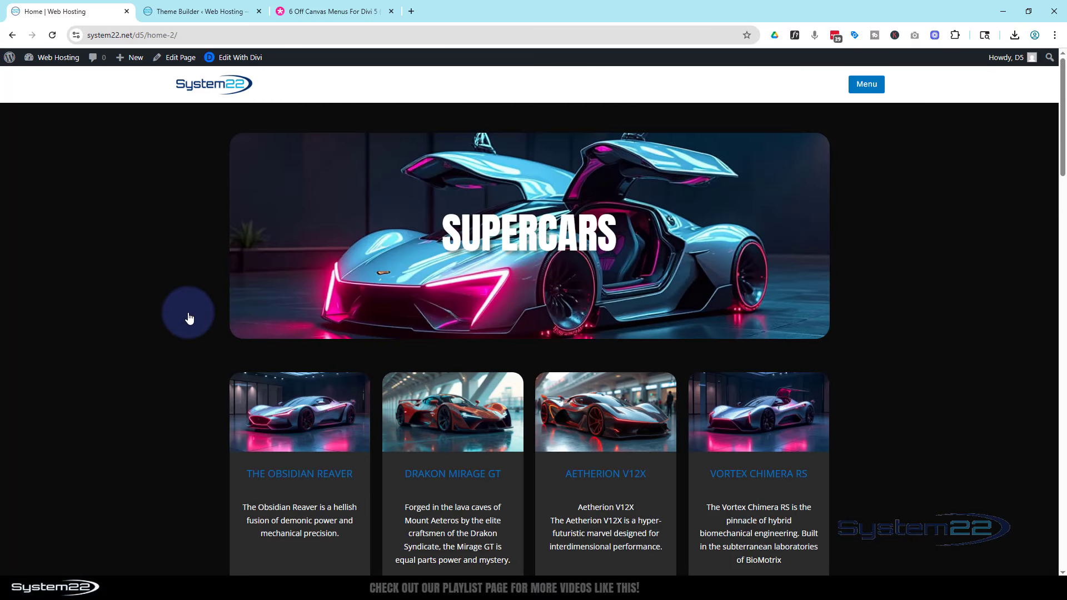
Step: Review the Elegant Themes blog post on the 6 Off Canvas Menus For Divi 5, up to its title
click(335, 12)
scroll(343, 233, up, 8)
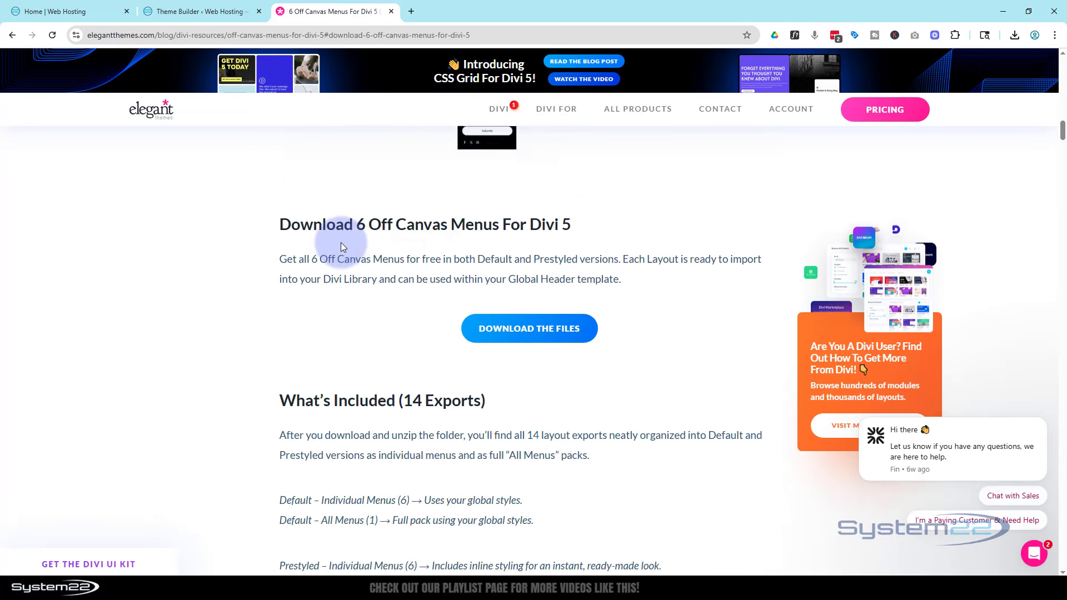
scroll(344, 244, up, 15)
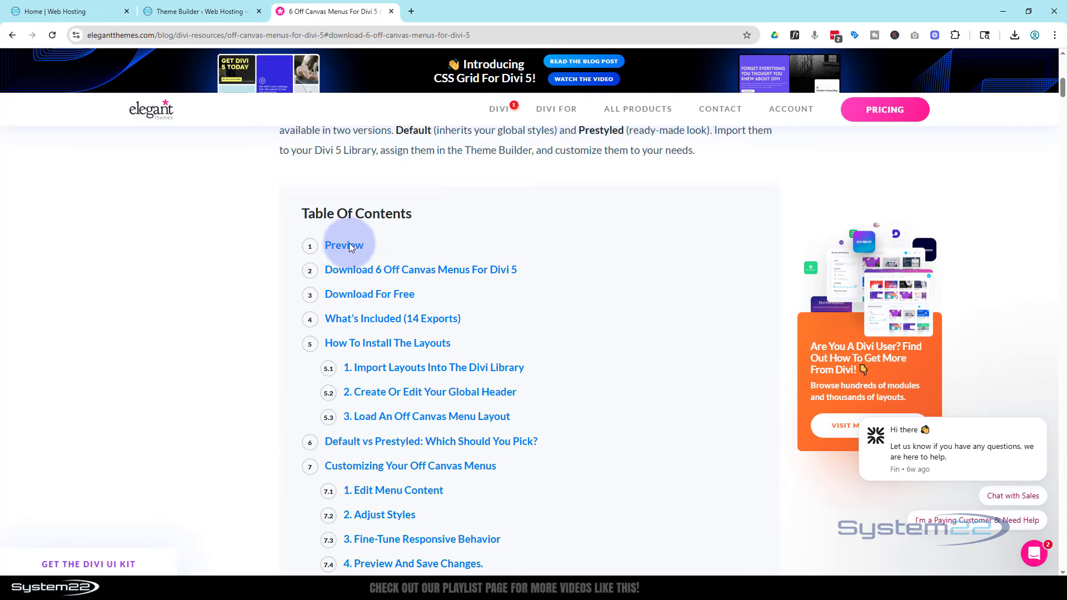
scroll(350, 243, up, 1)
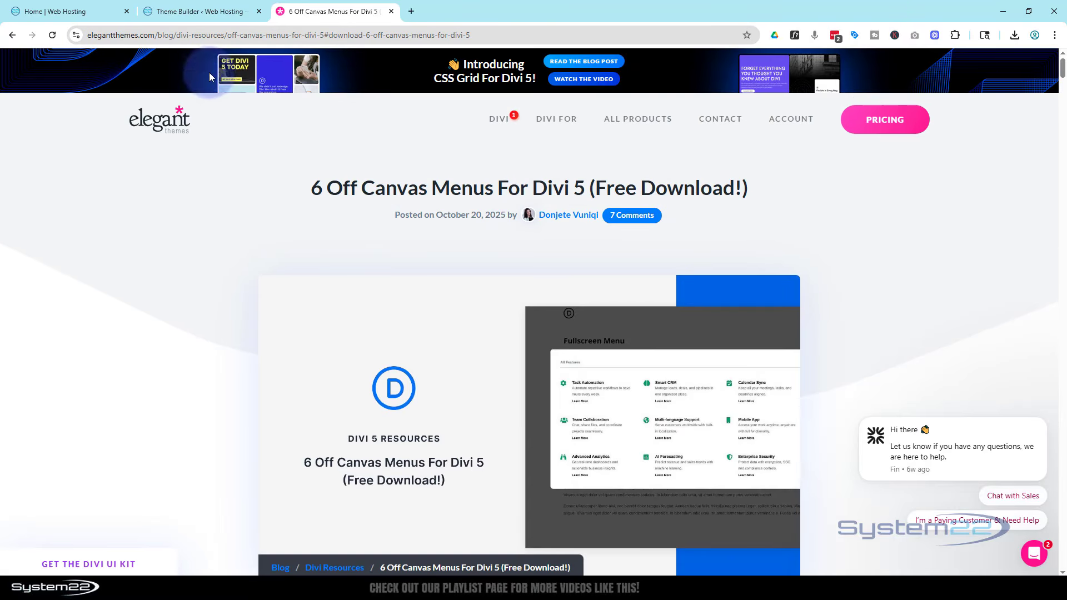
Step: Return to the live home page, open the off-canvas menu and check how it overlays the page while scrolling
click(214, 12)
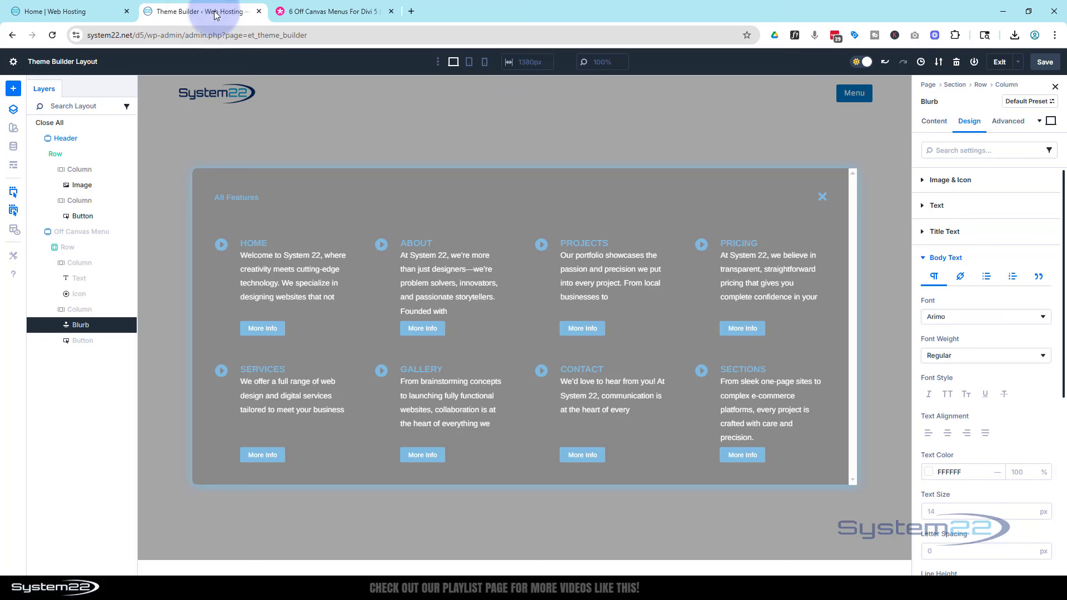
click(78, 12)
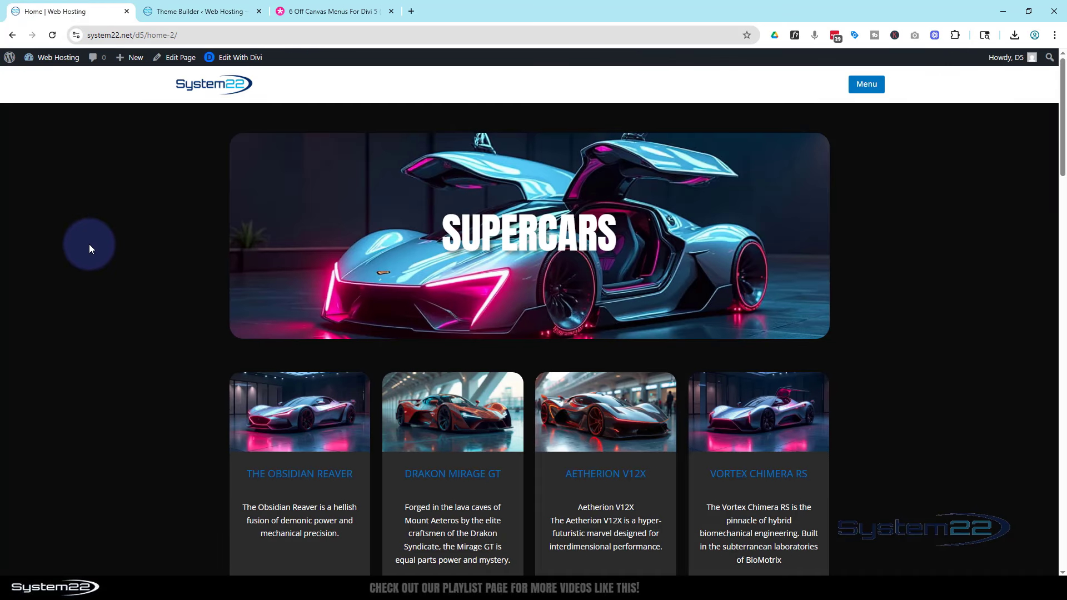
click(868, 89)
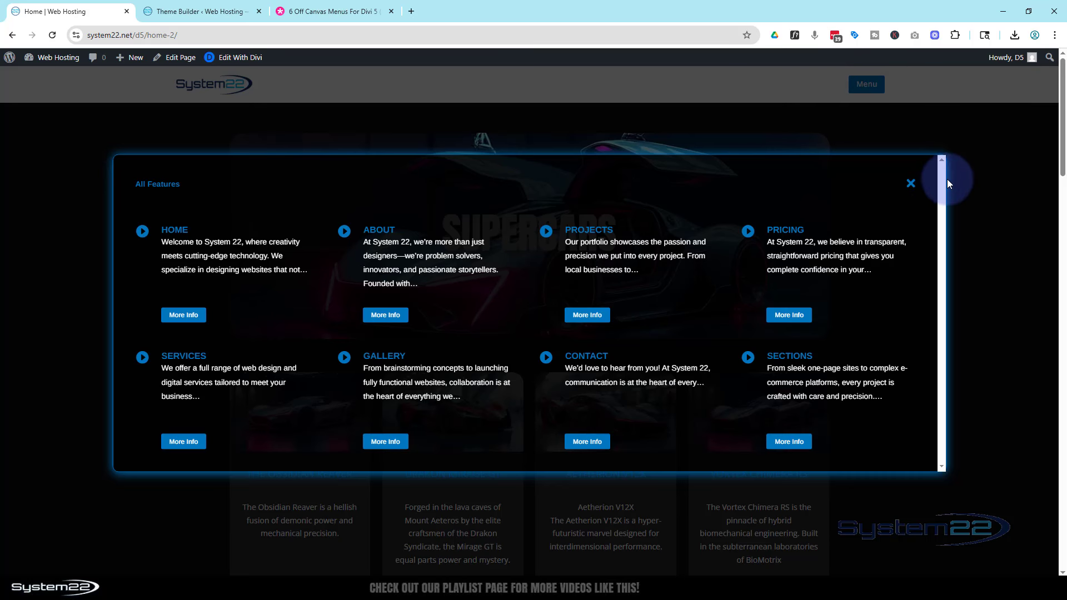
scroll(842, 292, down, 5)
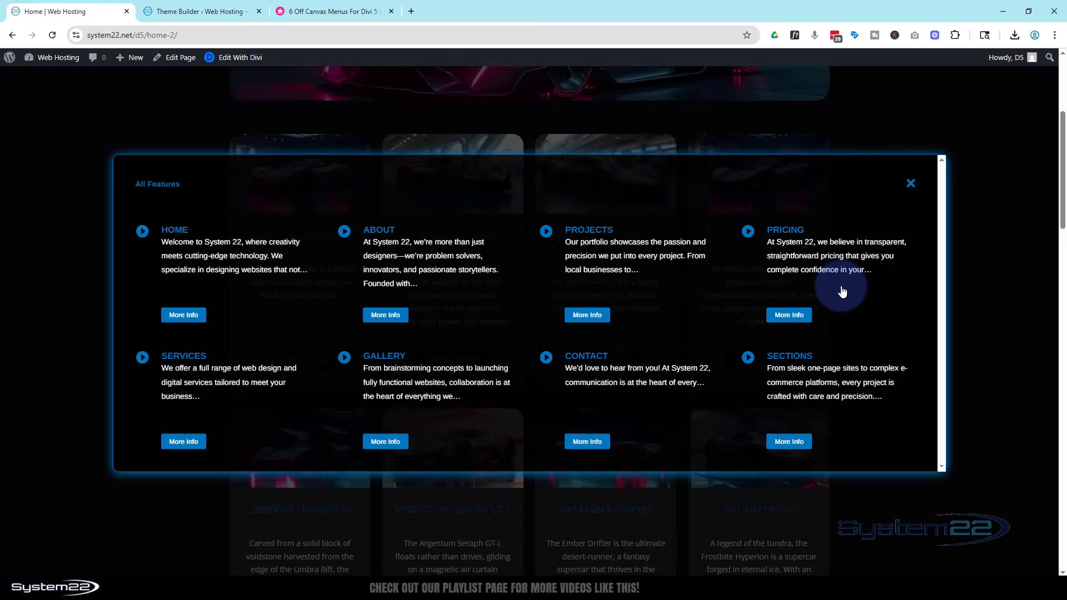
Step: Check the open off-canvas menu against the scrolling home page and review its full list in the browser's iPhone 12 Pro device preview
scroll(843, 290, up, 5)
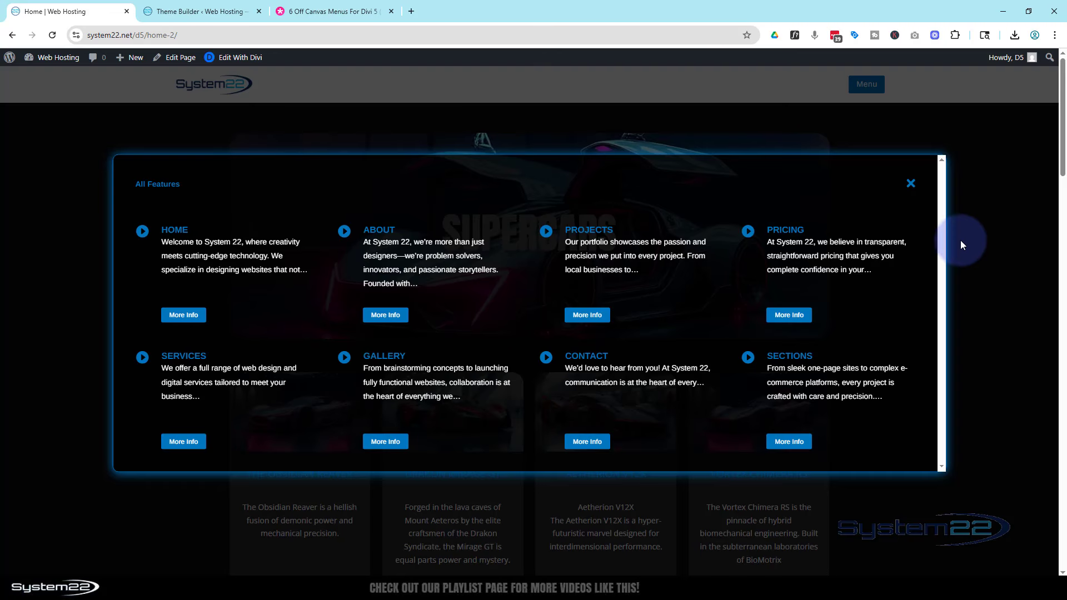
scroll(993, 242, down, 8)
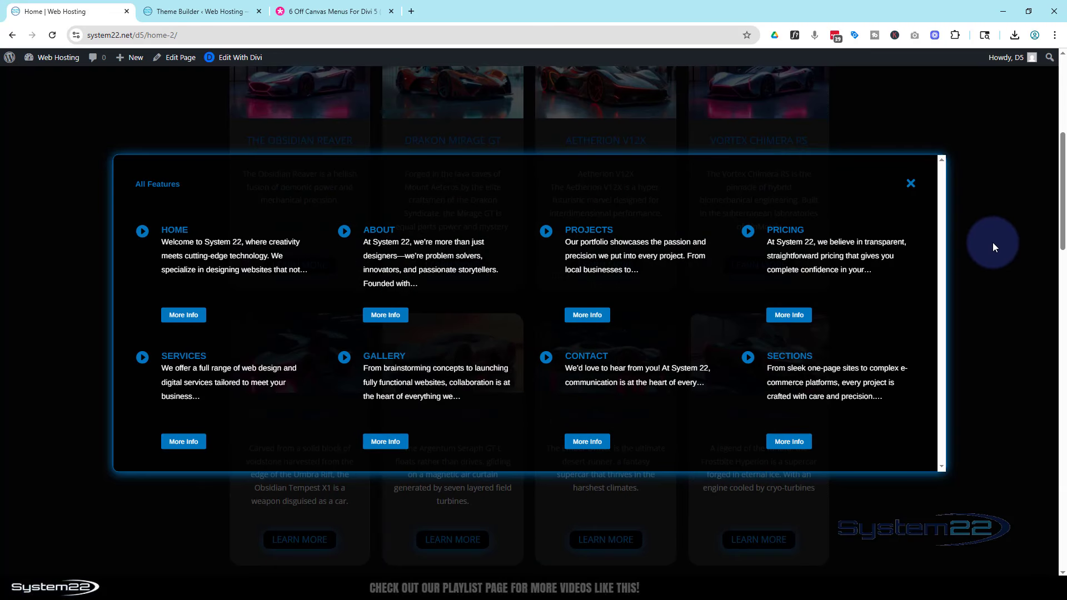
scroll(993, 242, up, 5)
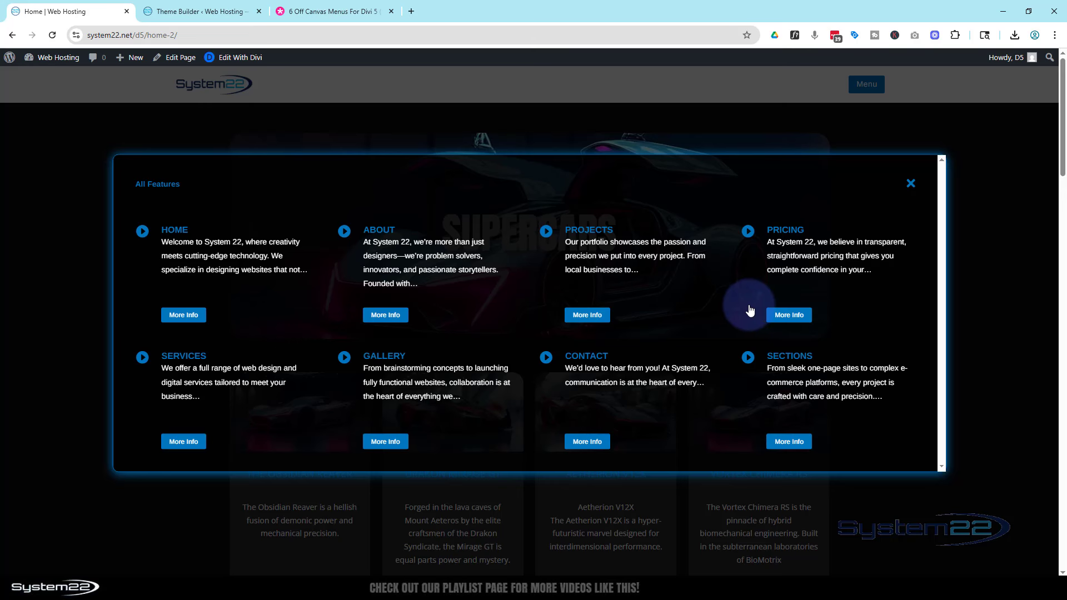
key(F12)
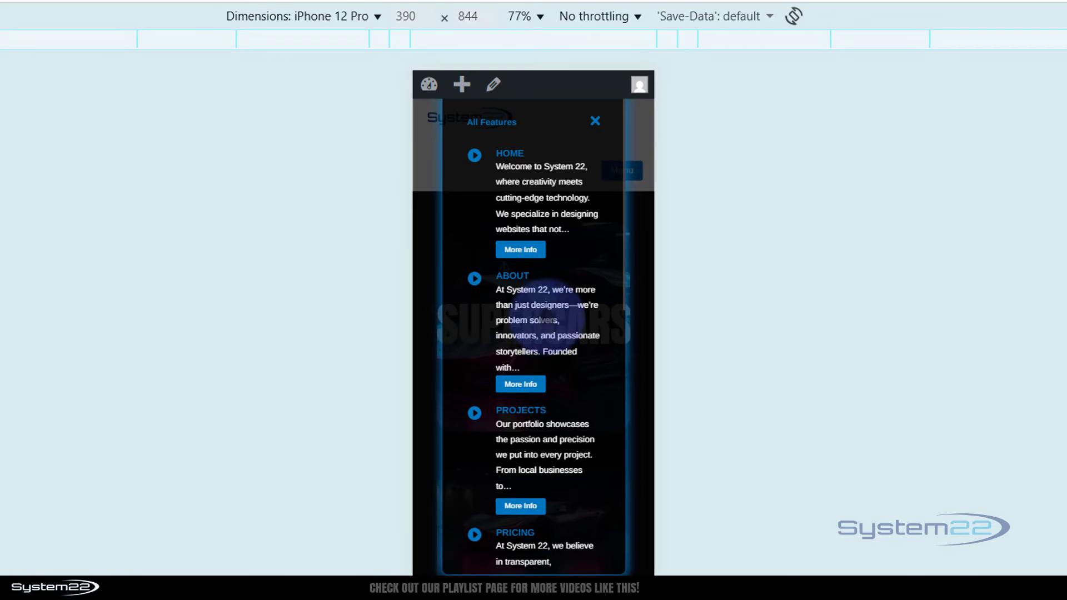
scroll(543, 317, down, 10)
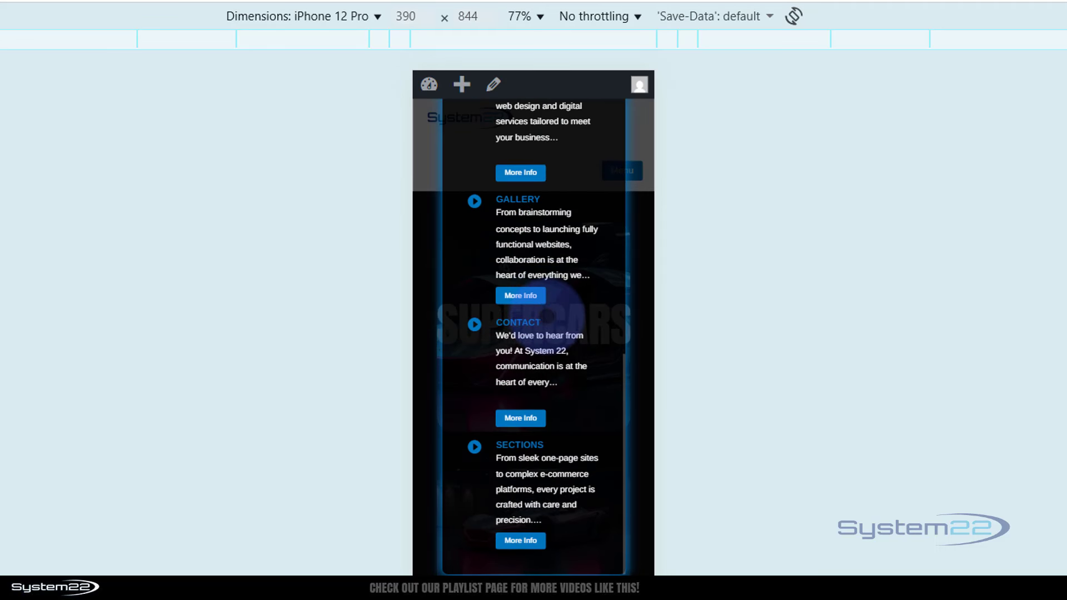
scroll(544, 333, up, 10)
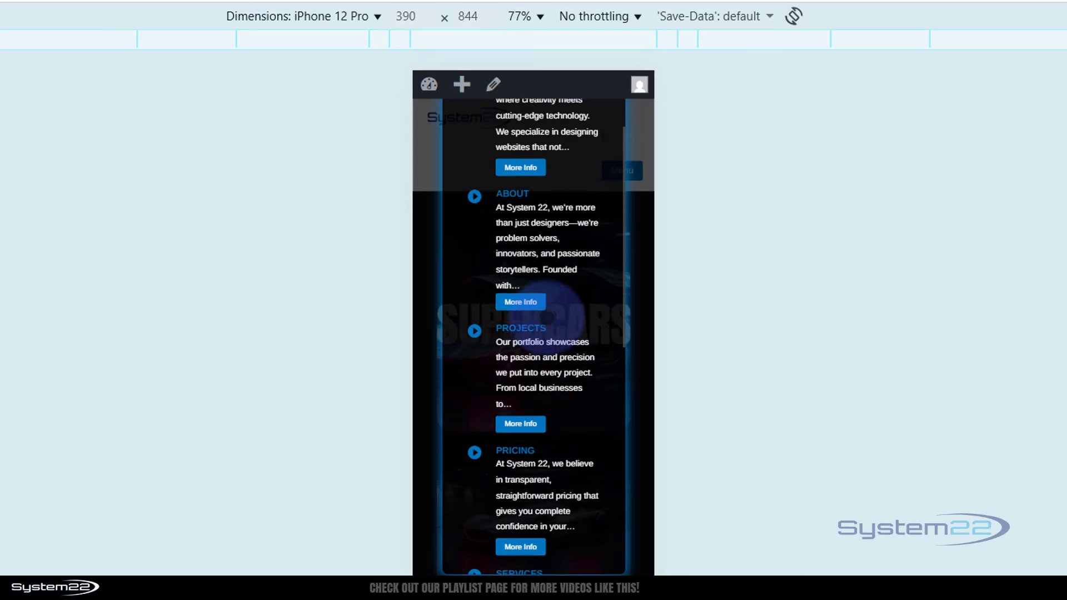
Step: Preview the off-canvas menu at iPad Air size, dismiss the menu and exit the developer tools
click(309, 17)
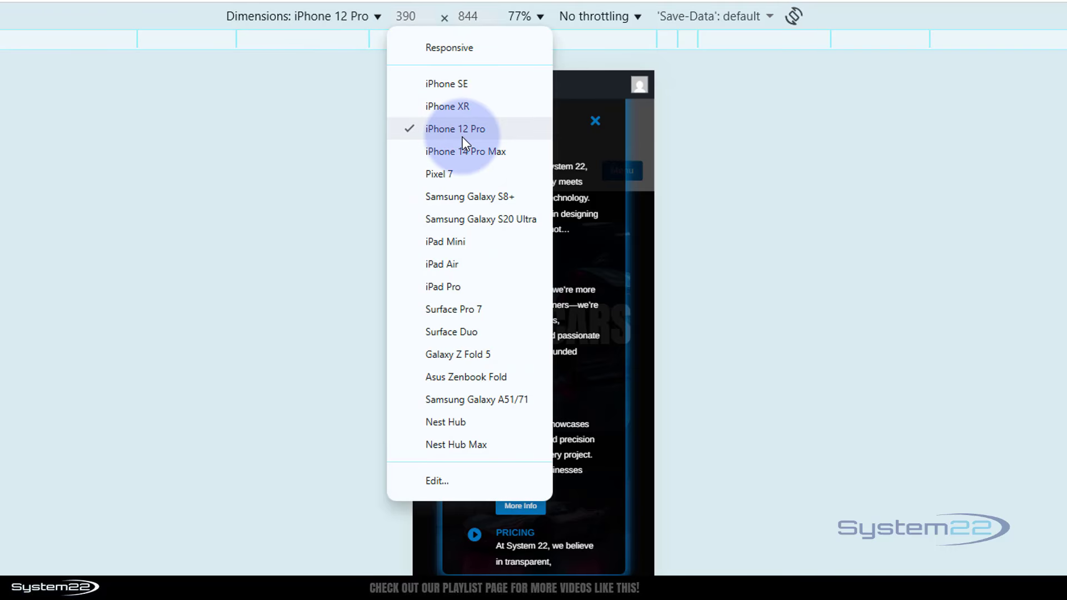
click(442, 264)
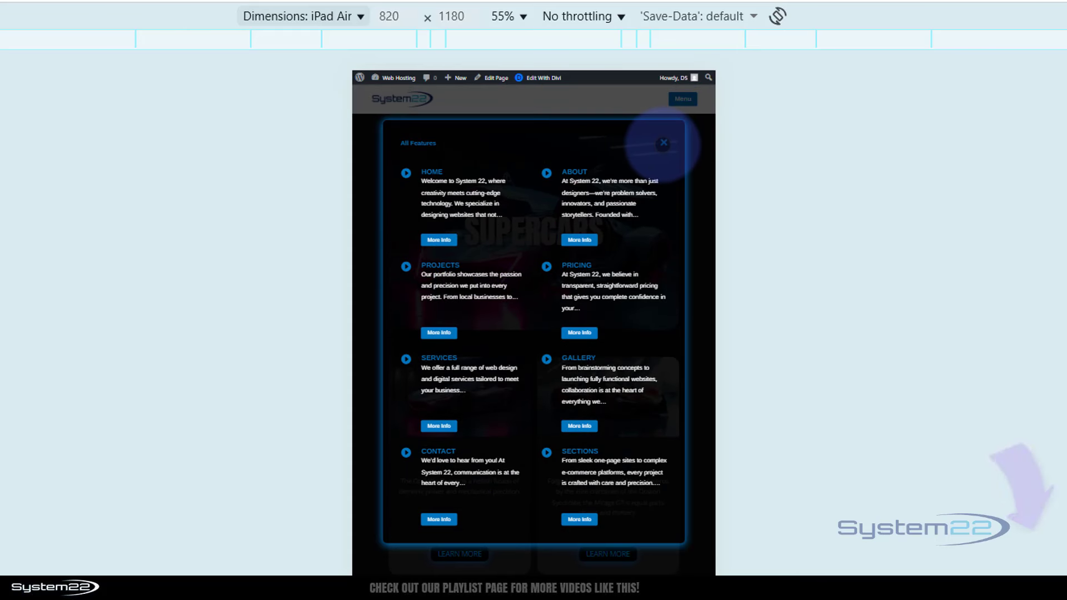
click(667, 141)
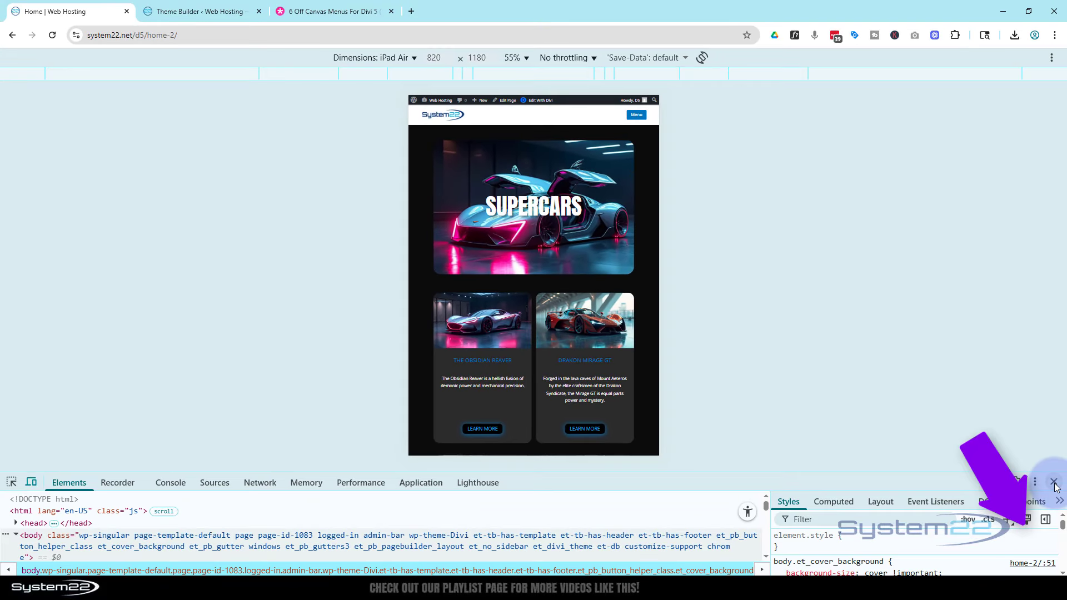
click(1053, 483)
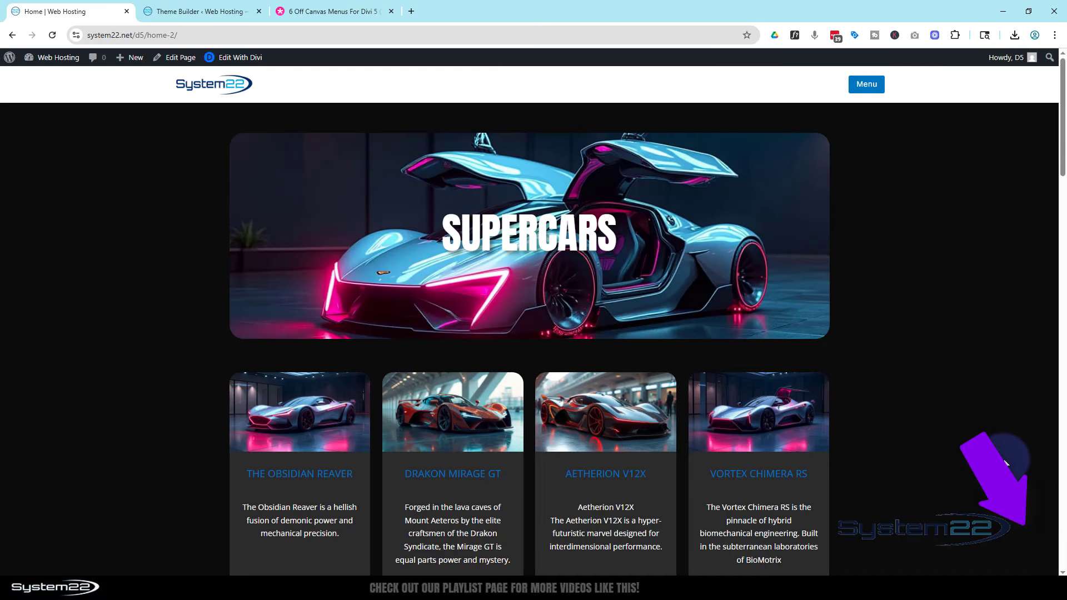
Step: Reopen the off-canvas menu on the desktop home page, visit the Projects page through its More Info link, and open the menu there
click(869, 85)
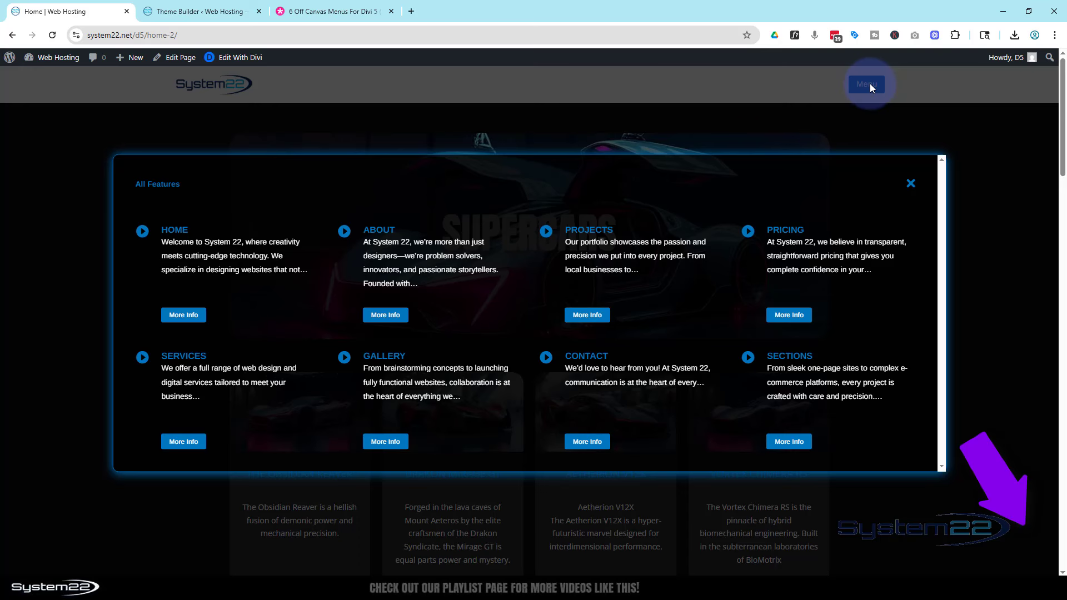
click(789, 317)
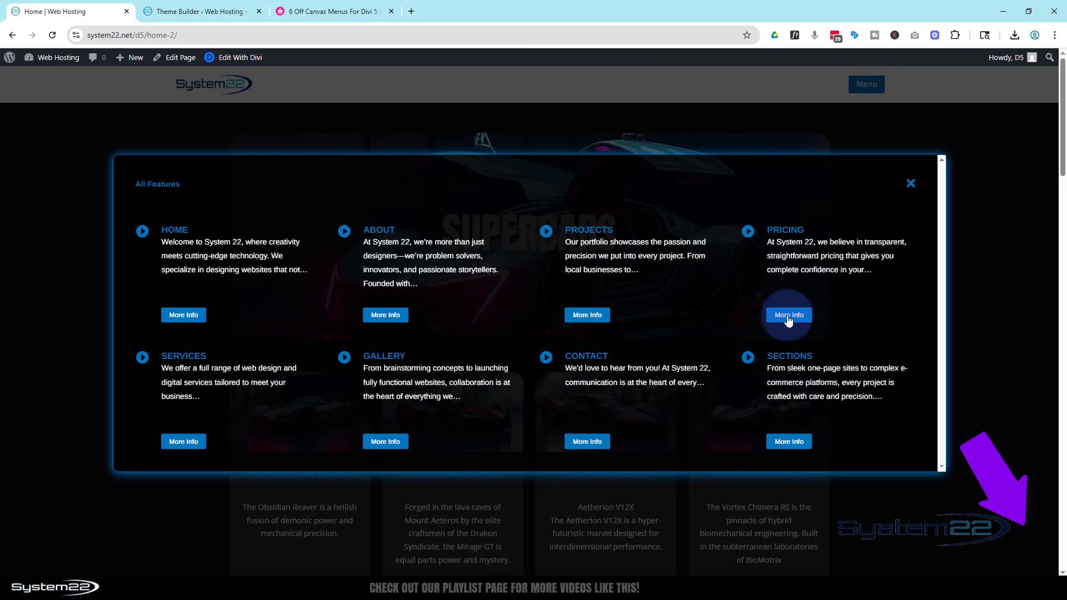
click(783, 398)
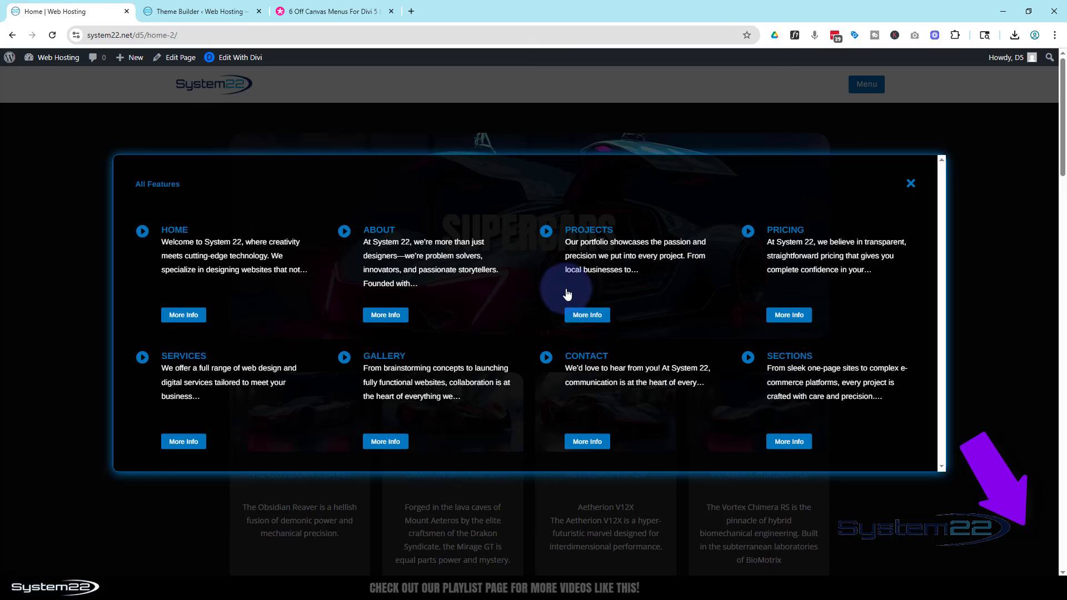
click(585, 317)
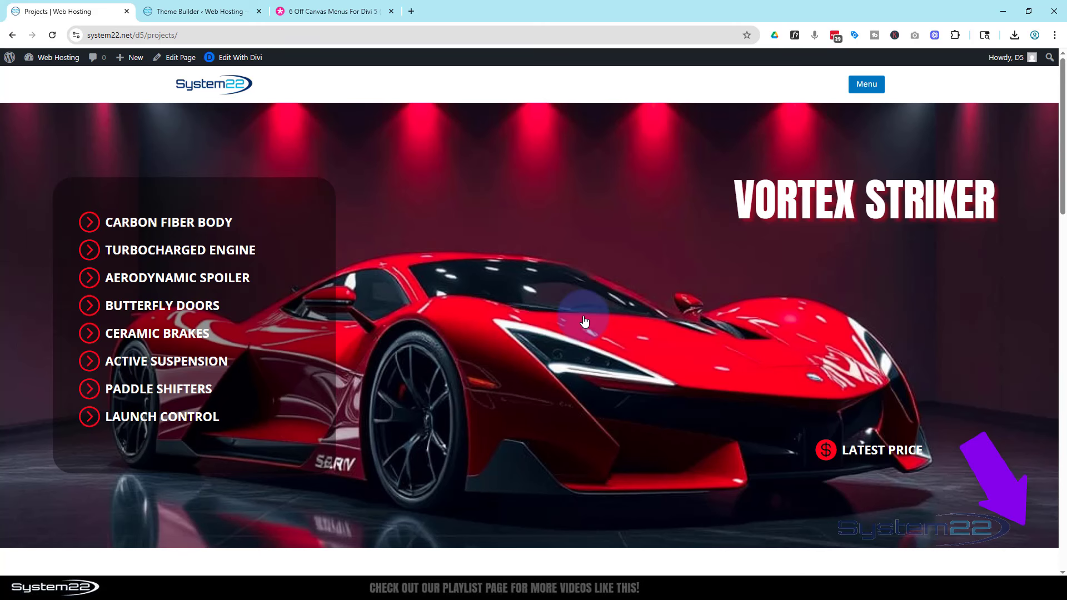
click(864, 88)
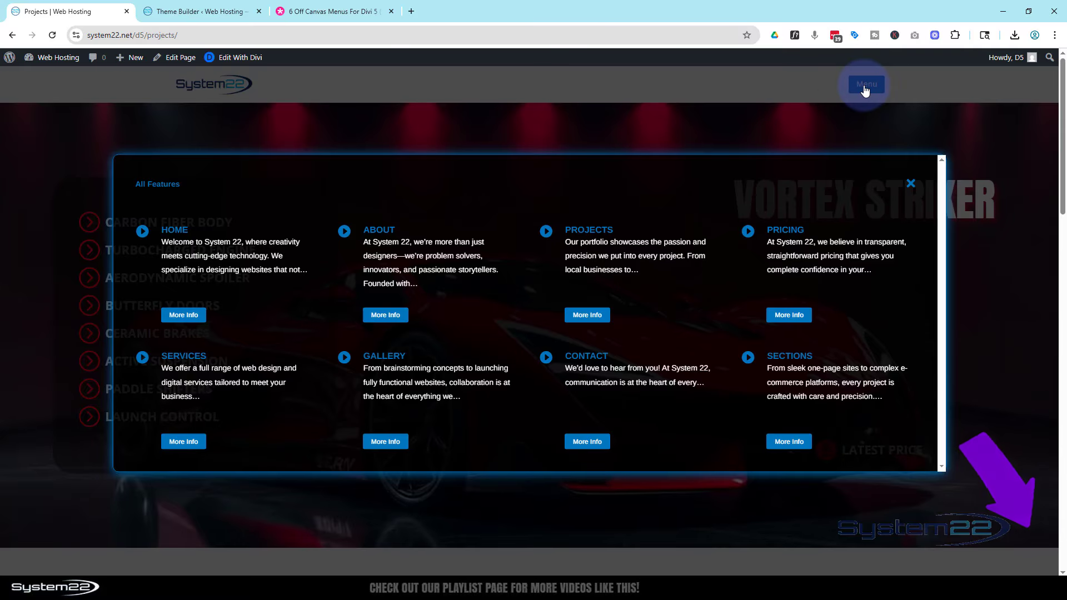